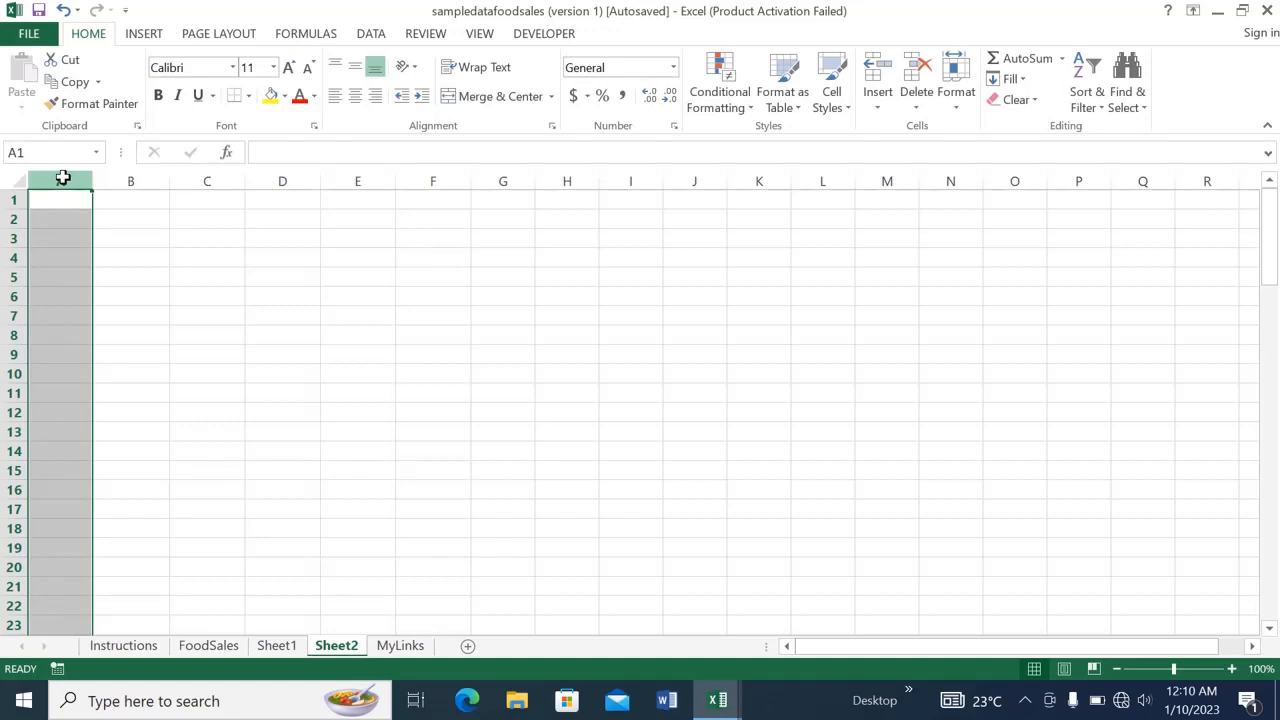
Start a formula-based conditional formatting rule for columns A to D with the condition =A1<>"".
{"action": "left_click_drag", "start_coordinate": [62, 178], "coordinate": [282, 180]}
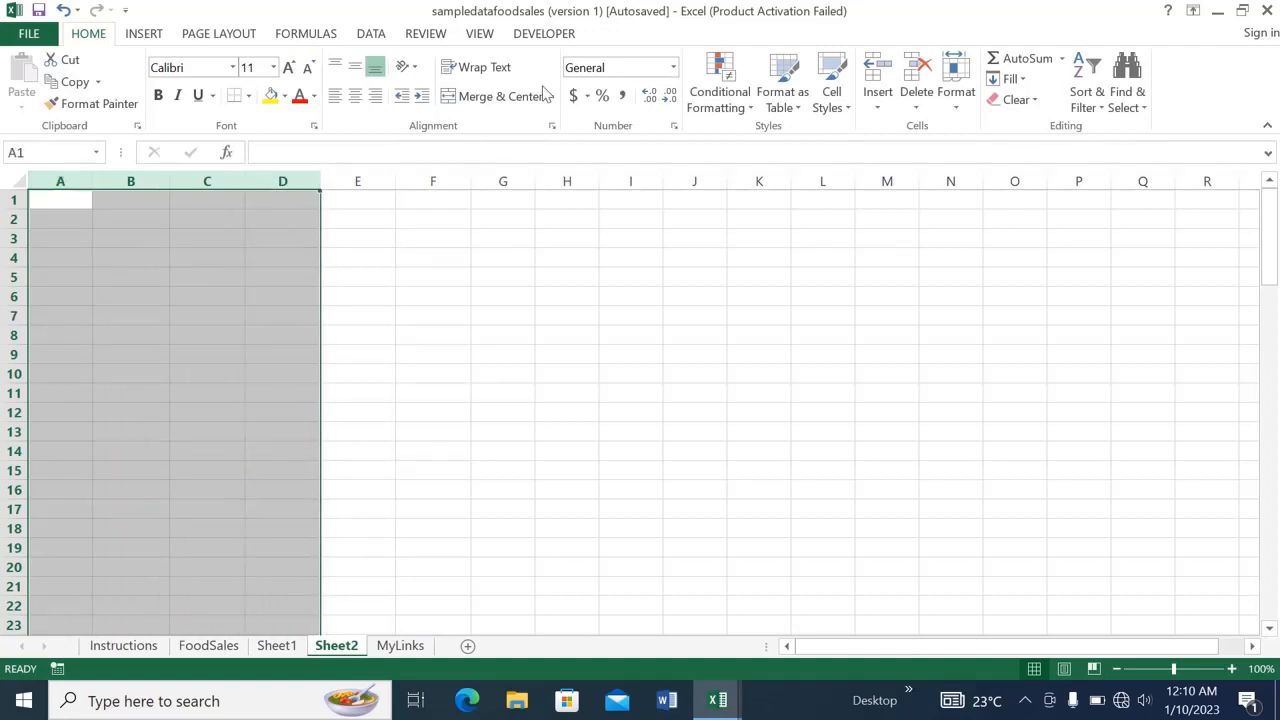
{"action": "left_click", "coordinate": [724, 114]}
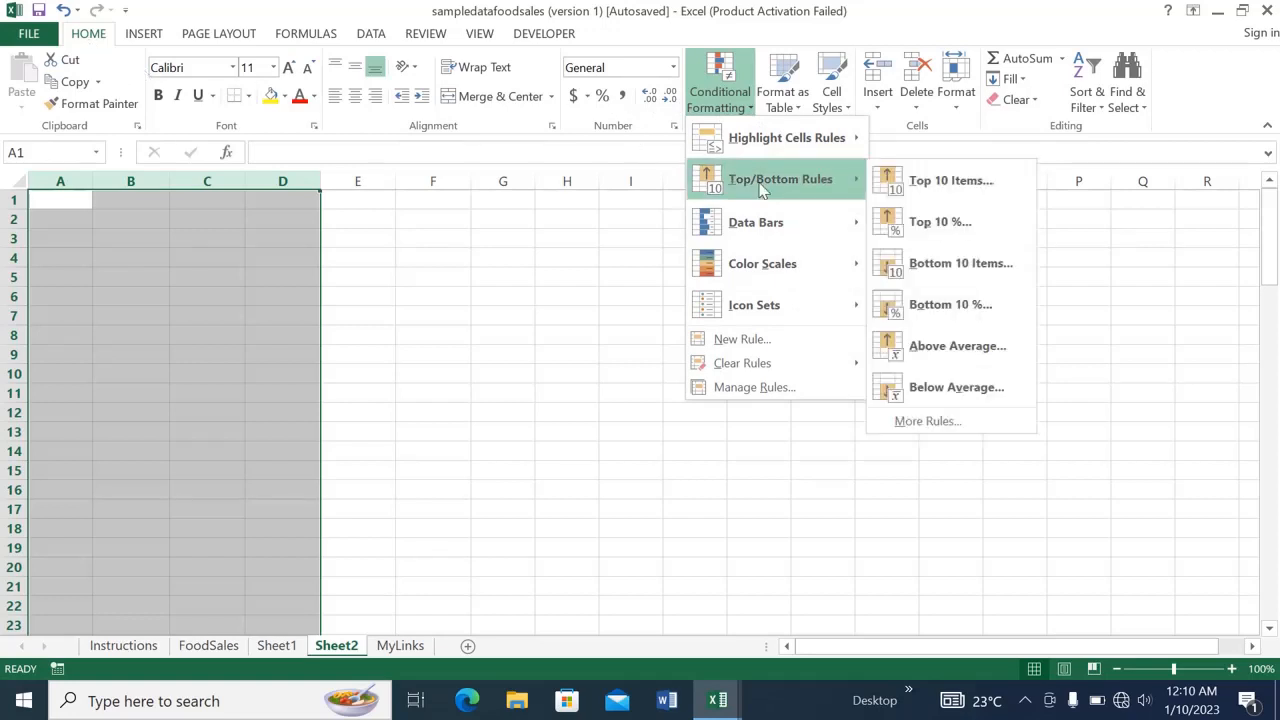
{"action": "left_click", "coordinate": [742, 344]}
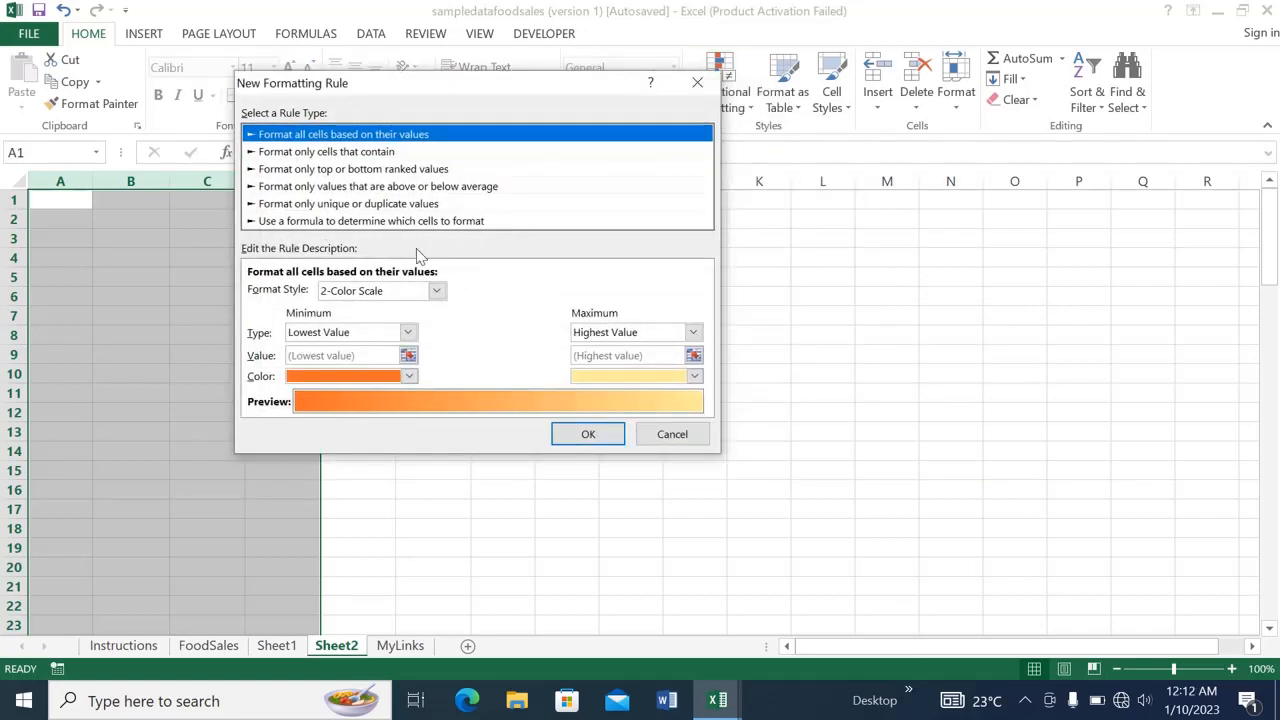
{"action": "left_click", "coordinate": [397, 222]}
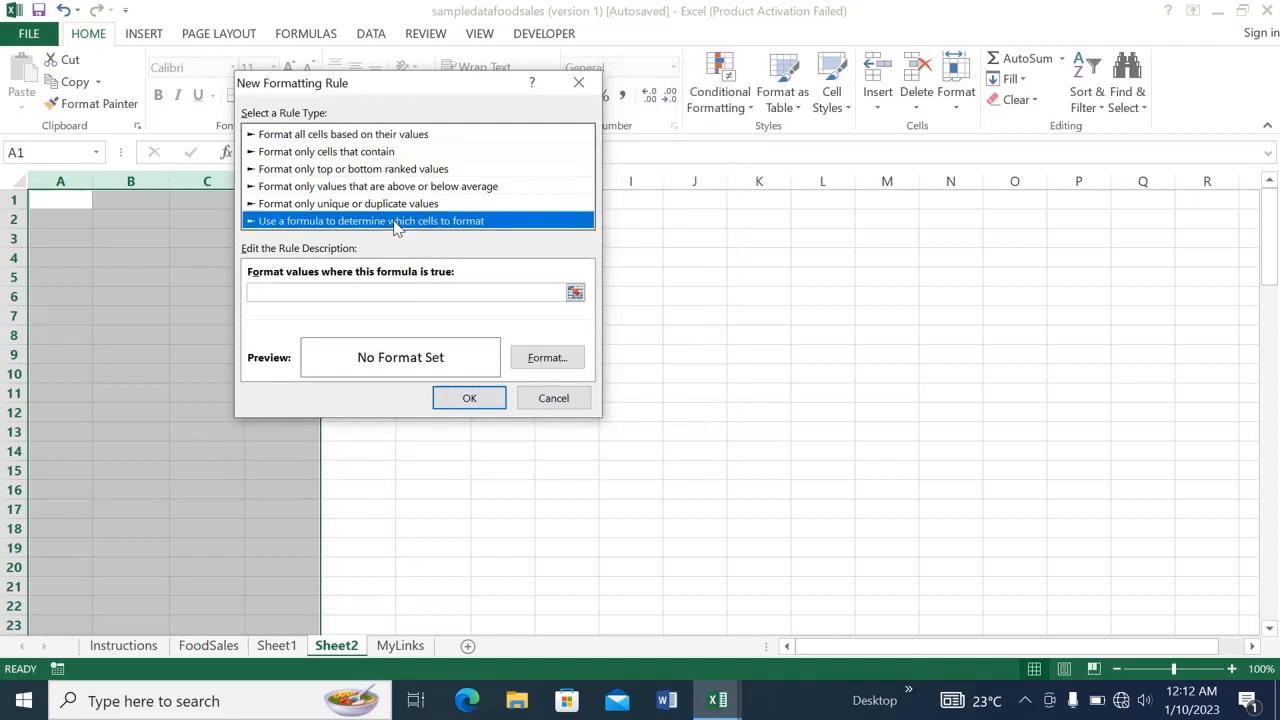
{"action": "left_click", "coordinate": [340, 291]}
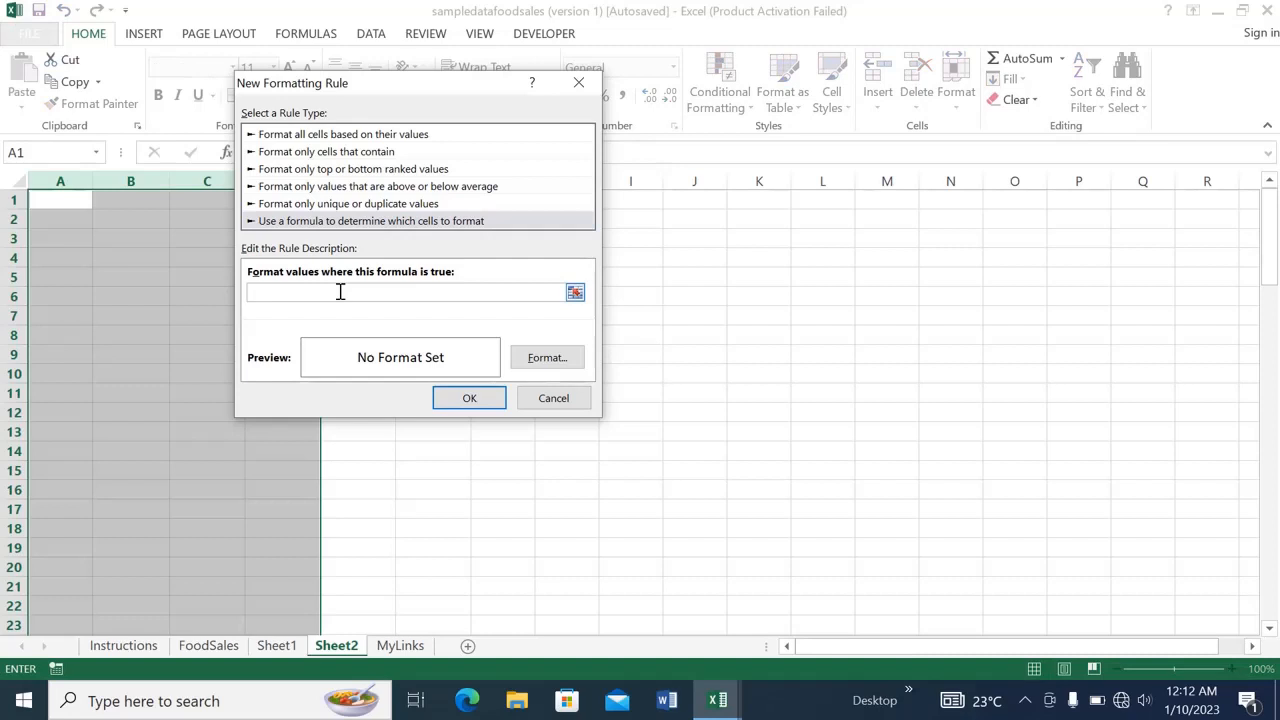
{"action": "left_click", "coordinate": [59, 202]}
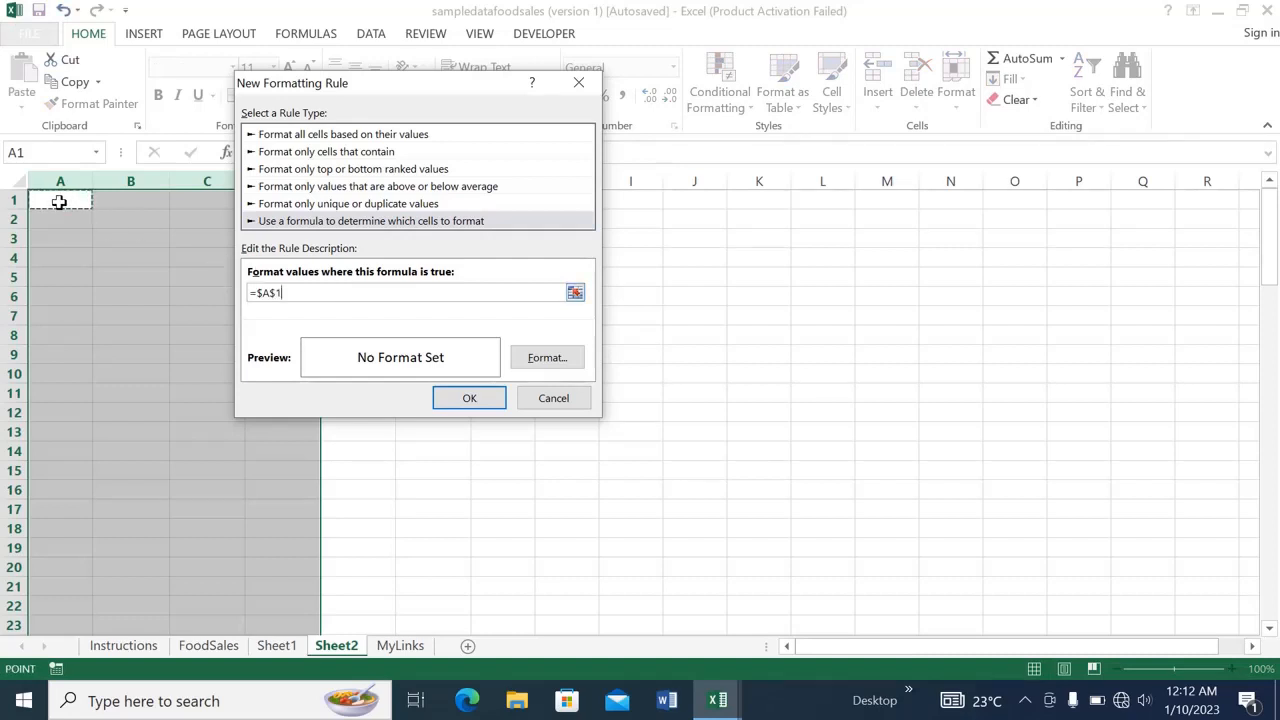
{"action": "left_click", "coordinate": [275, 293]}
{"action": "key", "text": "BackSpace"}
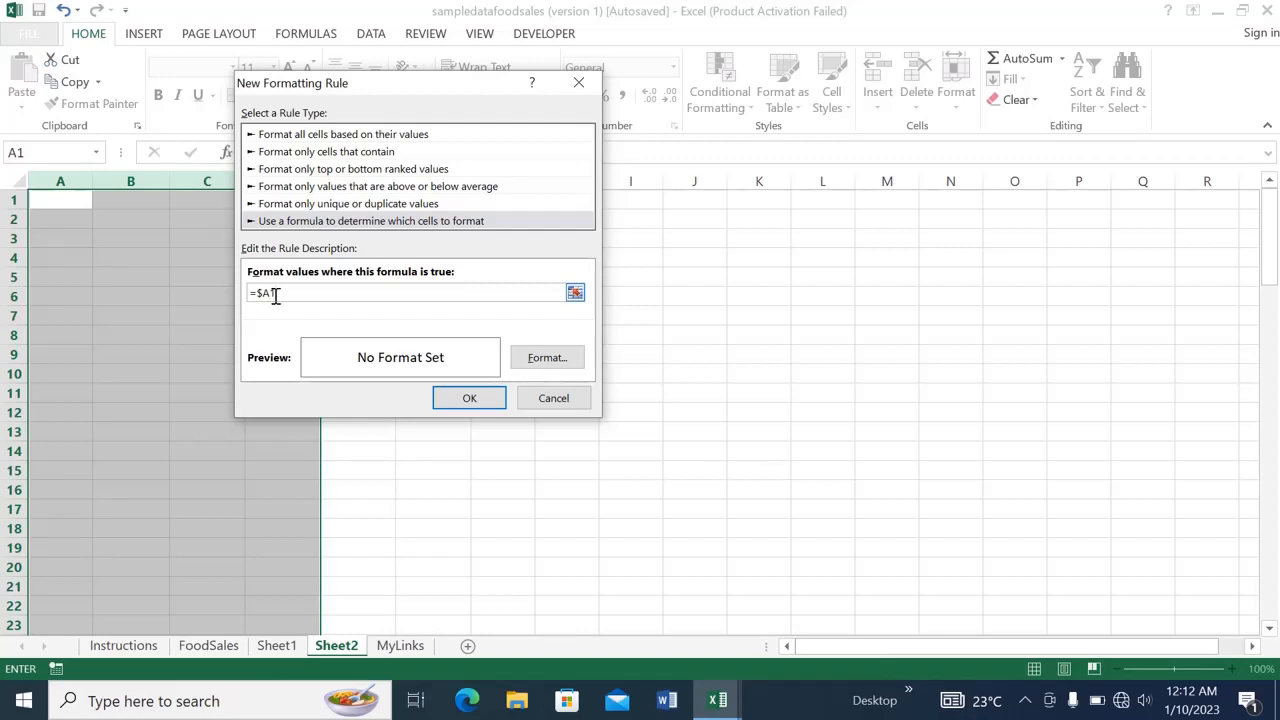
{"action": "left_click", "coordinate": [262, 292]}
{"action": "key", "text": "BackSpace"}
{"action": "type", "text": "<>"}
Give the rule an outline border as its format and apply the rule.
{"action": "left_click", "coordinate": [540, 360]}
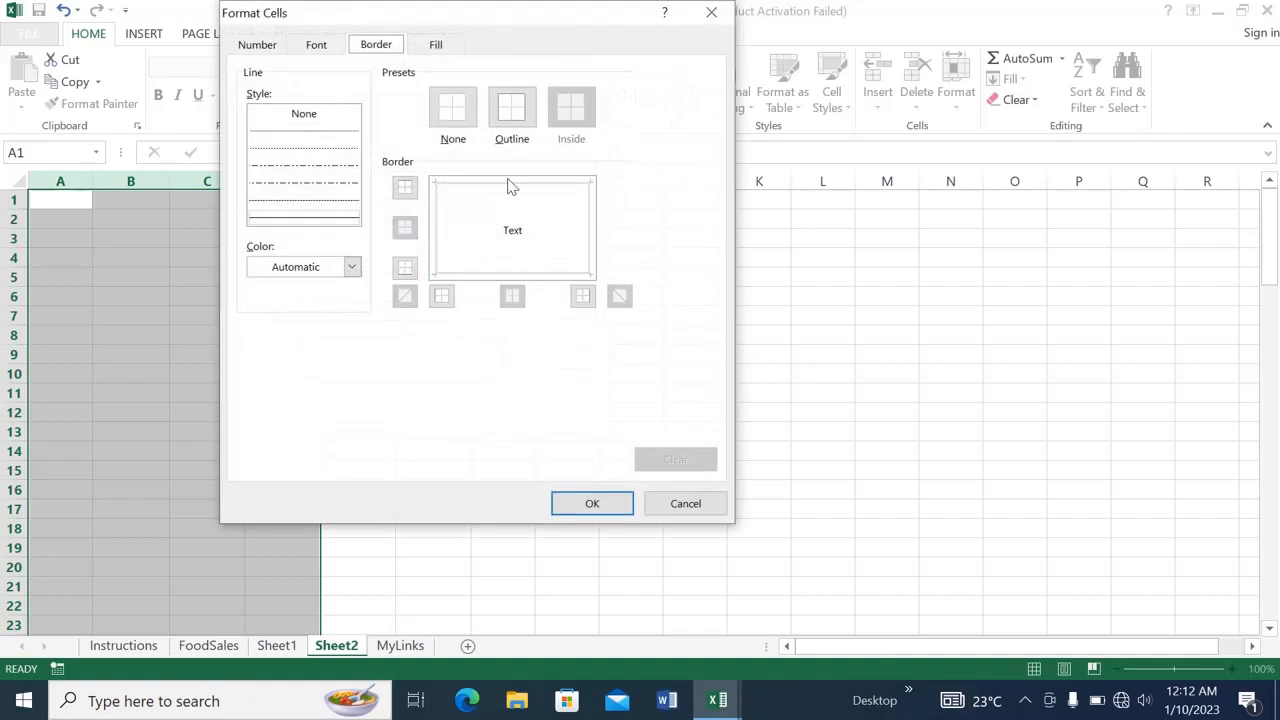
{"action": "left_click", "coordinate": [271, 221]}
{"action": "left_click", "coordinate": [507, 118]}
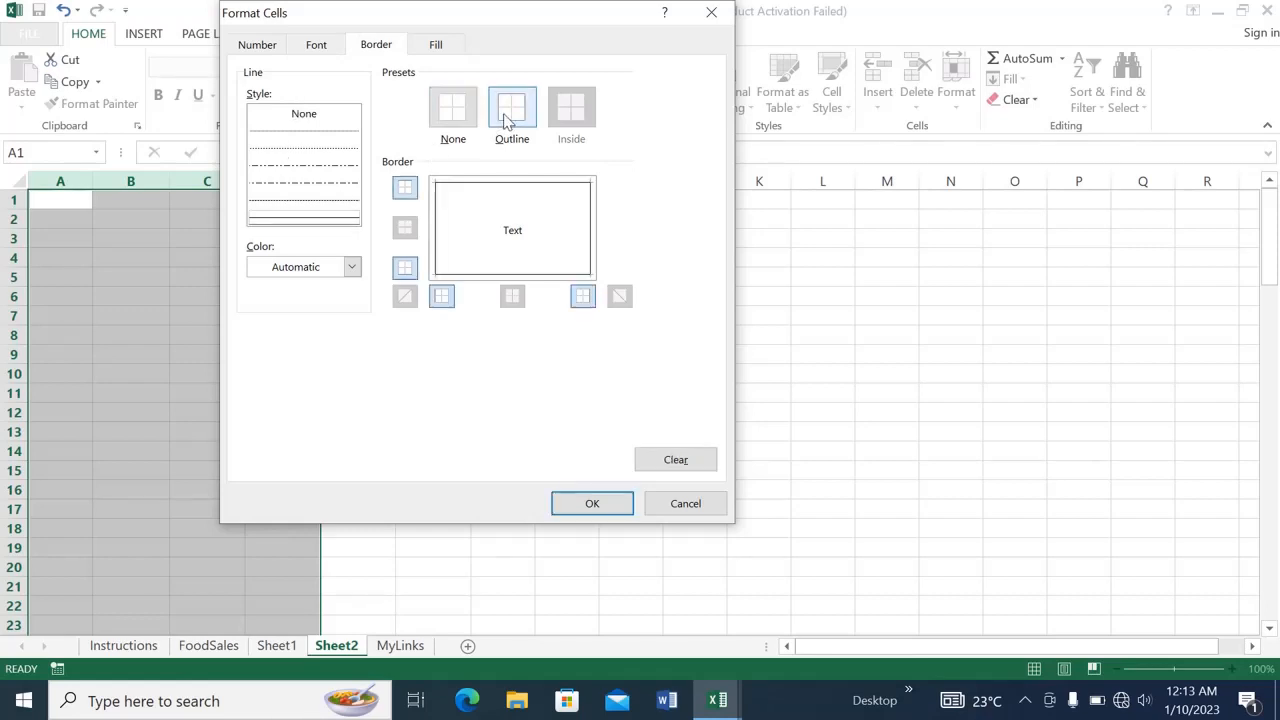
{"action": "left_click", "coordinate": [591, 506]}
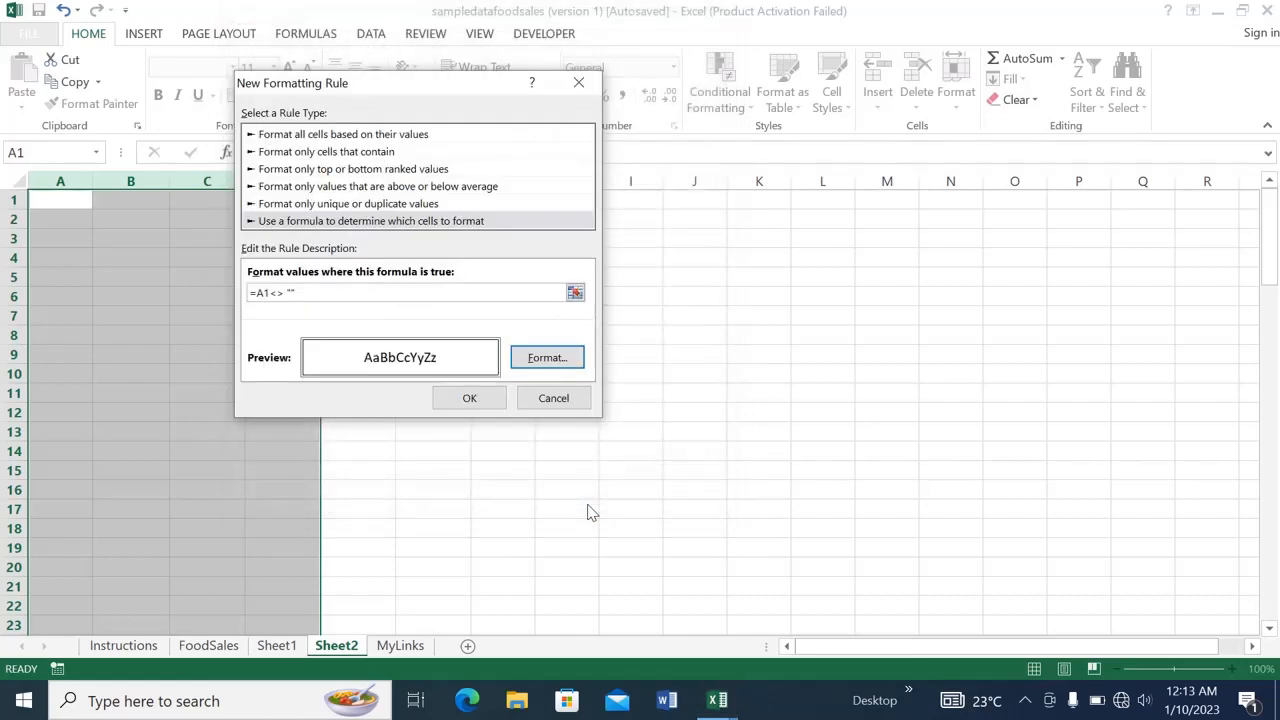
{"action": "left_click", "coordinate": [467, 402]}
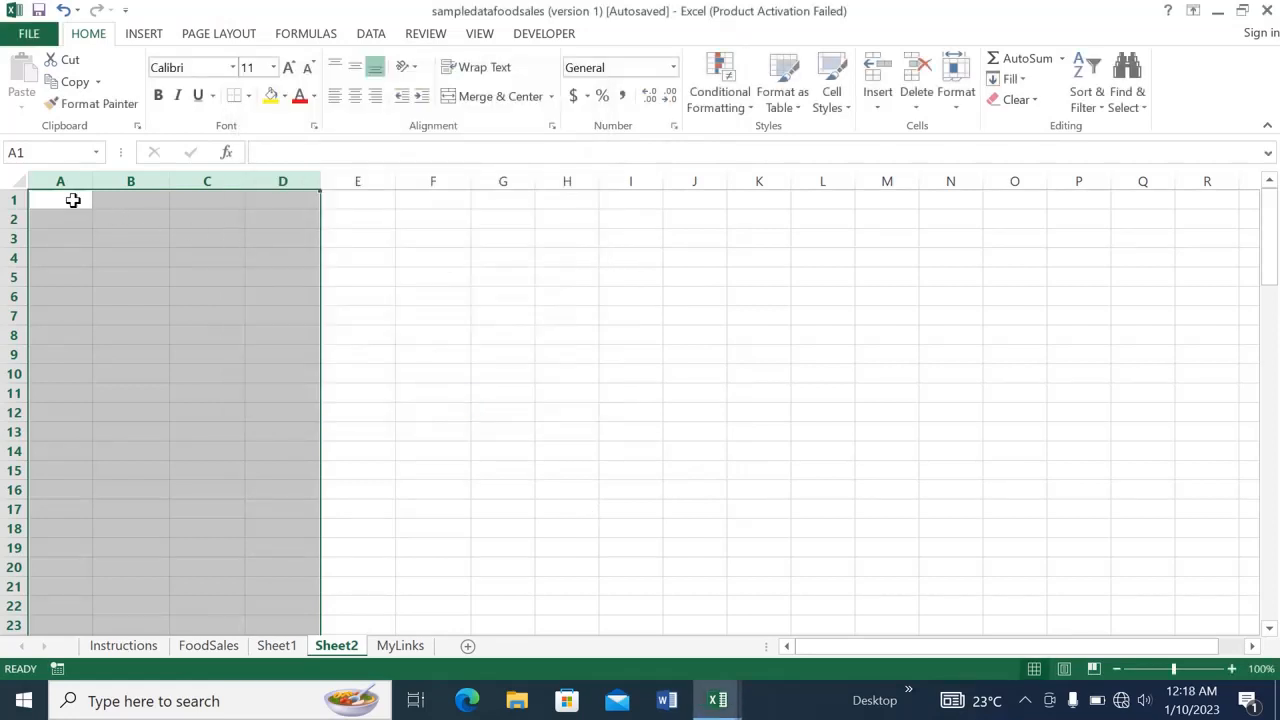
Enter the headers S.No, First name, Last name and Address in cells A1 to D1.
{"action": "left_click", "coordinate": [73, 200]}
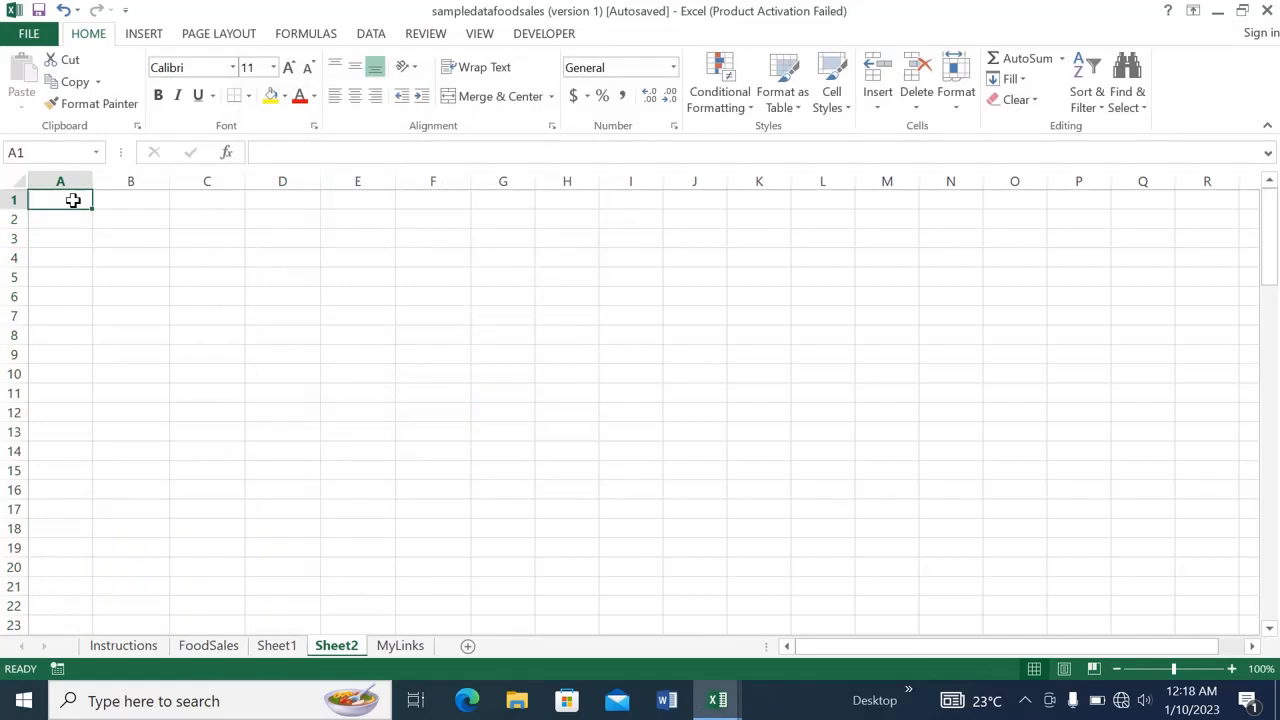
{"action": "type", "text": "S.No"}
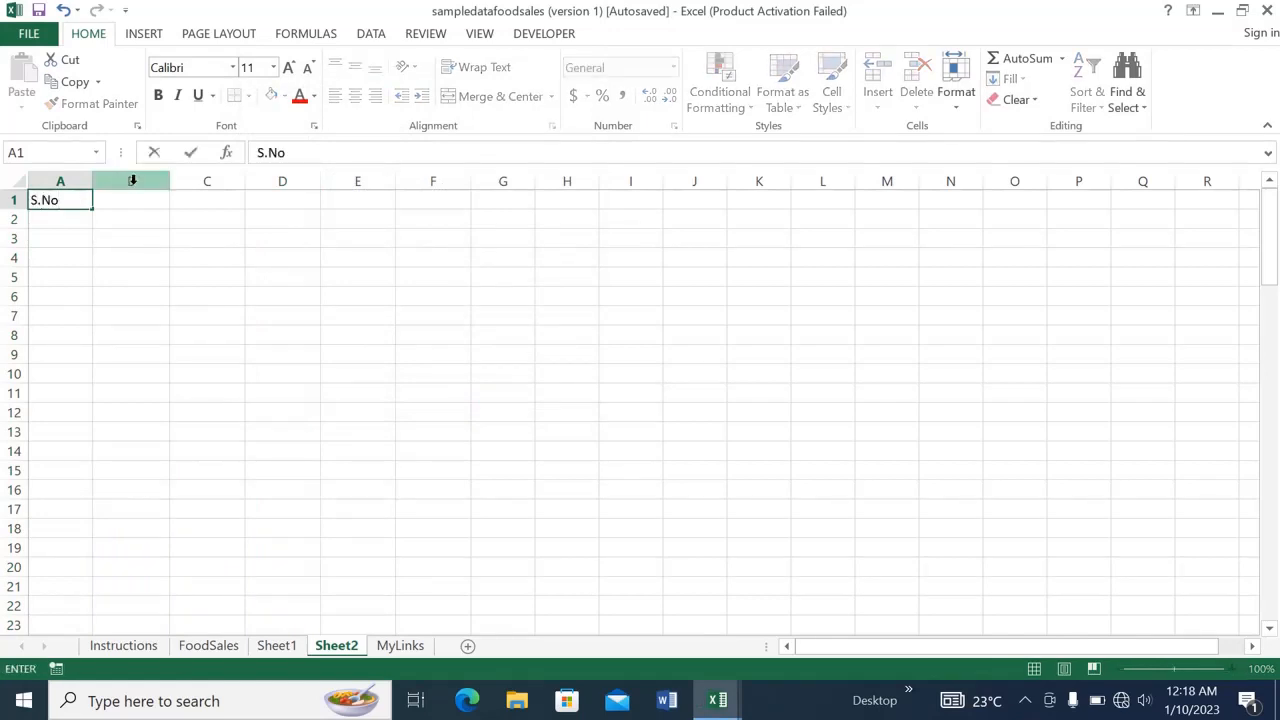
{"action": "left_click", "coordinate": [134, 200]}
{"action": "type", "text": "First"}
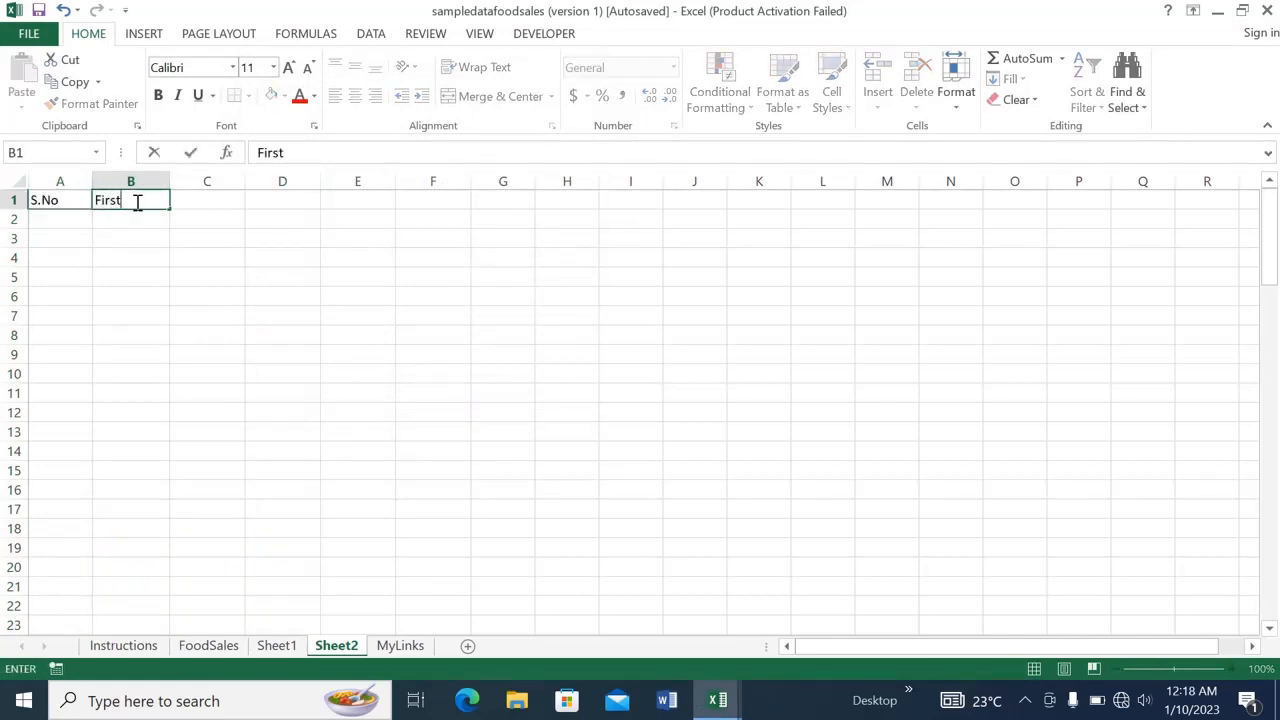
{"action": "type", "text": " name"}
{"action": "left_click", "coordinate": [202, 198]}
{"action": "type", "text": "Last name"}
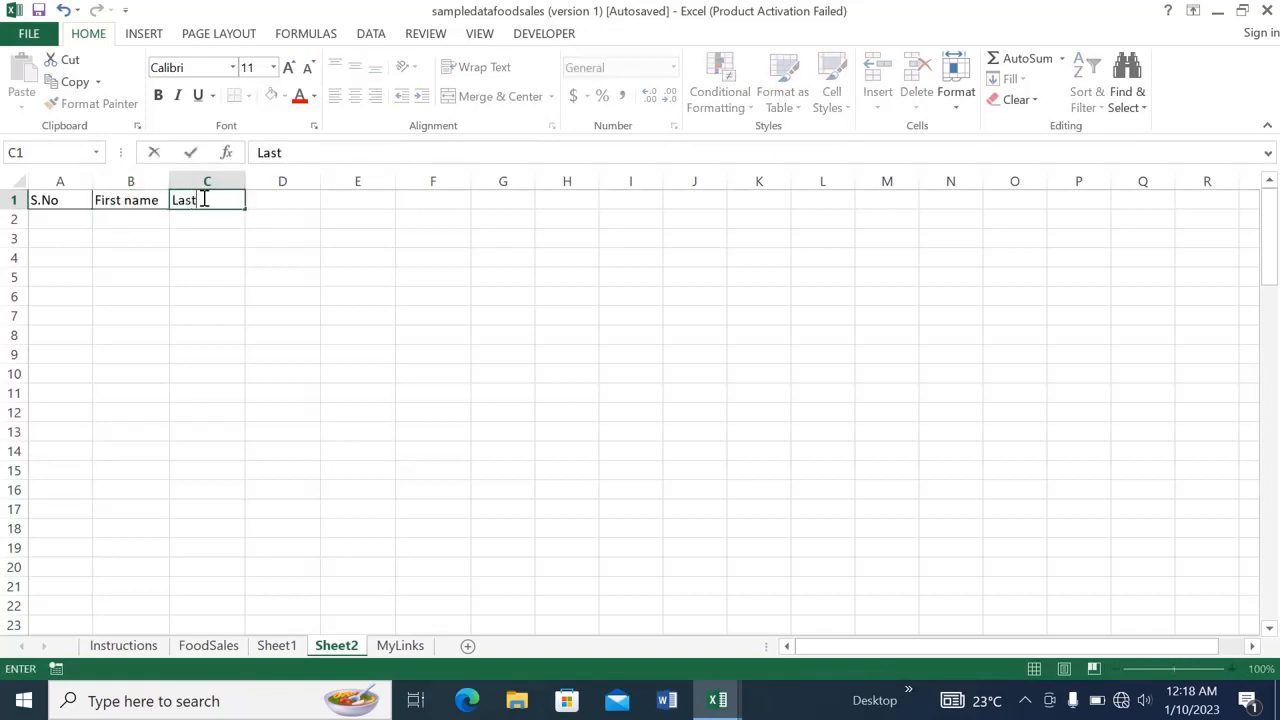
{"action": "key", "text": "Tab"}
{"action": "type", "text": "Address"}
Enter the serial numbers 1 to 4 in cells A2 to A5.
{"action": "left_click", "coordinate": [73, 226]}
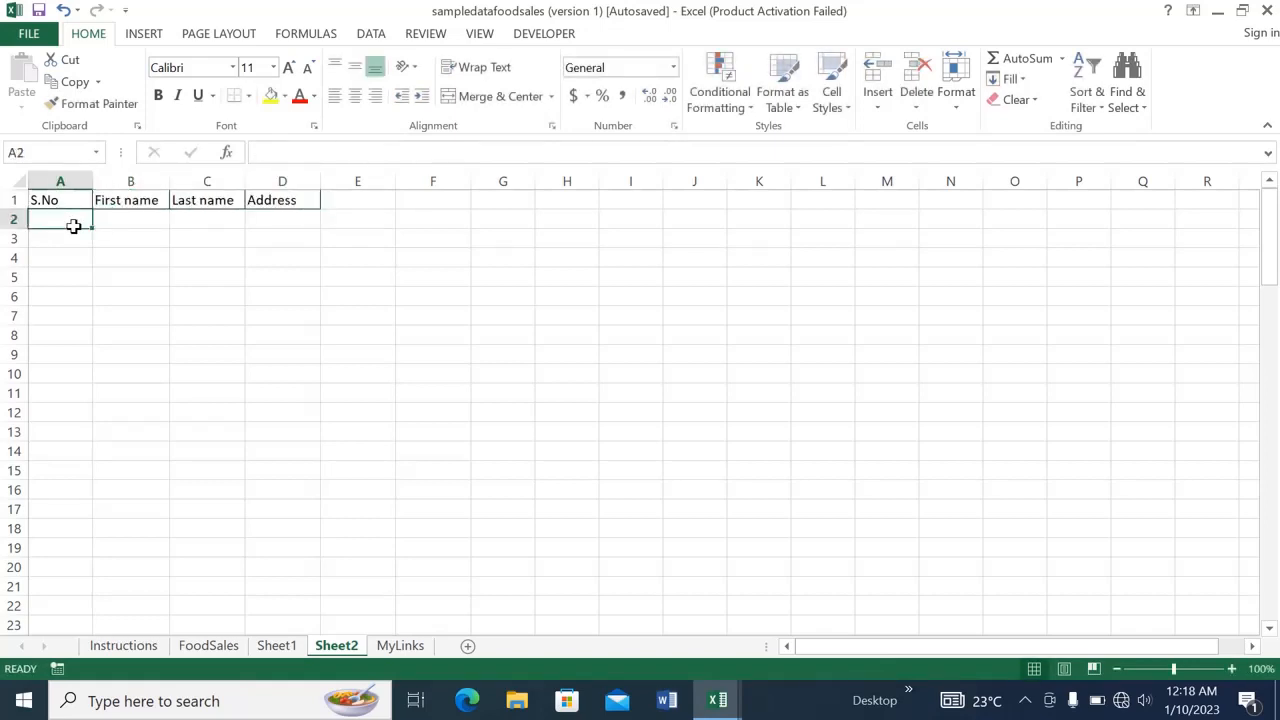
{"action": "type", "text": "1"}
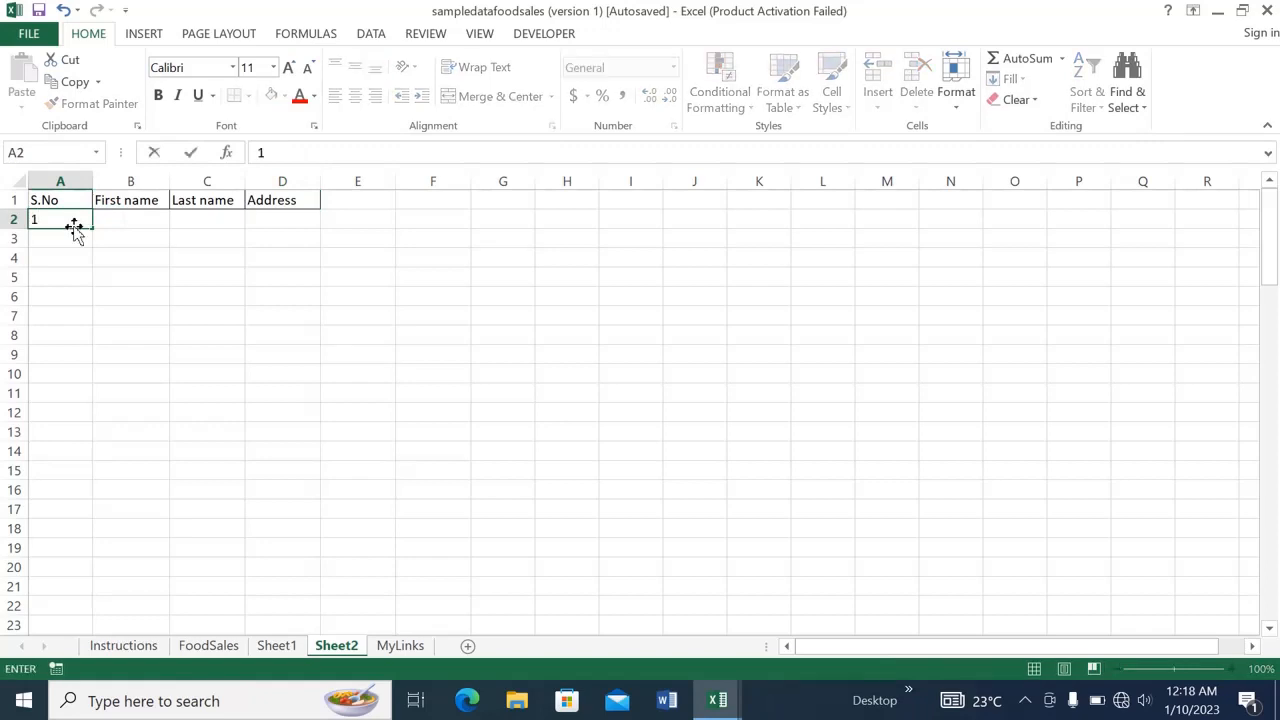
{"action": "key", "text": "Return"}
{"action": "type", "text": "2"}
{"action": "key", "text": "Return"}
{"action": "type", "text": "3"}
{"action": "key", "text": "Return"}
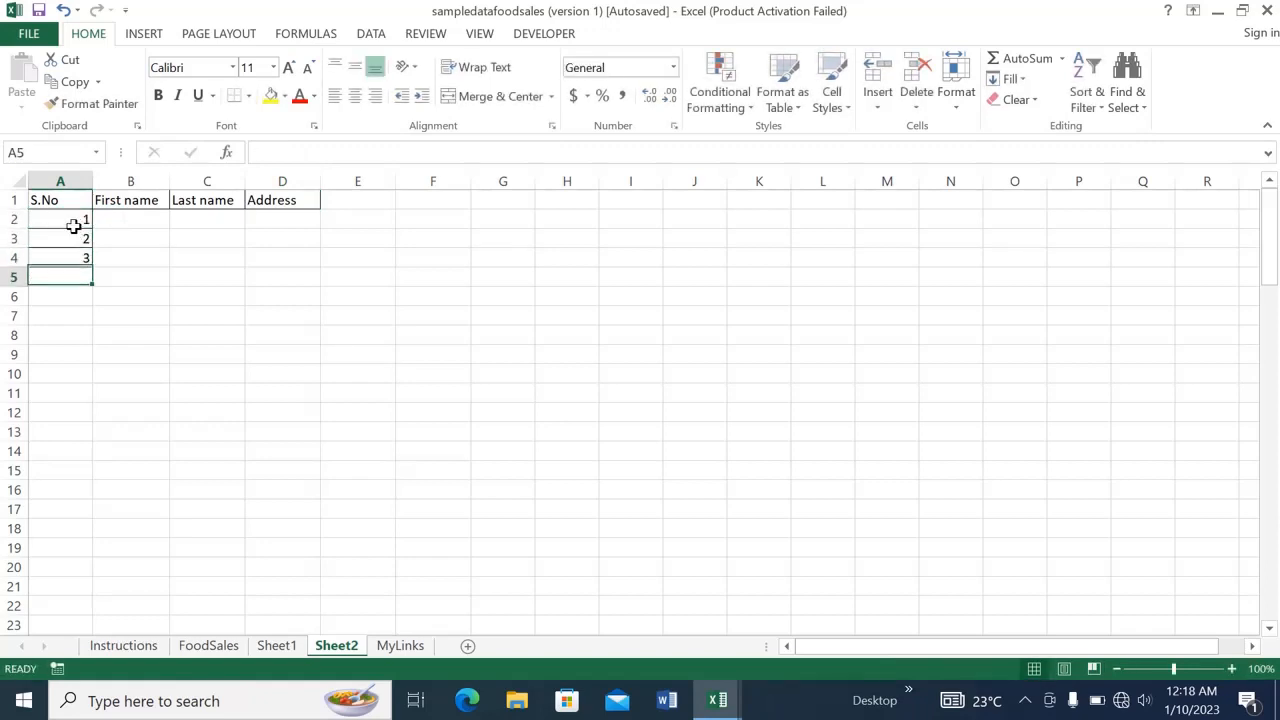
{"action": "type", "text": "4"}
{"action": "key", "text": "Return"}
{"action": "left_click", "coordinate": [148, 306]}
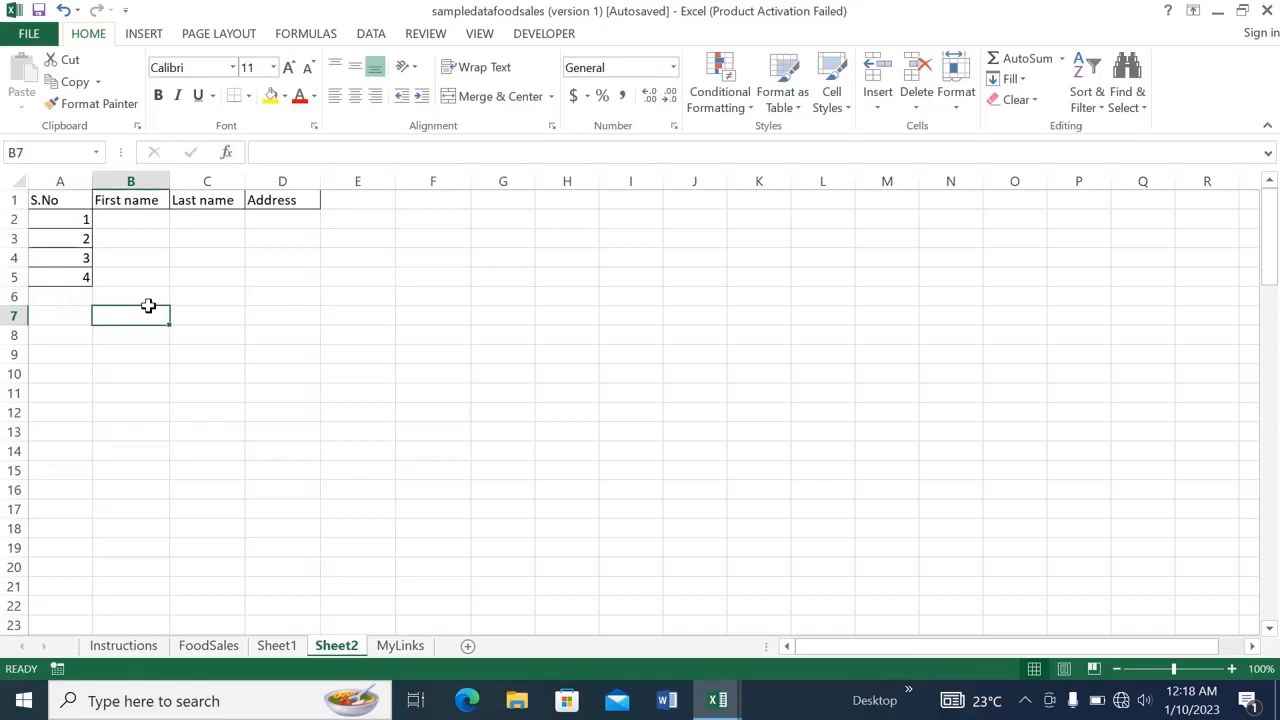
Clear the serial number in cell A5.
{"action": "left_click", "coordinate": [85, 279]}
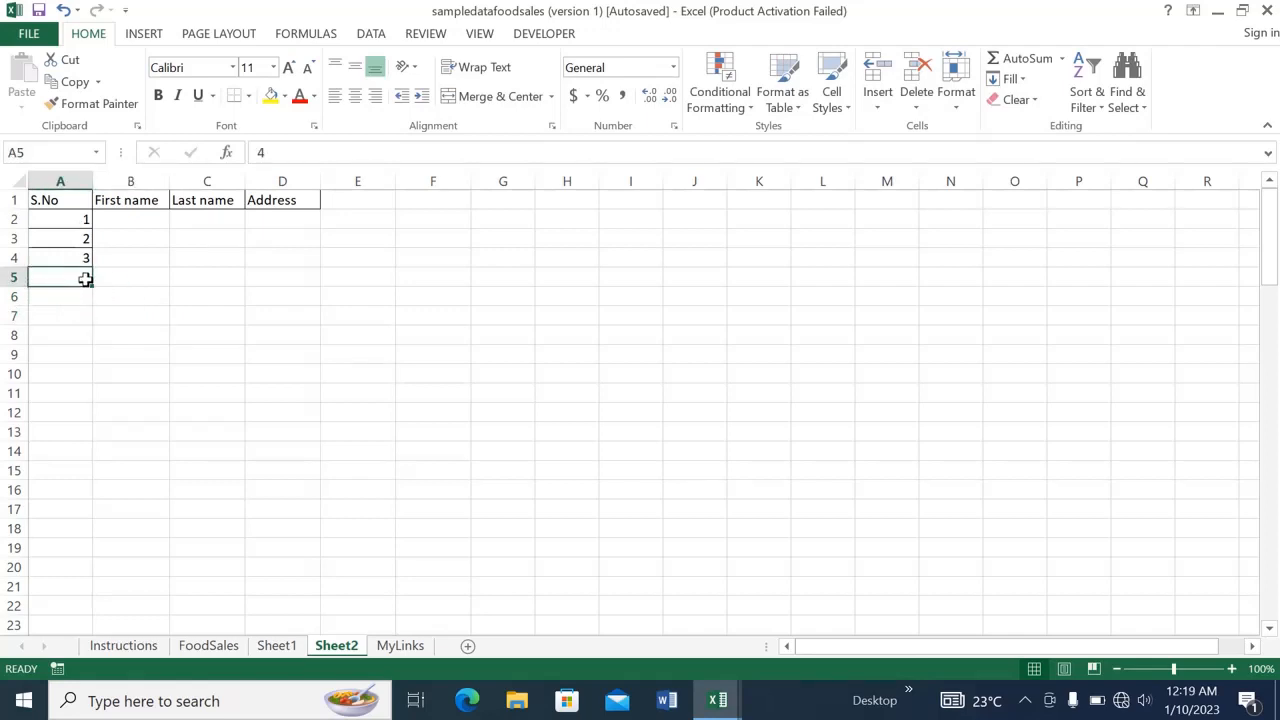
{"action": "key", "text": "BackSpace"}
{"action": "left_click", "coordinate": [173, 288]}
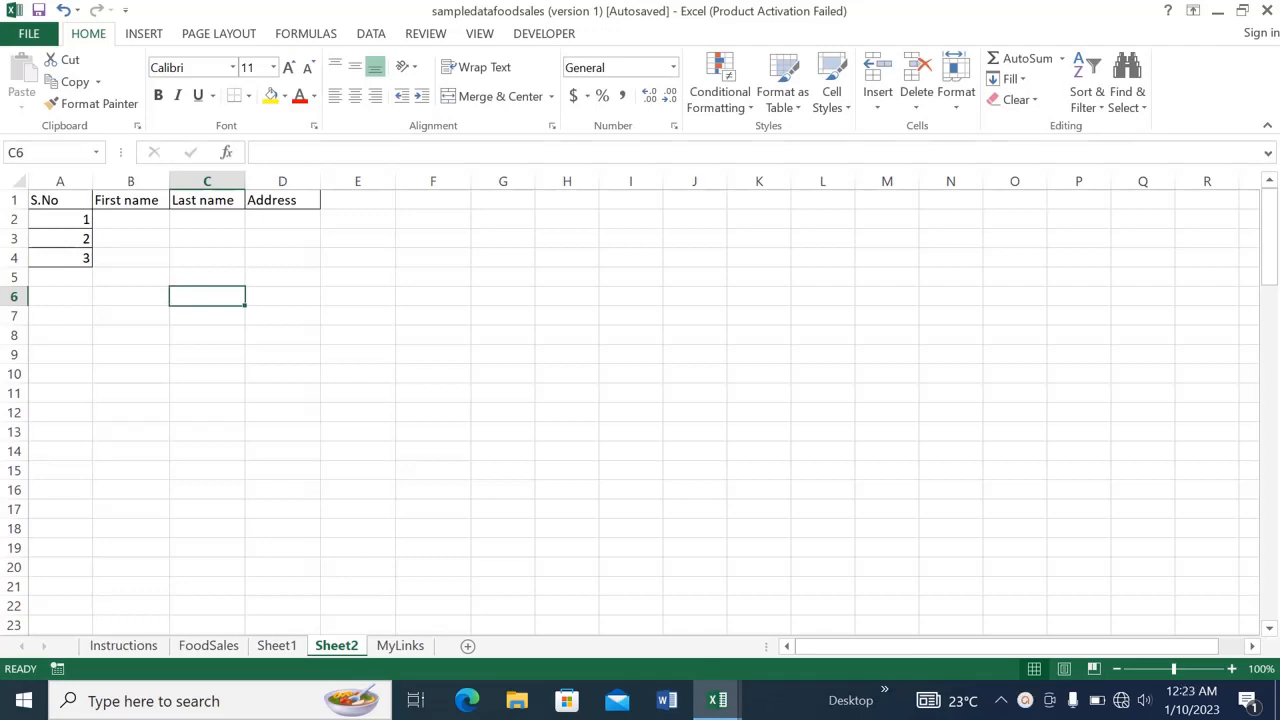
Delete the remaining serial numbers below the S.No header.
{"action": "left_click", "coordinate": [87, 279]}
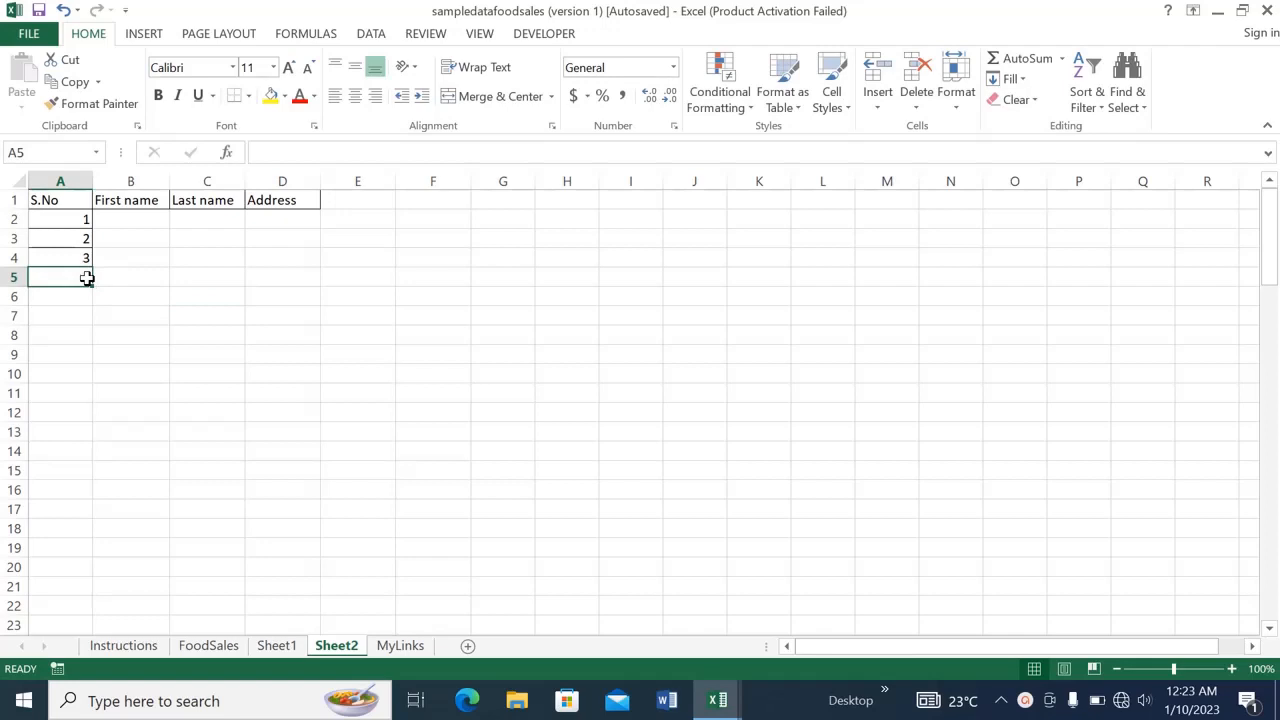
{"action": "key", "text": "shift+Up"}
{"action": "key", "text": "shift+Up"}
{"action": "key", "text": "shift+Up"}
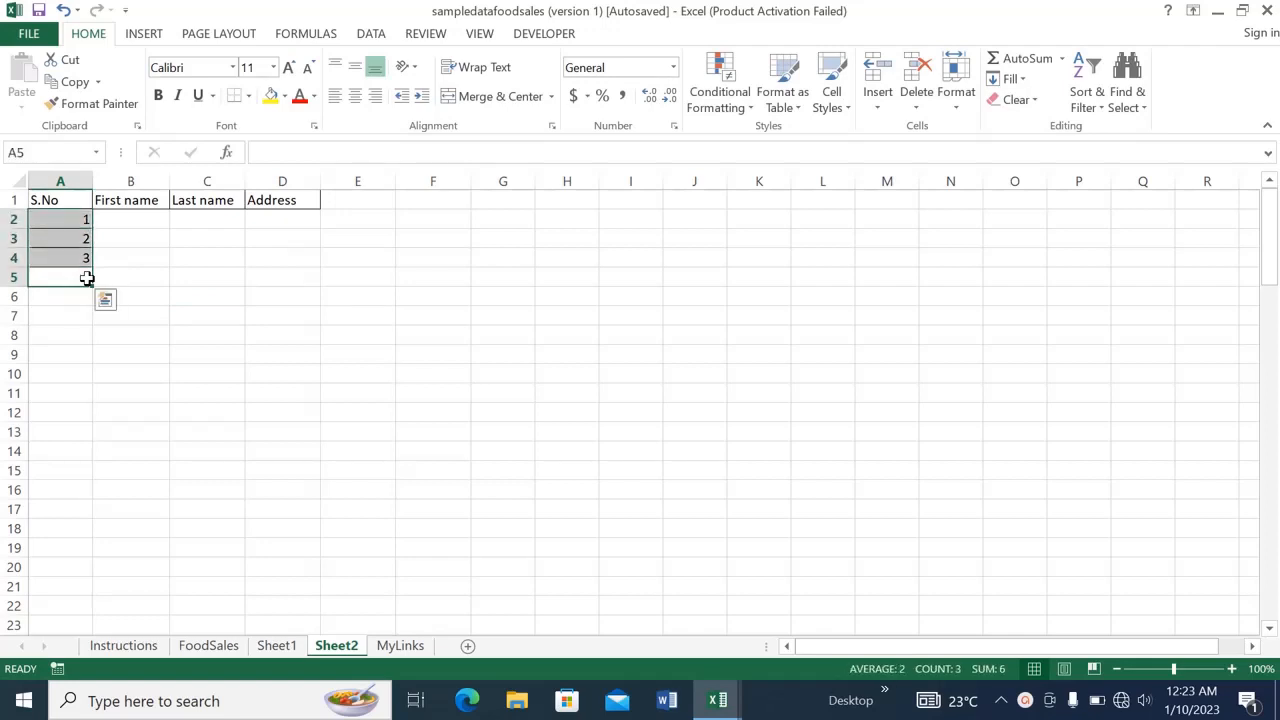
{"action": "key", "text": "Delete"}
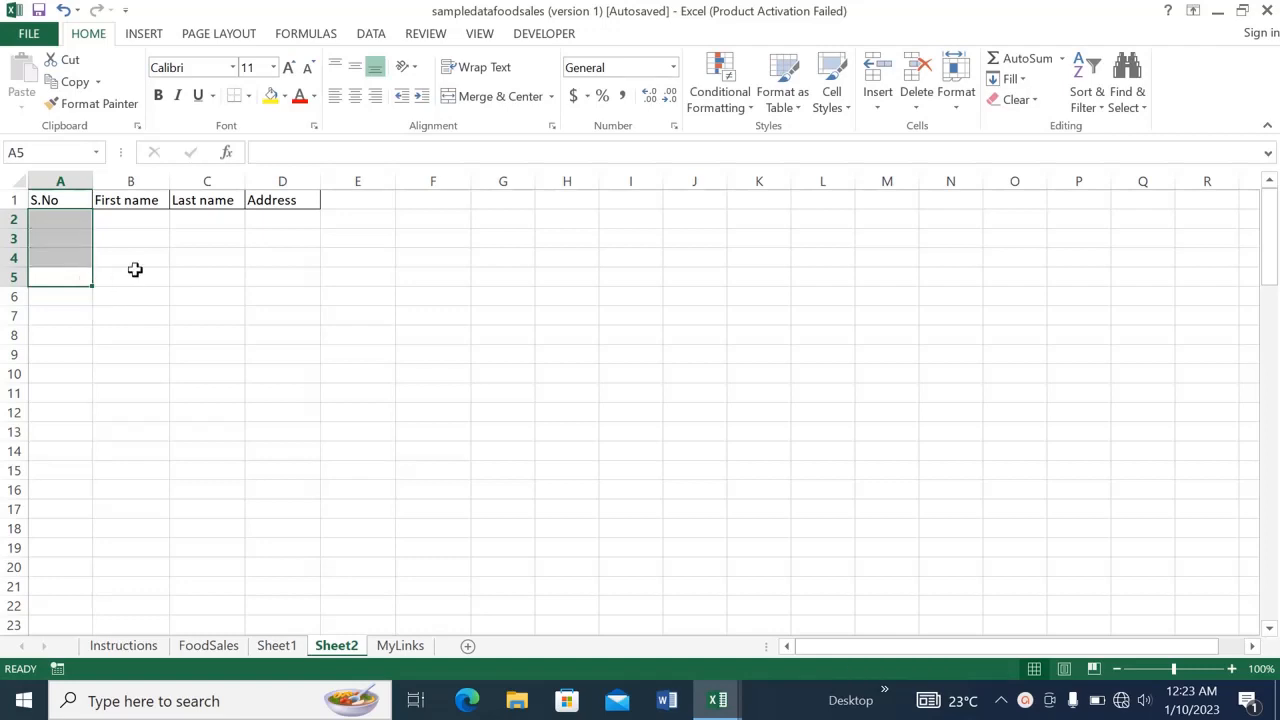
{"action": "left_click", "coordinate": [135, 270]}
Enter 1 as the first serial number in cell A2.
{"action": "left_click", "coordinate": [75, 218]}
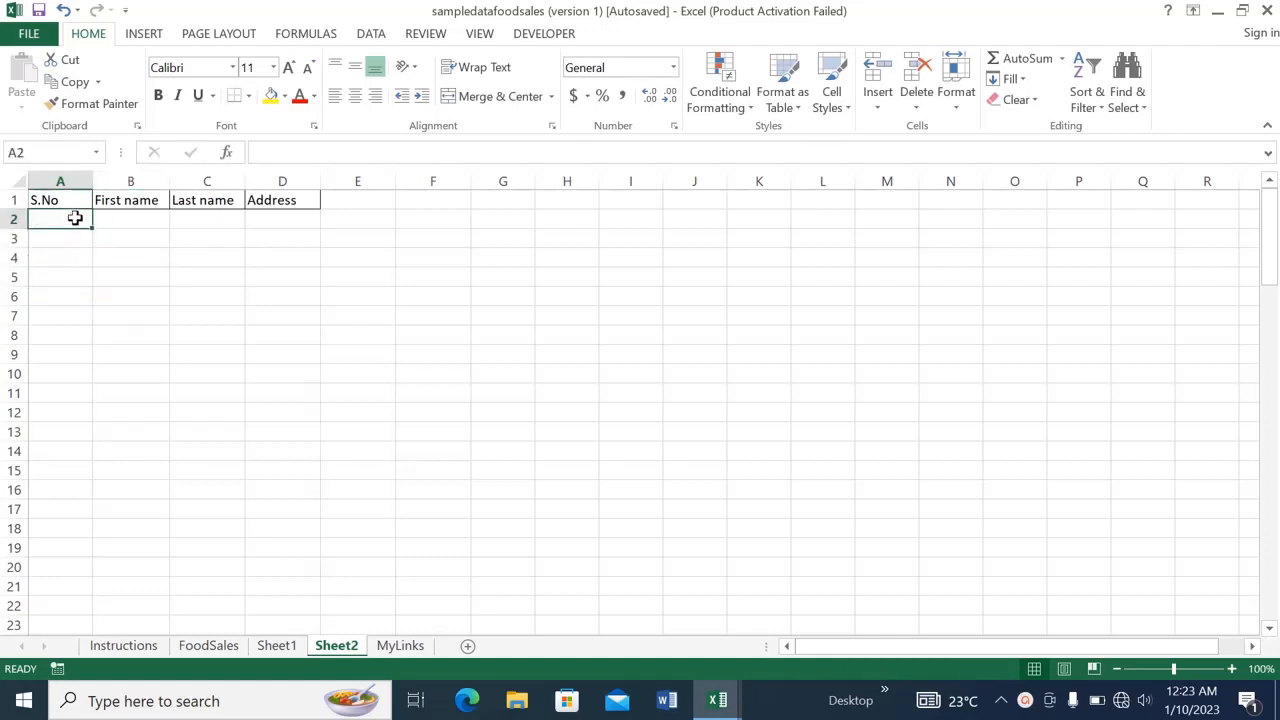
{"action": "type", "text": "1"}
{"action": "key", "text": "Return"}
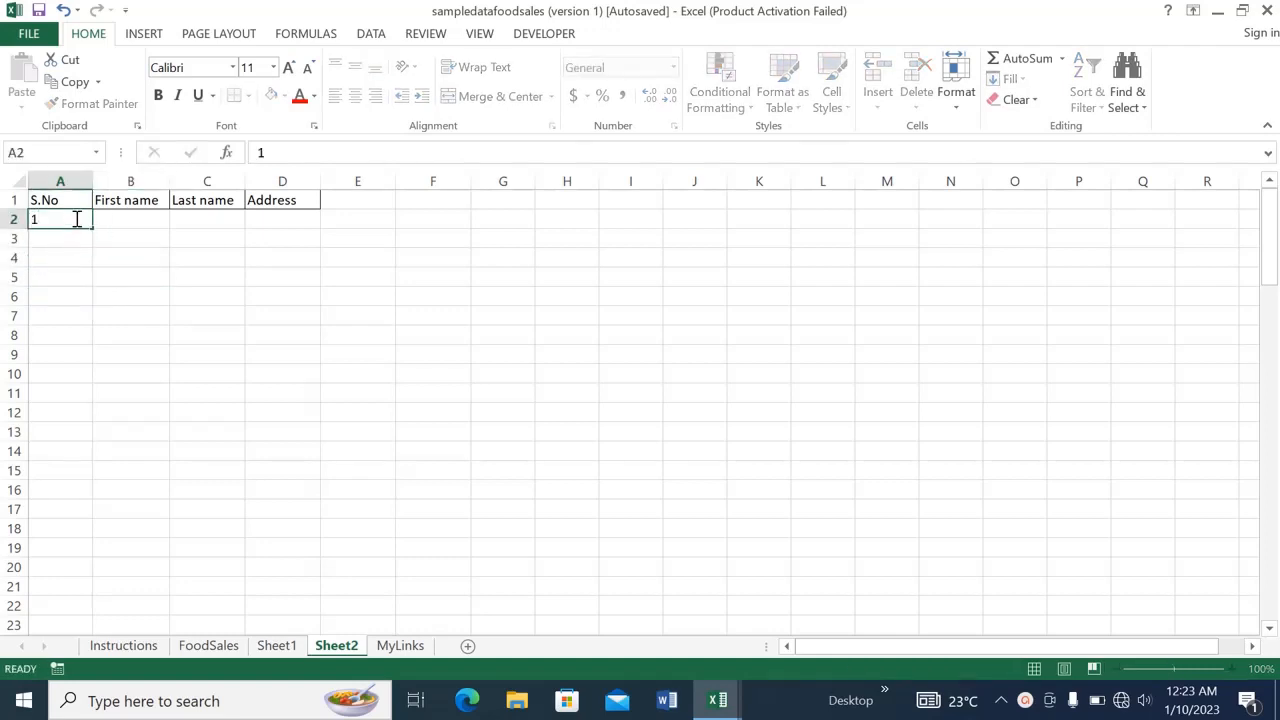
Fill a linear series down the column from A2 with step value 1 and stop value 100.
{"action": "left_click", "coordinate": [75, 222]}
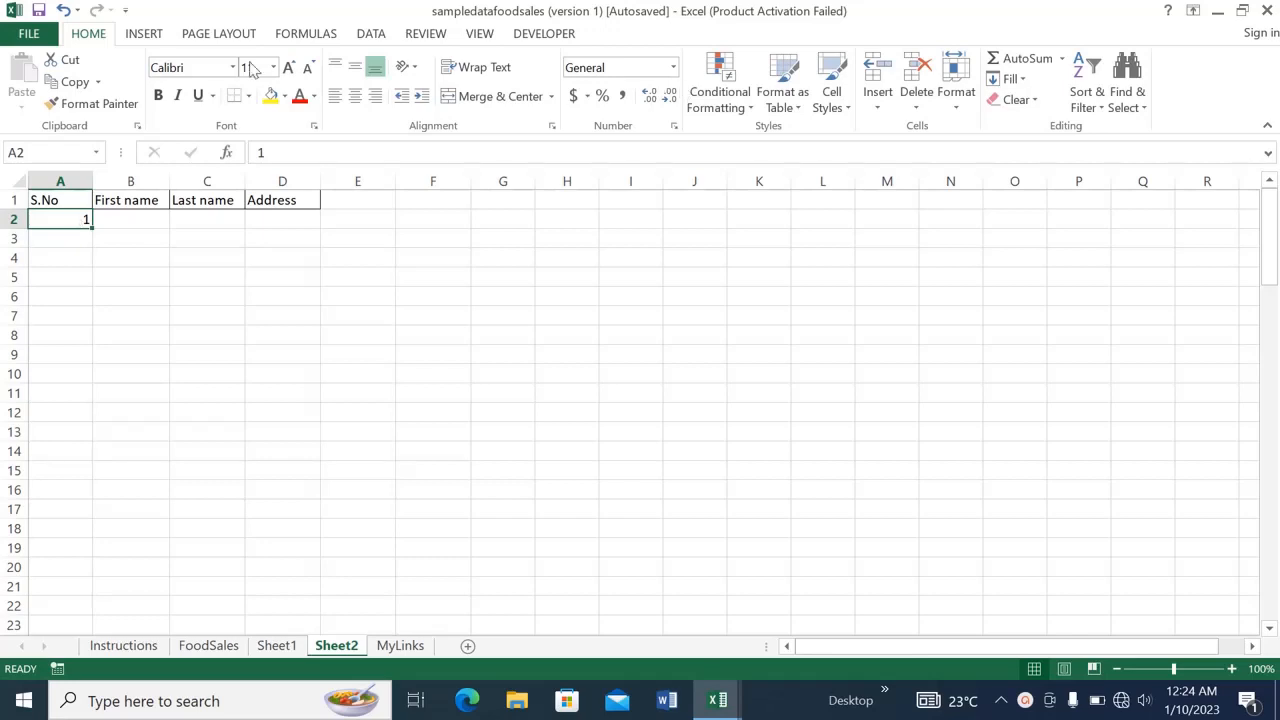
{"action": "left_click", "coordinate": [1020, 80]}
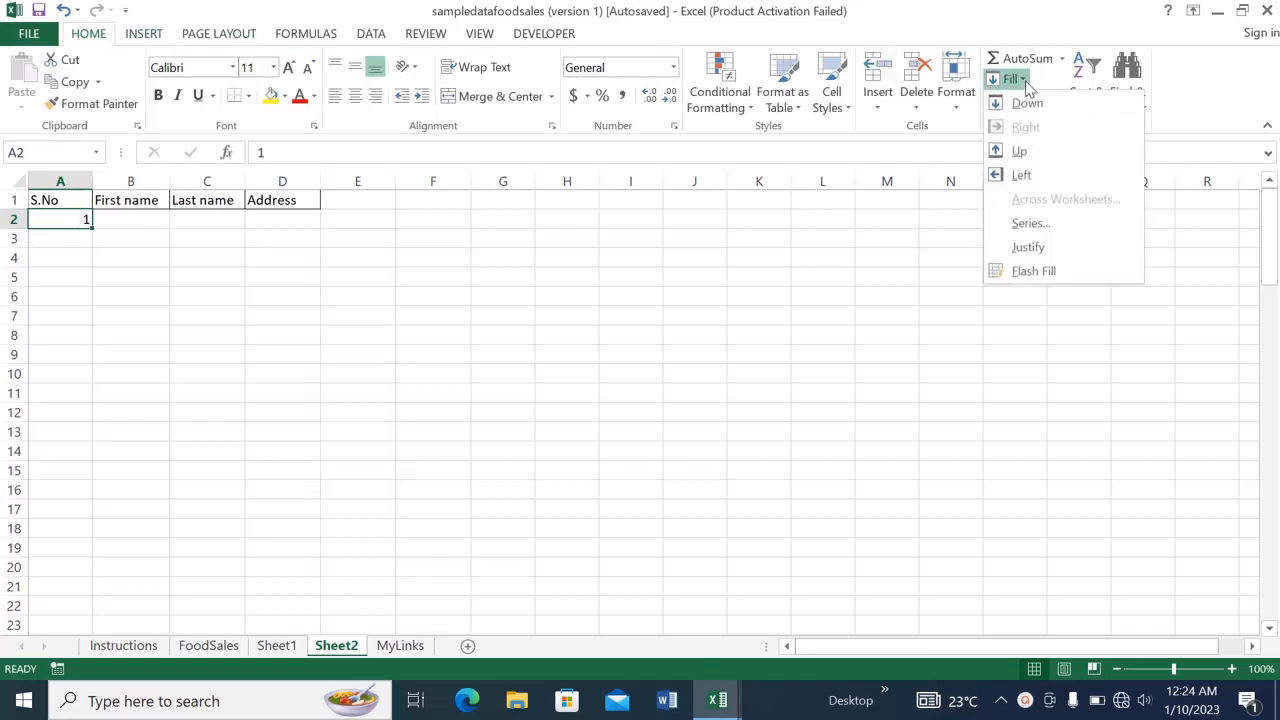
{"action": "left_click", "coordinate": [1030, 223]}
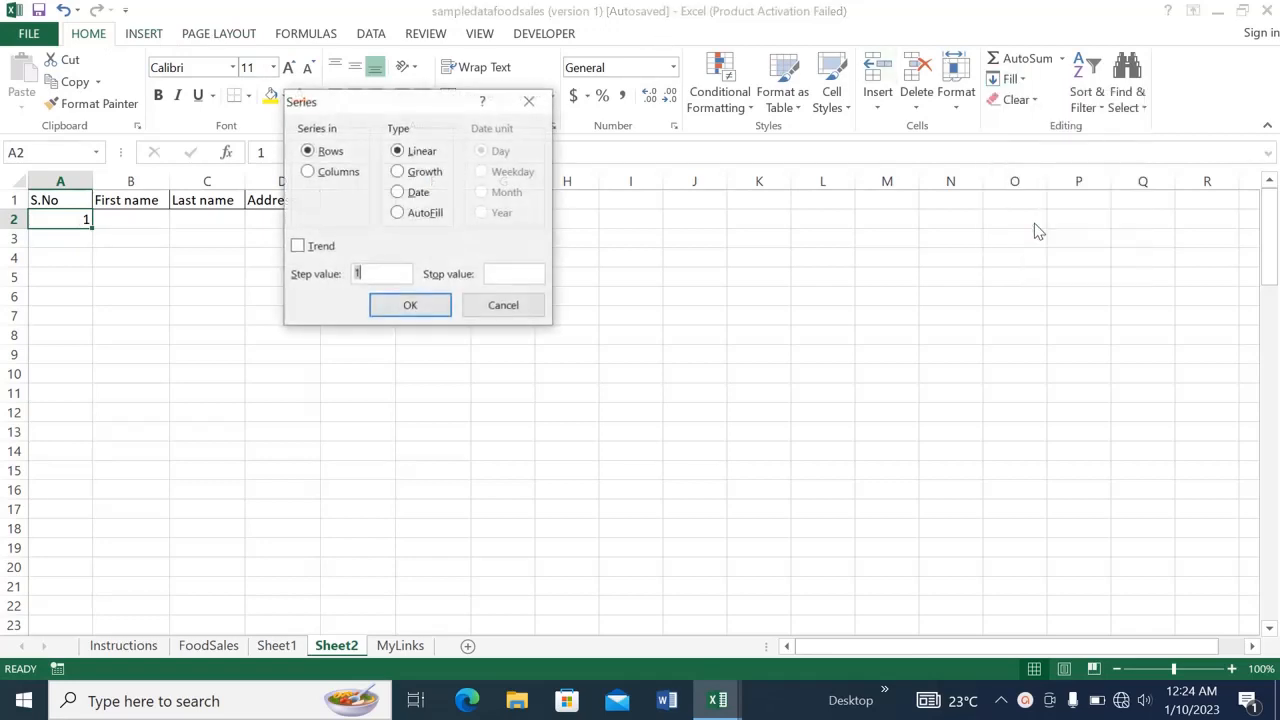
{"action": "left_click", "coordinate": [338, 174]}
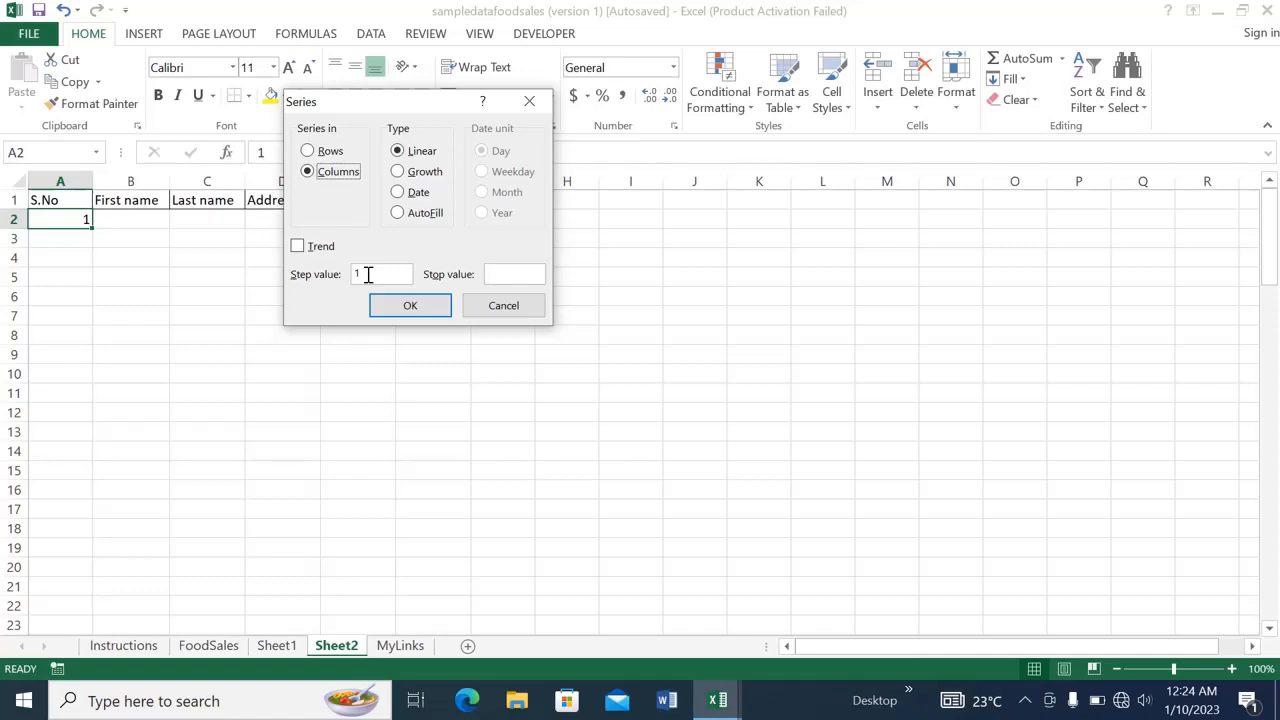
{"action": "left_click", "coordinate": [505, 270]}
{"action": "type", "text": "100"}
{"action": "left_click", "coordinate": [430, 307]}
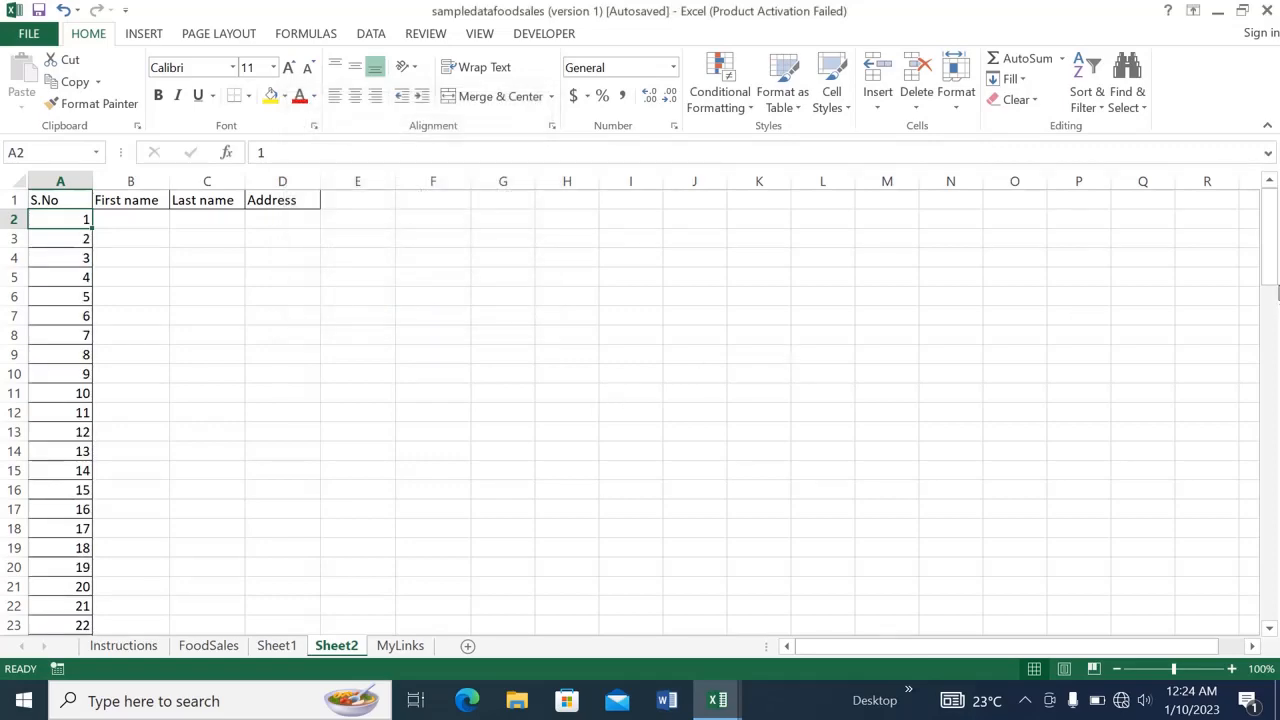
{"action": "left_click_drag", "start_coordinate": [1273, 267], "coordinate": [1269, 628]}
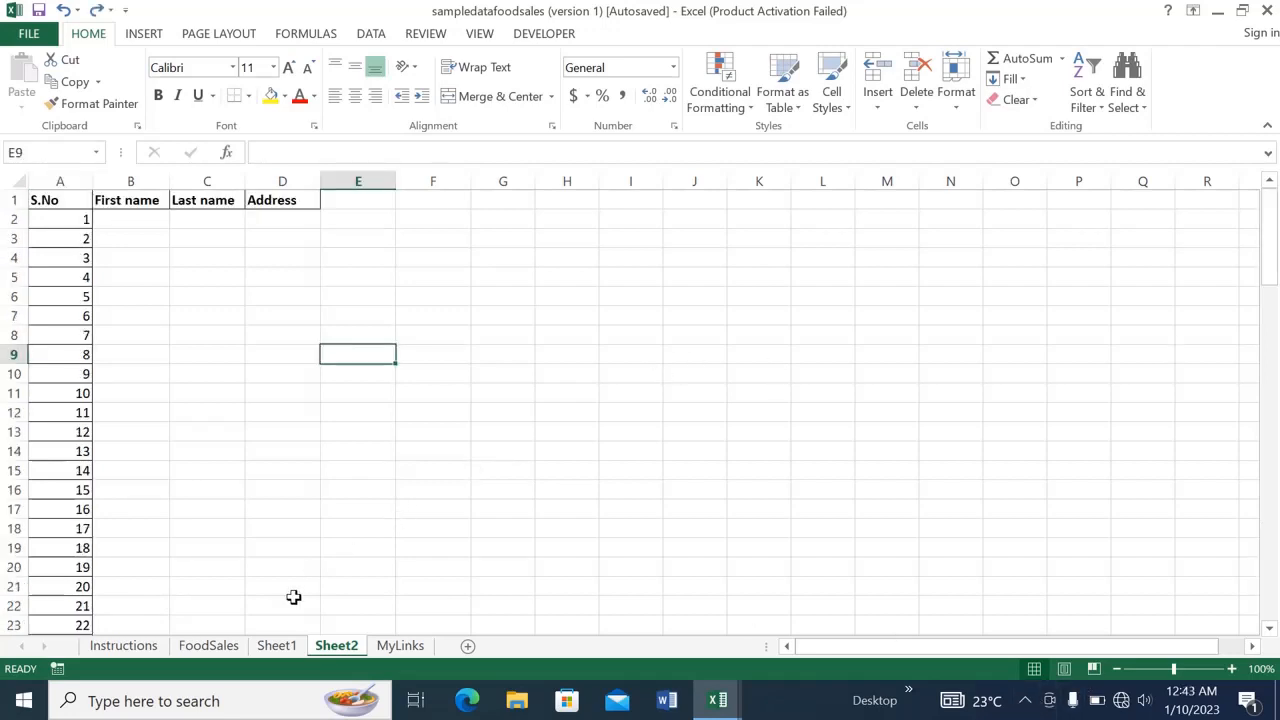
On Sheet1, select only the blank cells of the Dept. column using Go To Special.
{"action": "left_click", "coordinate": [277, 646]}
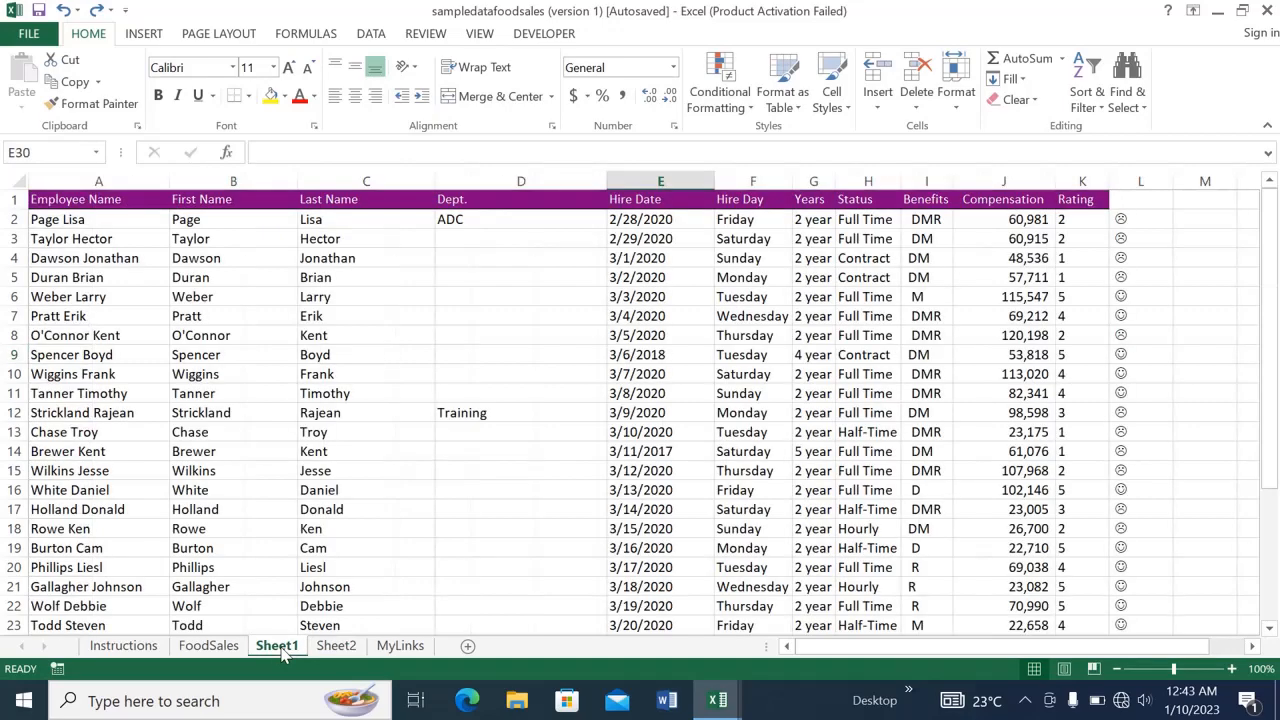
{"action": "left_click", "coordinate": [514, 178]}
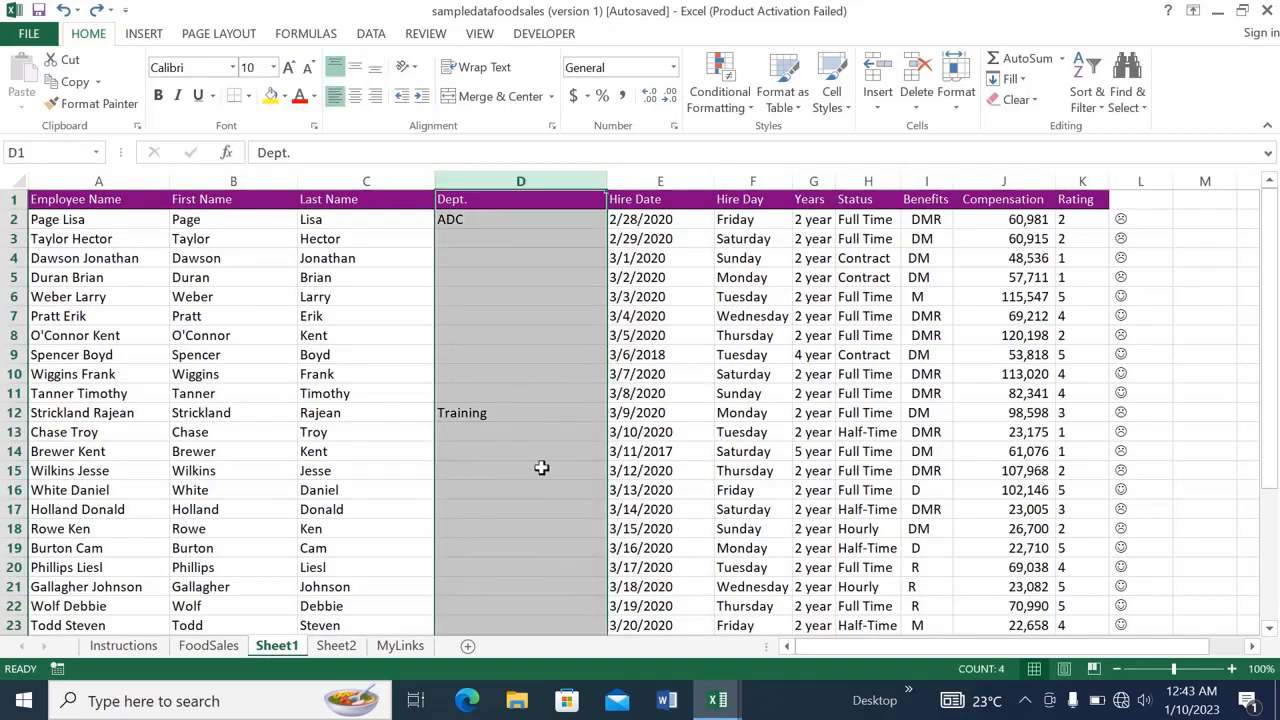
{"action": "mouse_move", "coordinate": [1274, 297]}
{"action": "left_mouse_down"}
{"action": "mouse_move", "coordinate": [1276, 440]}
{"action": "mouse_move", "coordinate": [1275, 297]}
{"action": "left_mouse_up"}
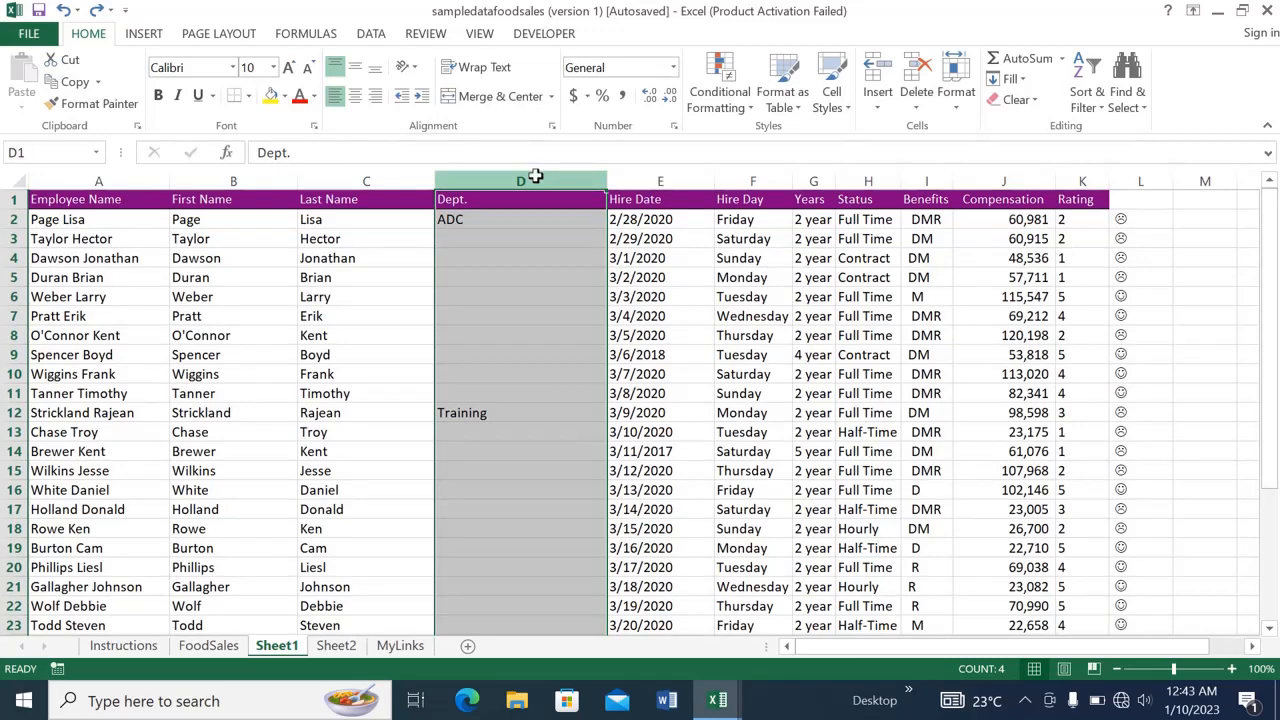
{"action": "key", "text": "ctrl+g"}
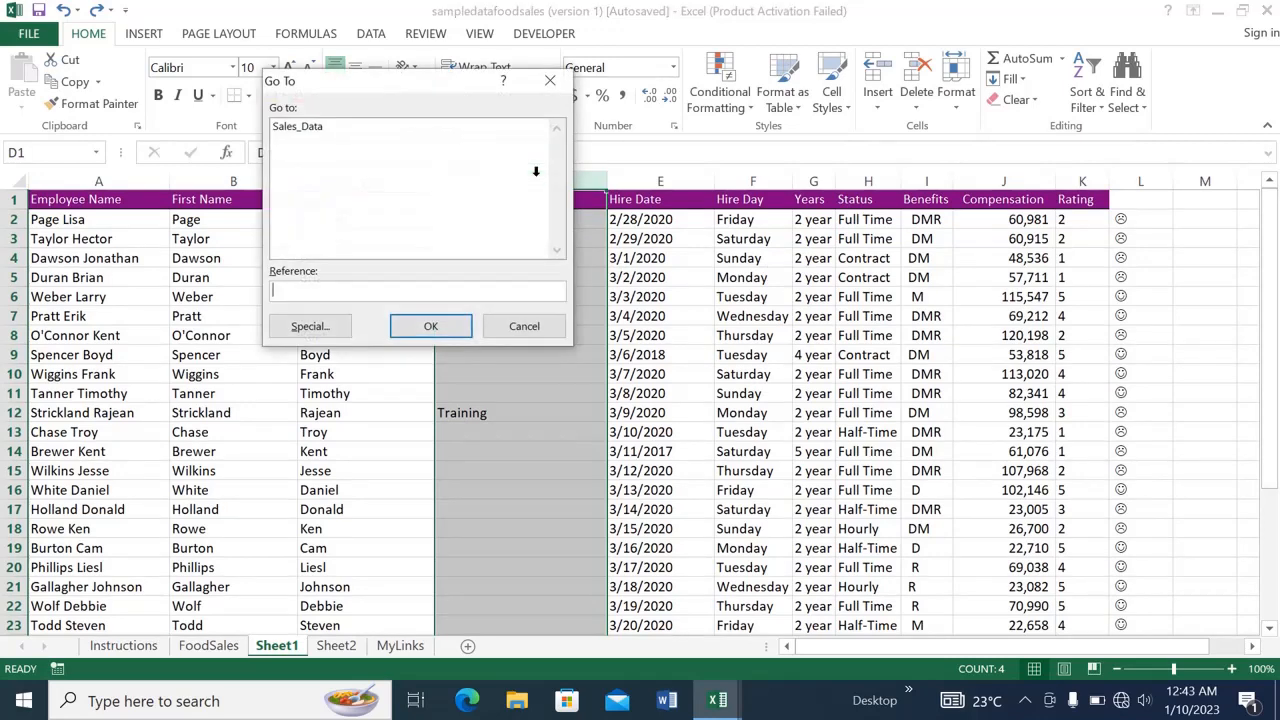
{"action": "left_click", "coordinate": [315, 334]}
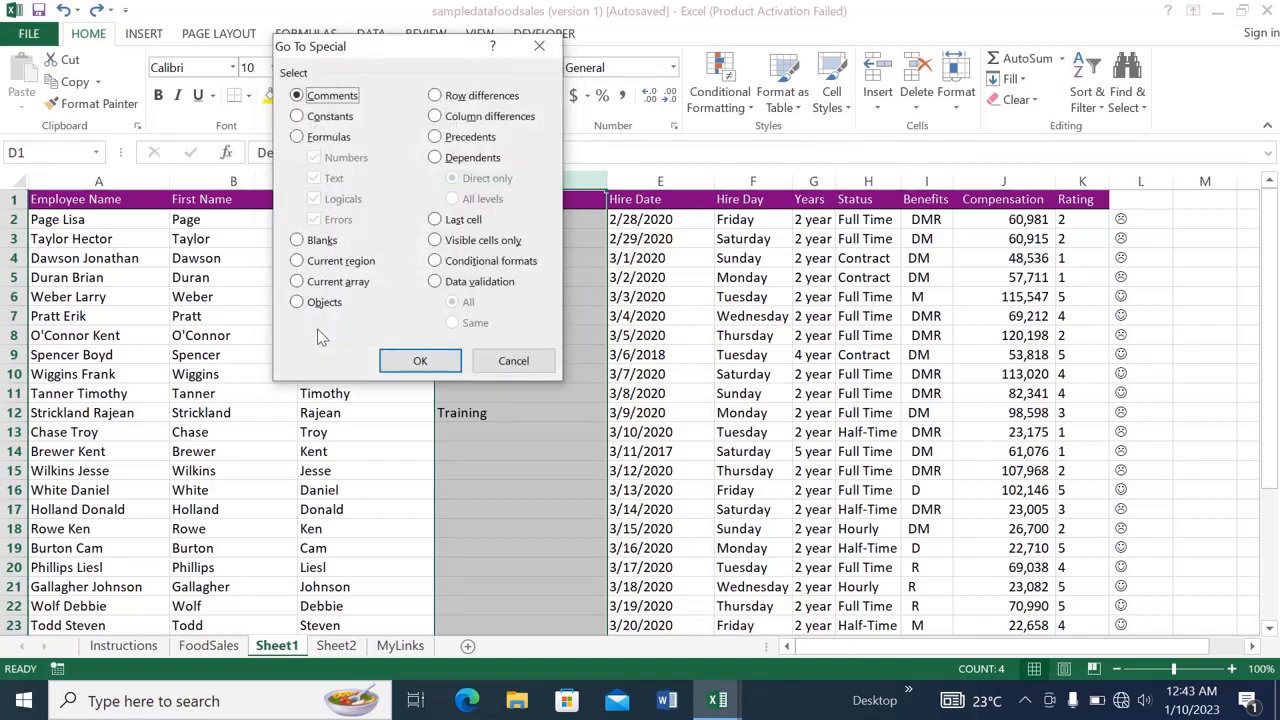
{"action": "left_click", "coordinate": [298, 242]}
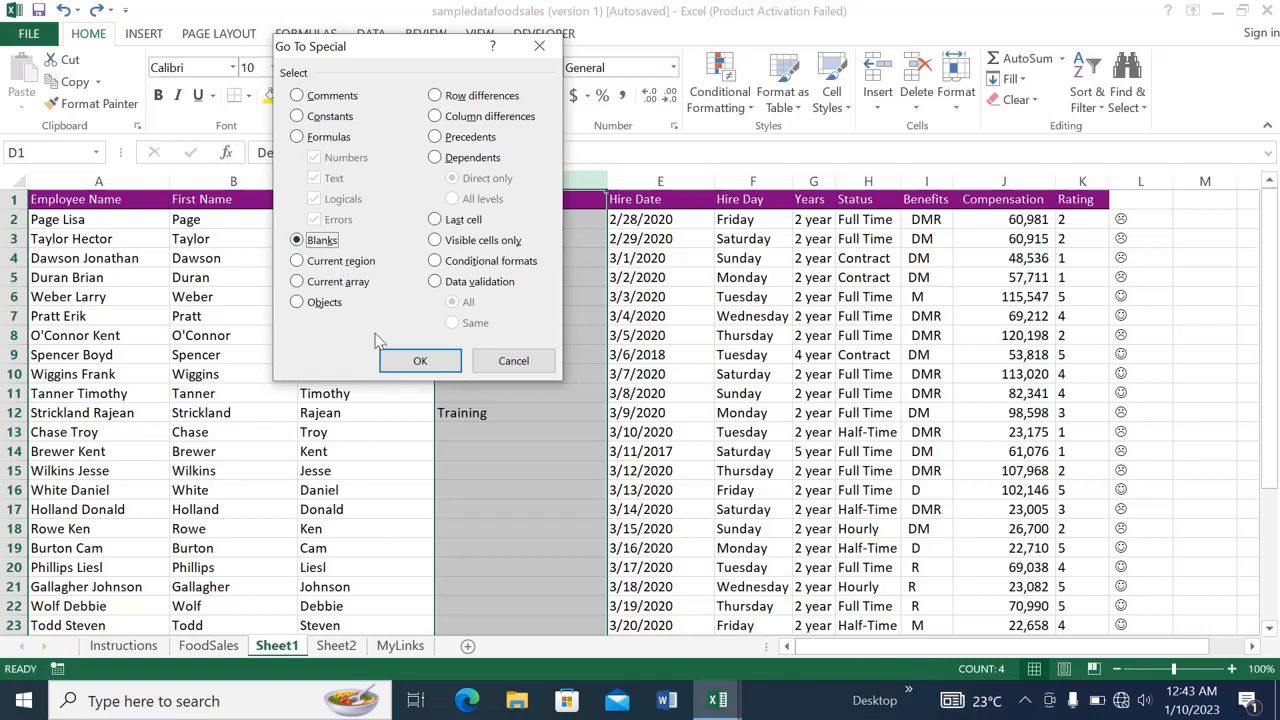
{"action": "left_click", "coordinate": [390, 361]}
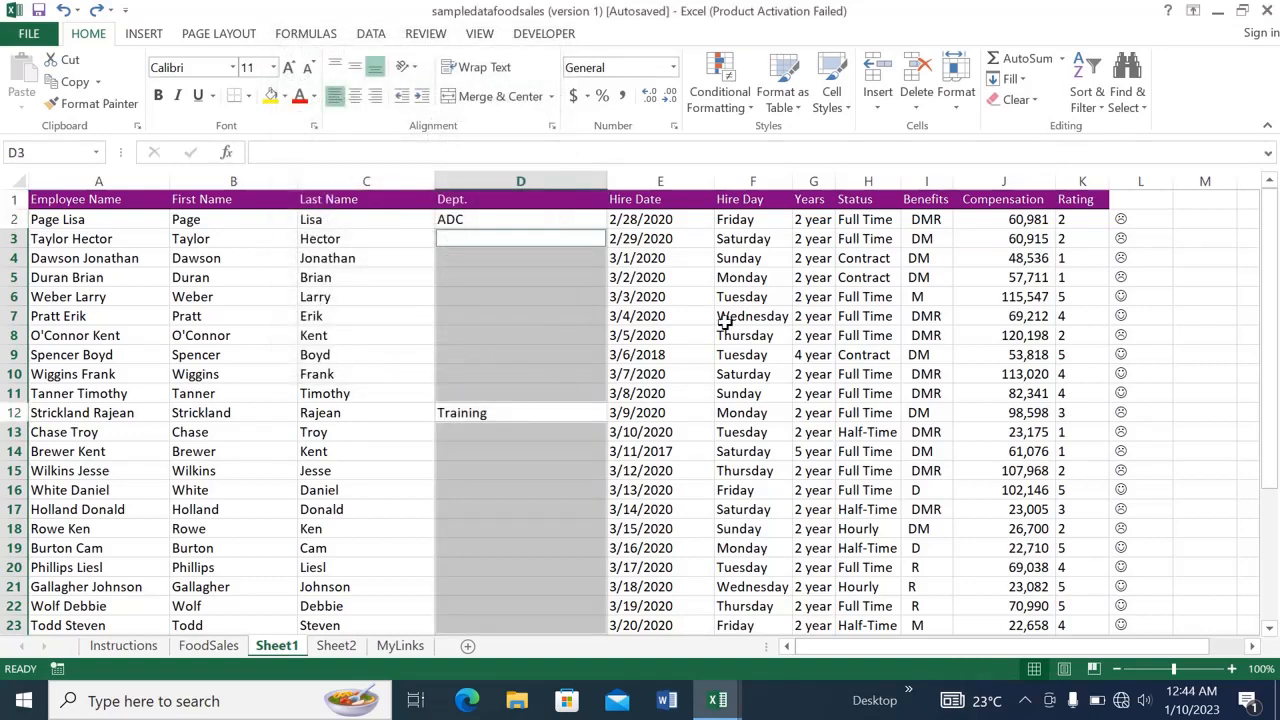
Fill all selected blank Dept. cells at once with the department above, using the relative formula =D2.
{"action": "left_click_drag", "start_coordinate": [1260, 267], "coordinate": [1265, 298]}
{"action": "type", "text": "="}
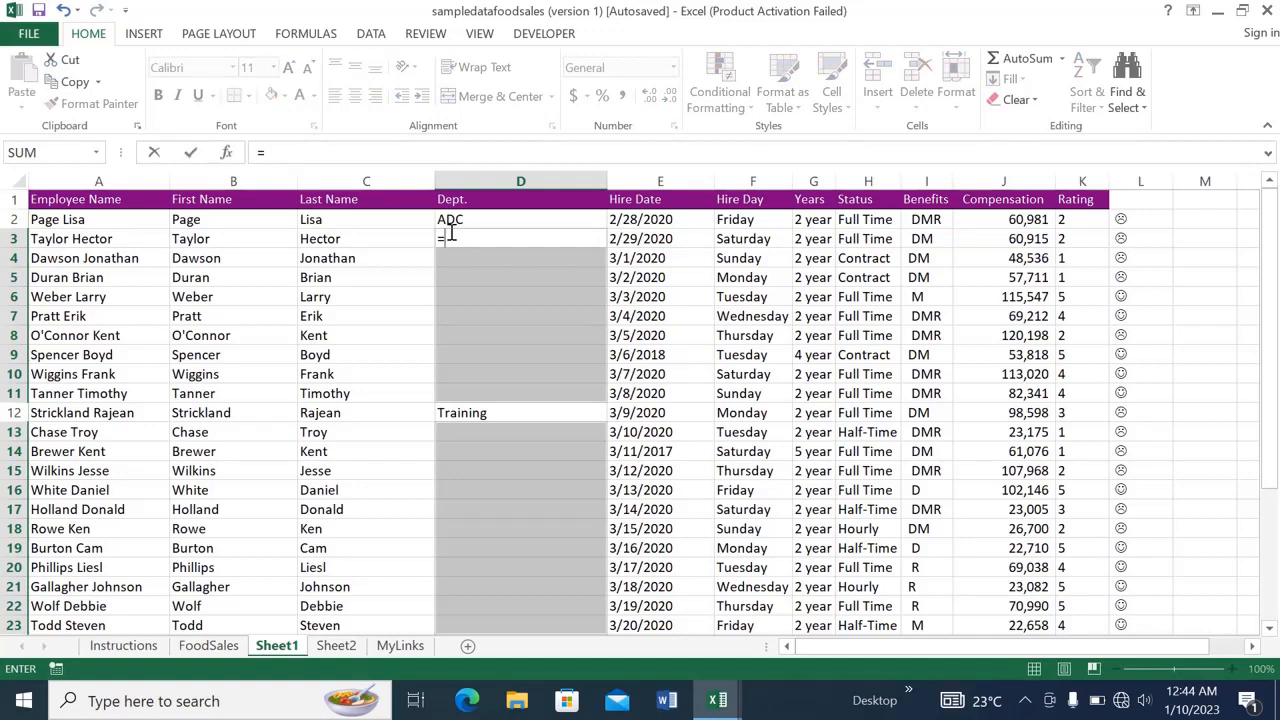
{"action": "left_click", "coordinate": [472, 219]}
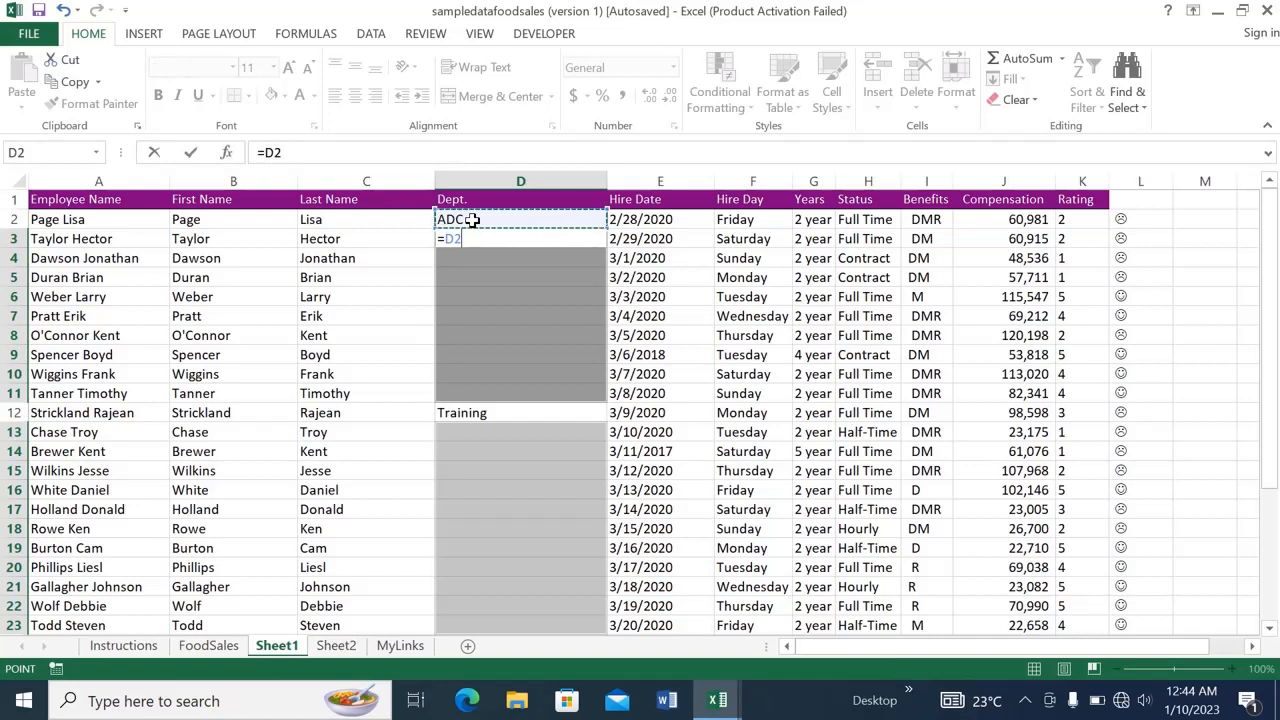
{"action": "key", "text": "ctrl+Return"}
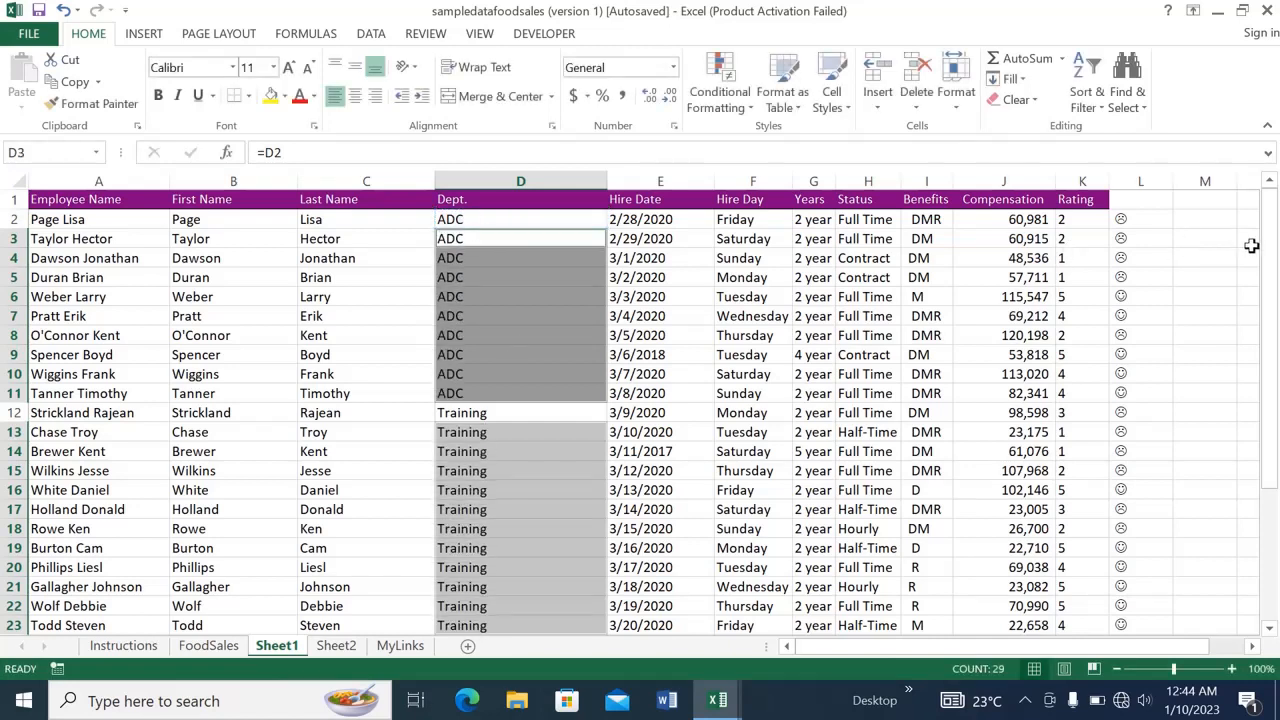
{"action": "left_click_drag", "start_coordinate": [1268, 255], "coordinate": [1270, 414]}
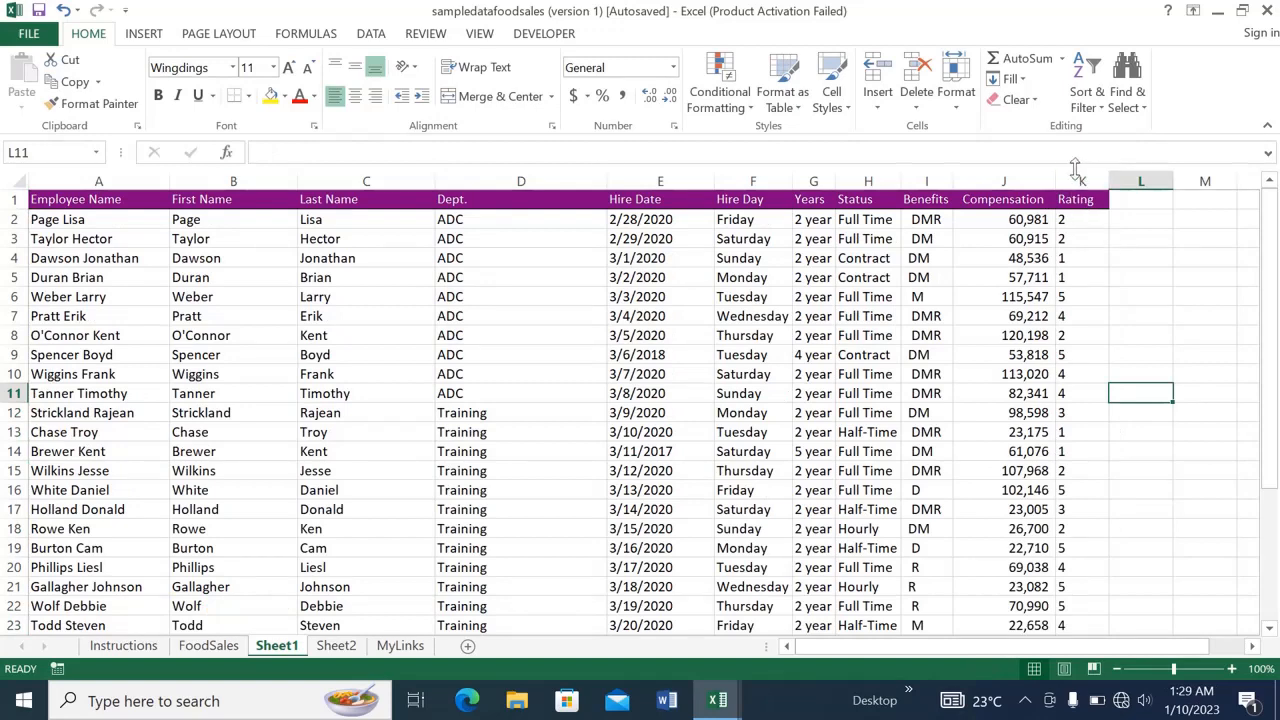
Apply the green-yellow-red color scale conditional format to the whole Rating column.
{"action": "left_click", "coordinate": [1074, 176]}
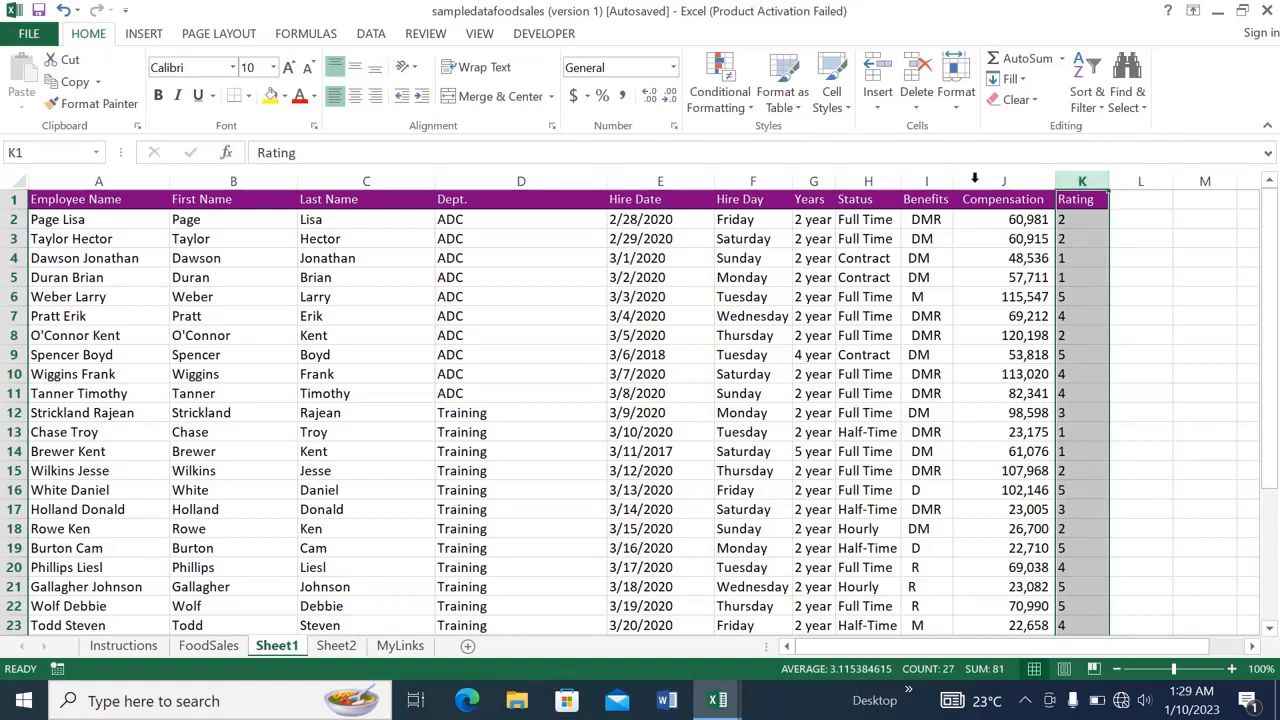
{"action": "left_click", "coordinate": [738, 118]}
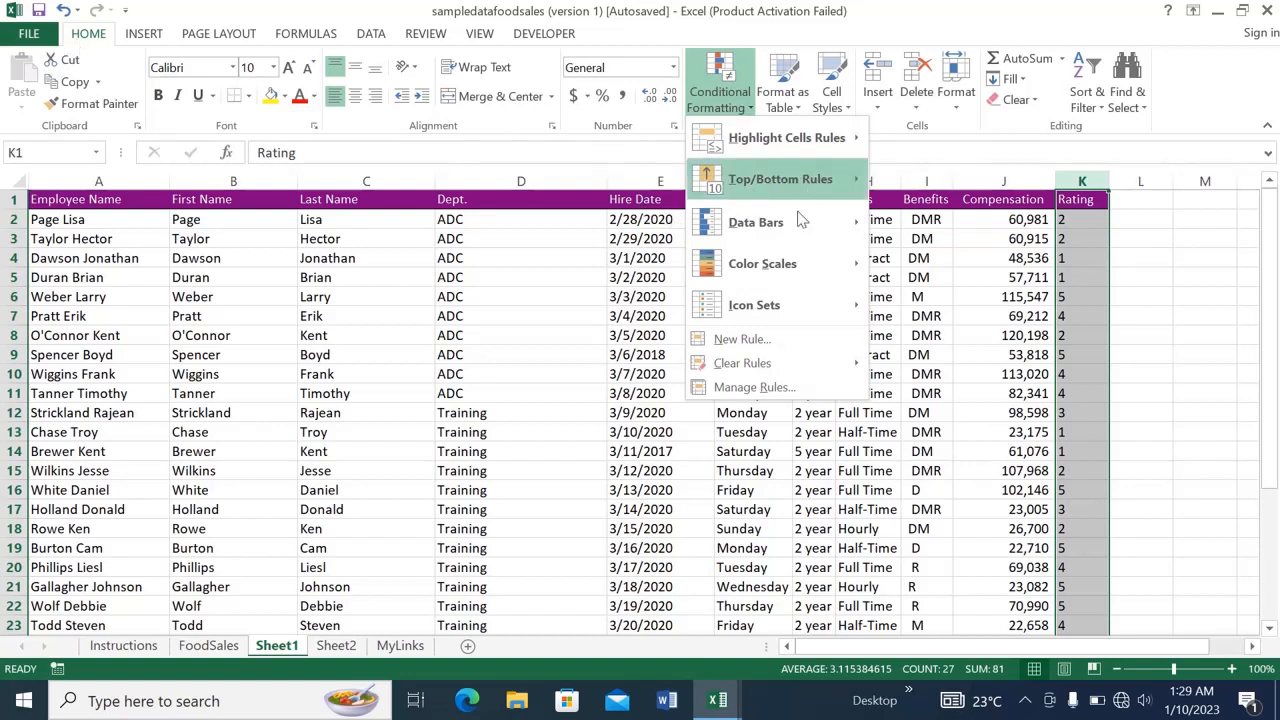
{"action": "mouse_move", "coordinate": [780, 283]}
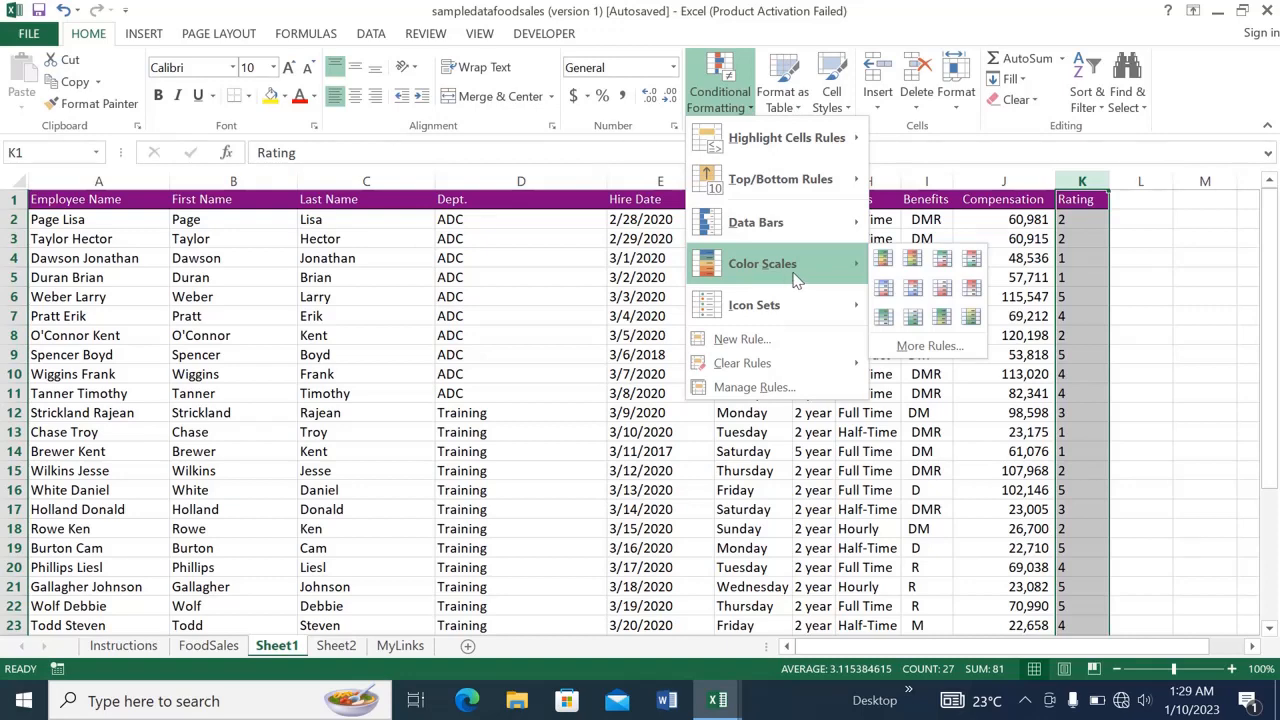
{"action": "left_click", "coordinate": [884, 261]}
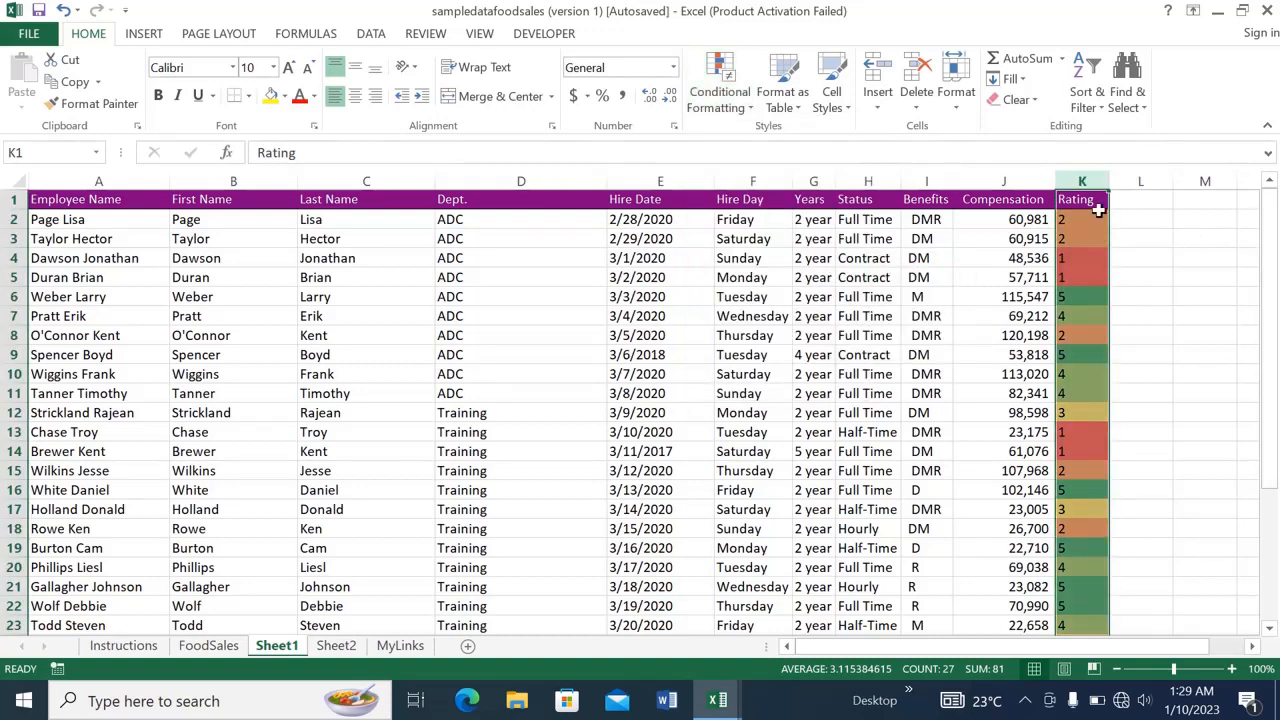
Edit the Rating column's graded color scale rule and change its format style to 2-Color Scale.
{"action": "left_click", "coordinate": [740, 110]}
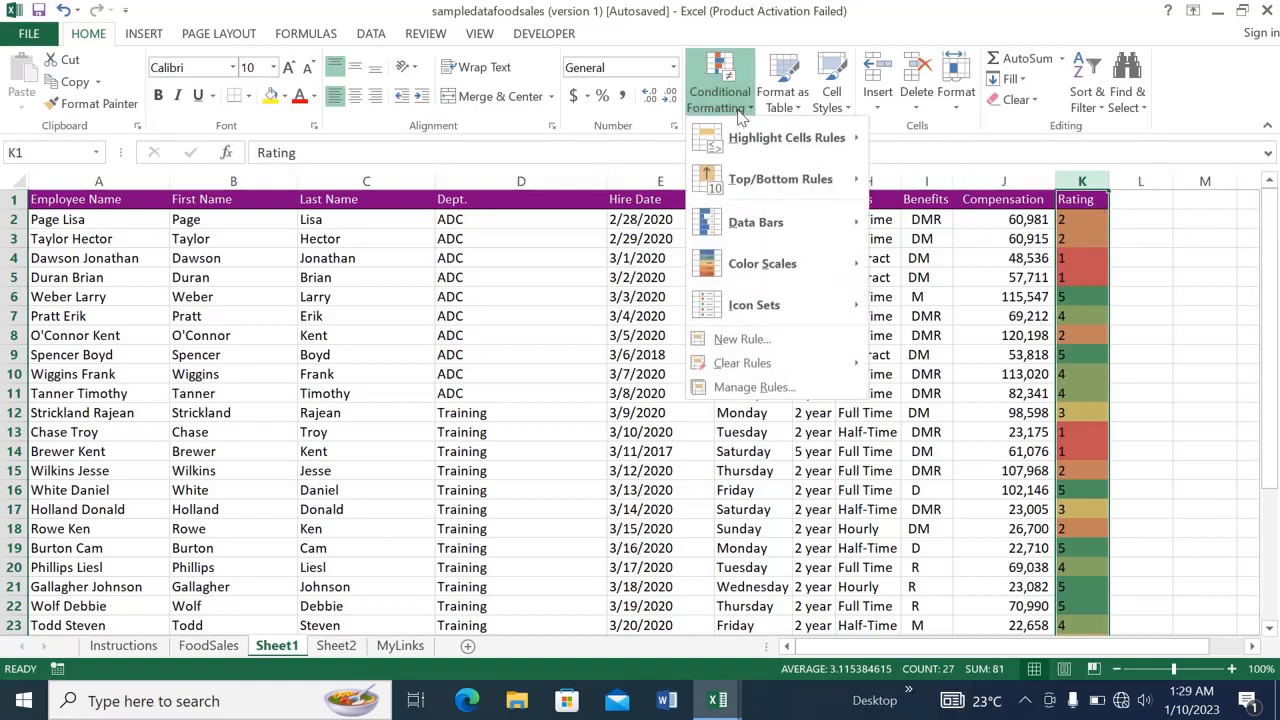
{"action": "left_click", "coordinate": [755, 388]}
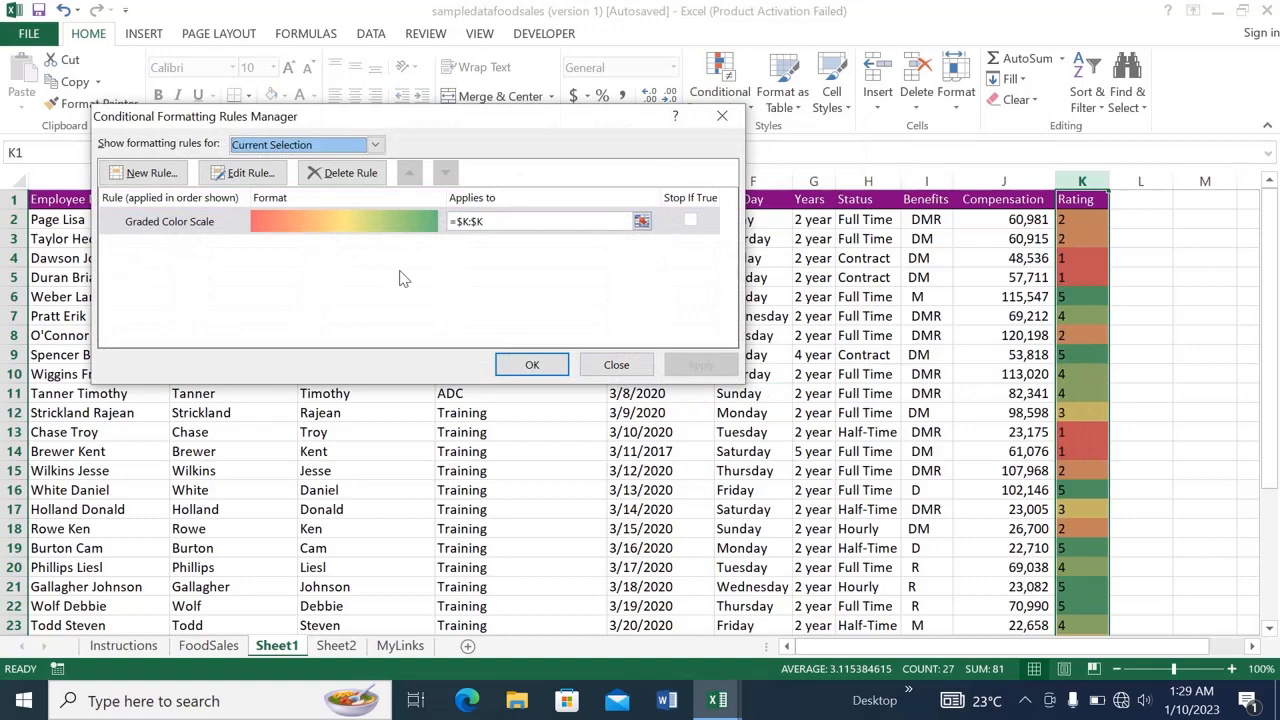
{"action": "left_click", "coordinate": [256, 225]}
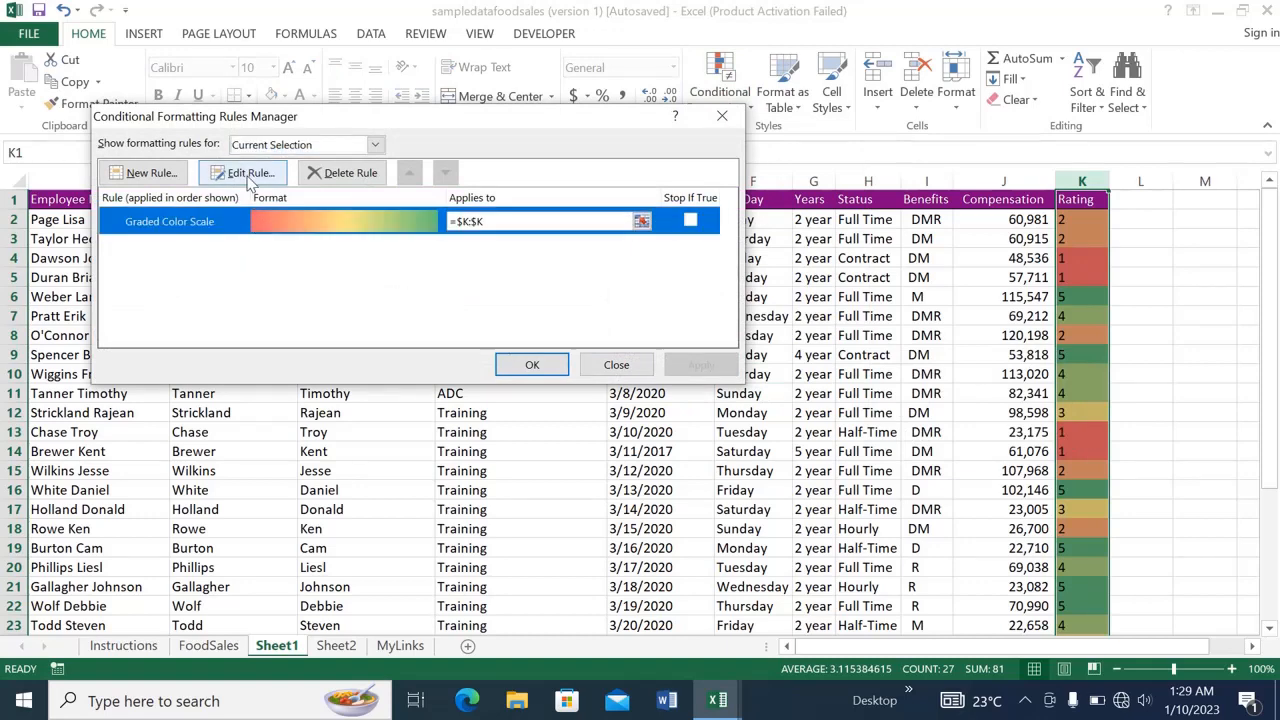
{"action": "left_click", "coordinate": [250, 172]}
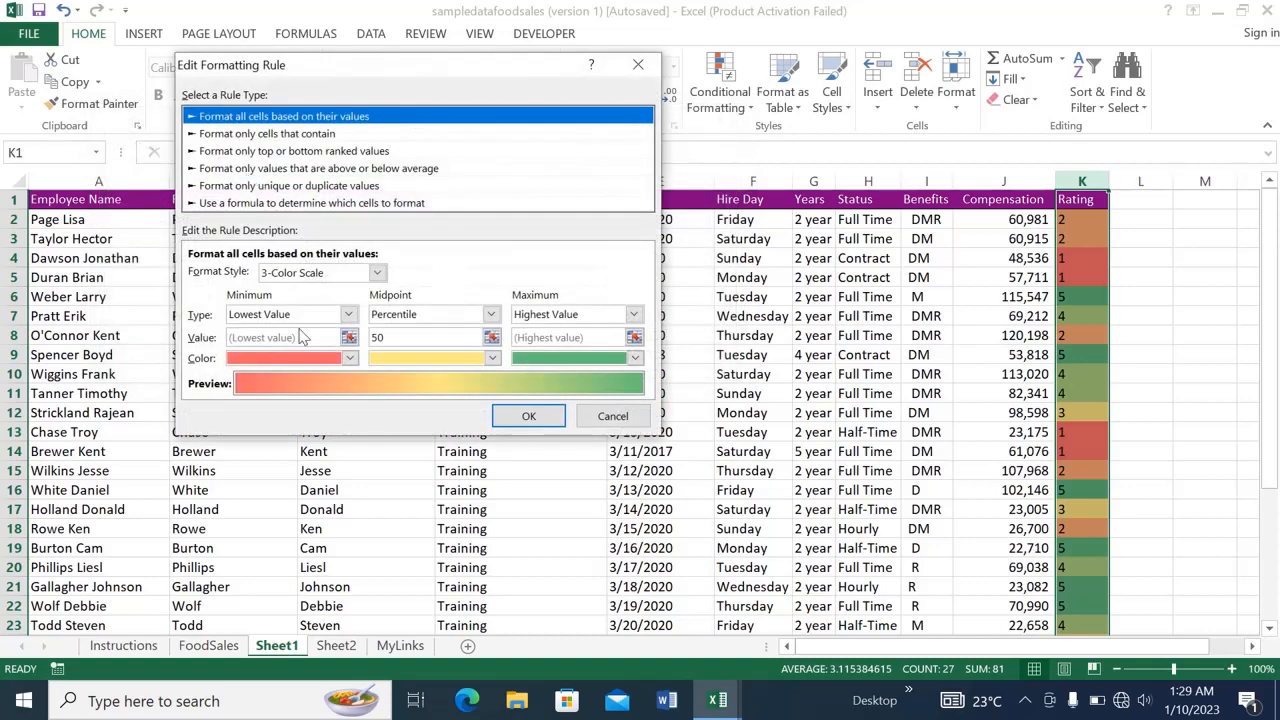
{"action": "left_click", "coordinate": [378, 274]}
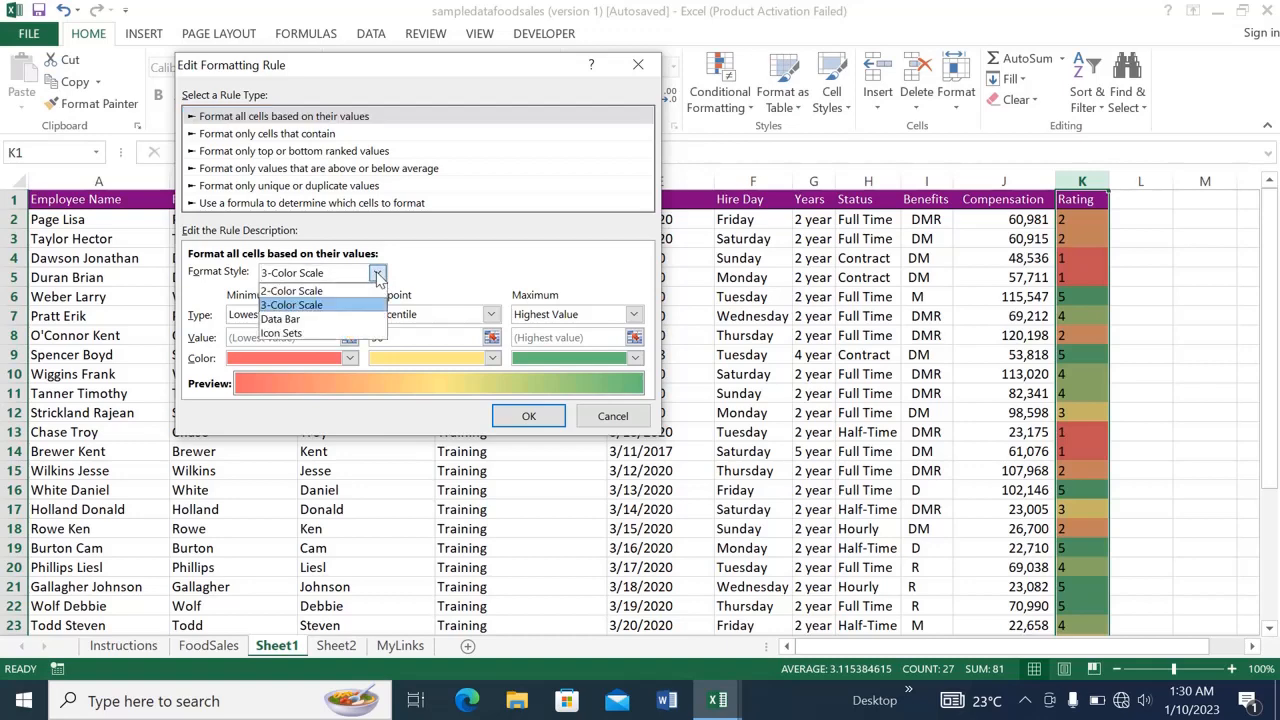
{"action": "left_click", "coordinate": [297, 291]}
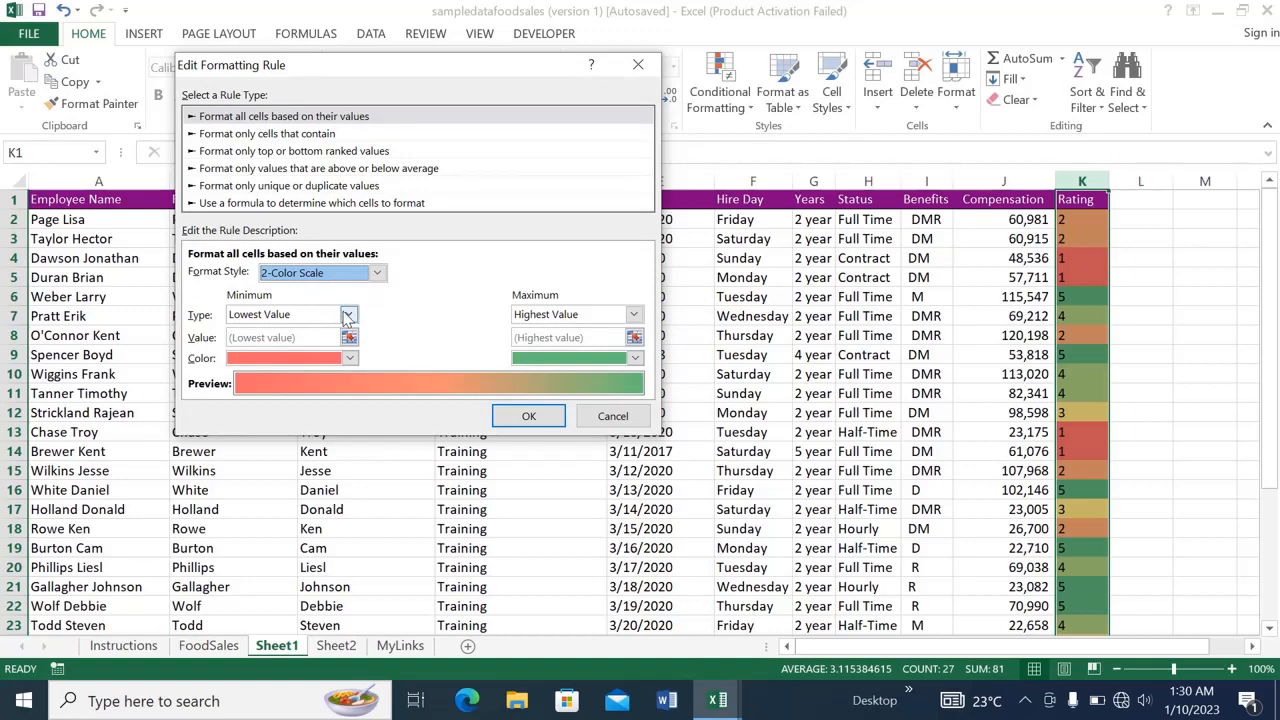
Set the color scale's minimum to type Number with value 3 and its maximum to type Number with value 4.
{"action": "left_click", "coordinate": [347, 315]}
{"action": "left_click", "coordinate": [288, 346]}
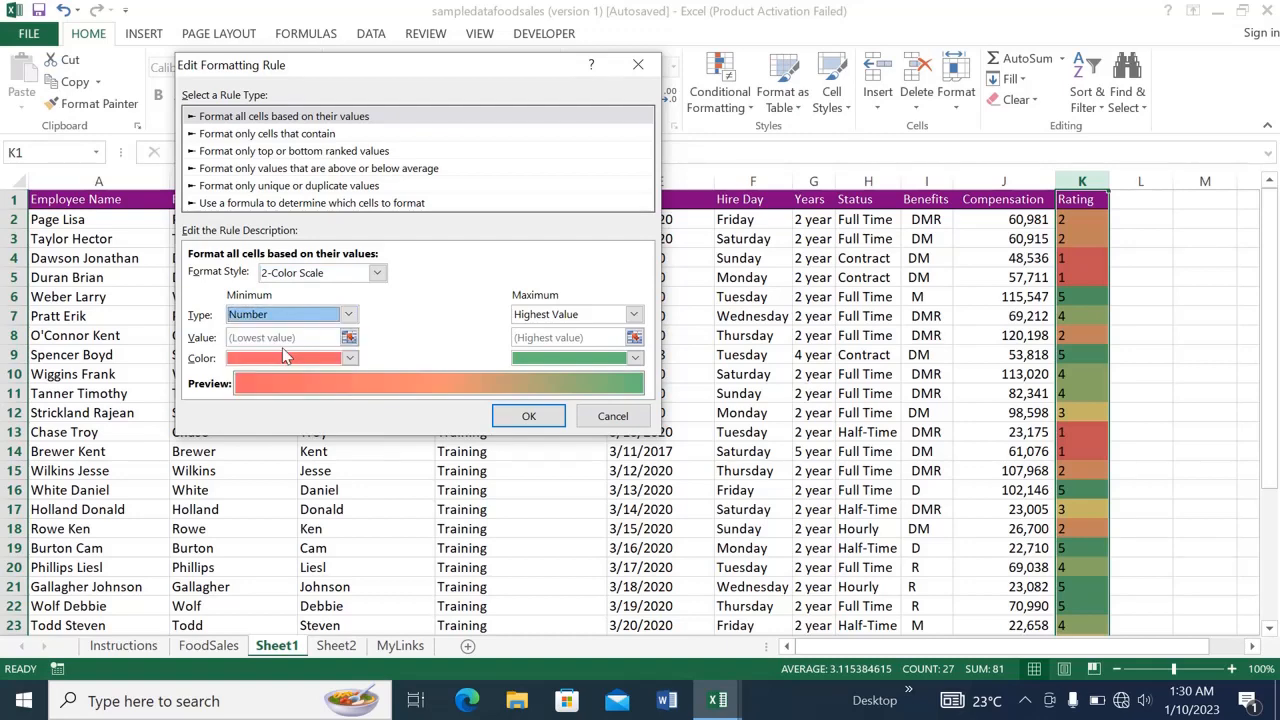
{"action": "left_click", "coordinate": [633, 314]}
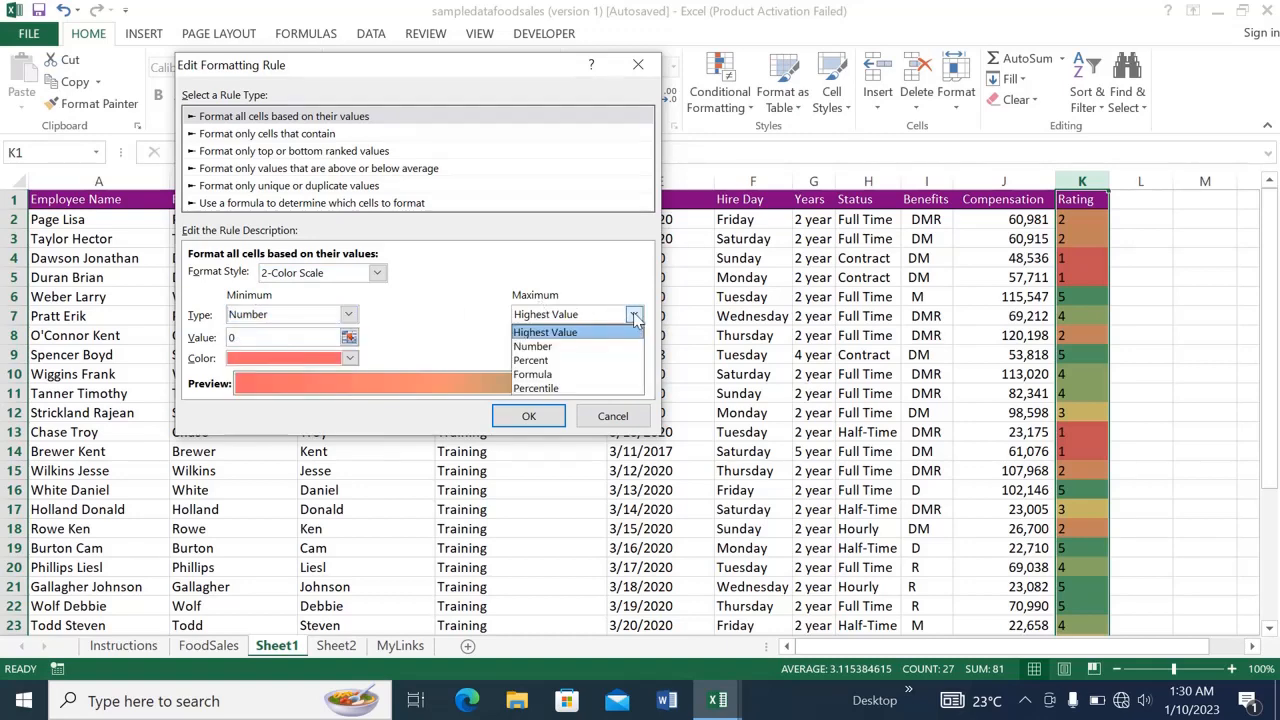
{"action": "left_click", "coordinate": [554, 346]}
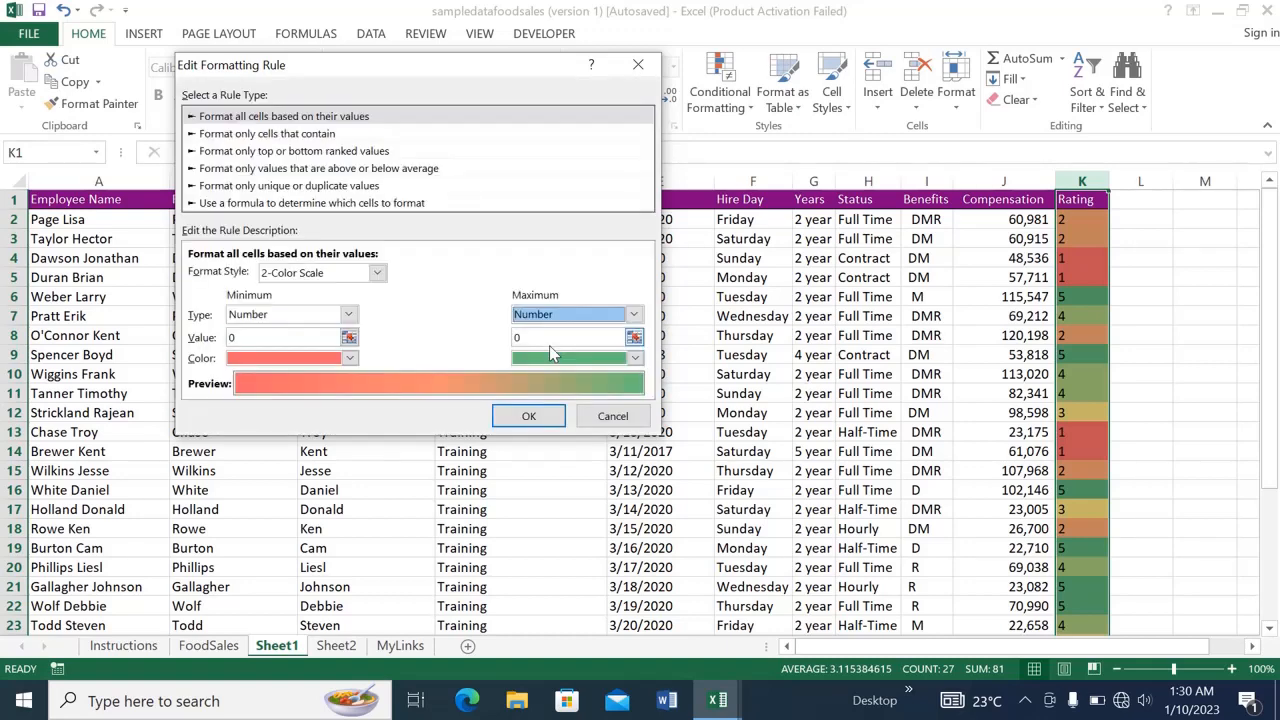
{"action": "left_click", "coordinate": [250, 337]}
{"action": "key", "text": "BackSpace"}
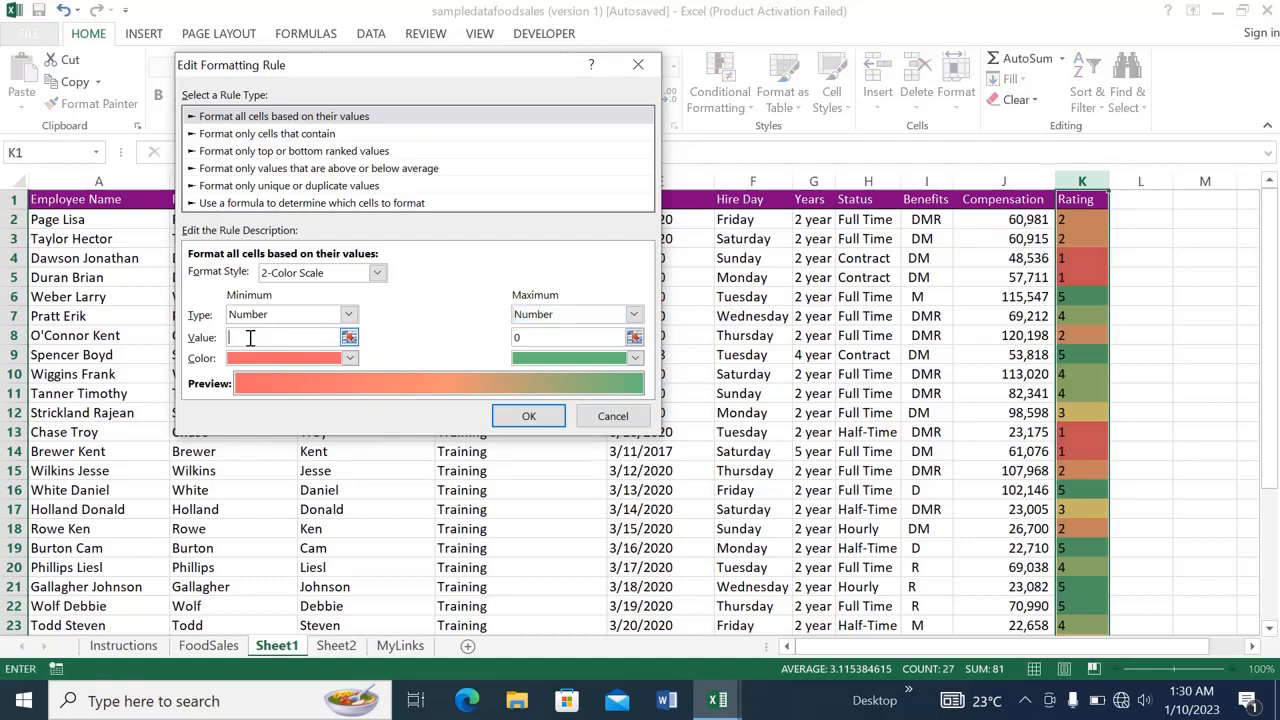
{"action": "type", "text": "3"}
{"action": "left_click", "coordinate": [563, 337]}
{"action": "key", "text": "BackSpace"}
{"action": "type", "text": "4"}
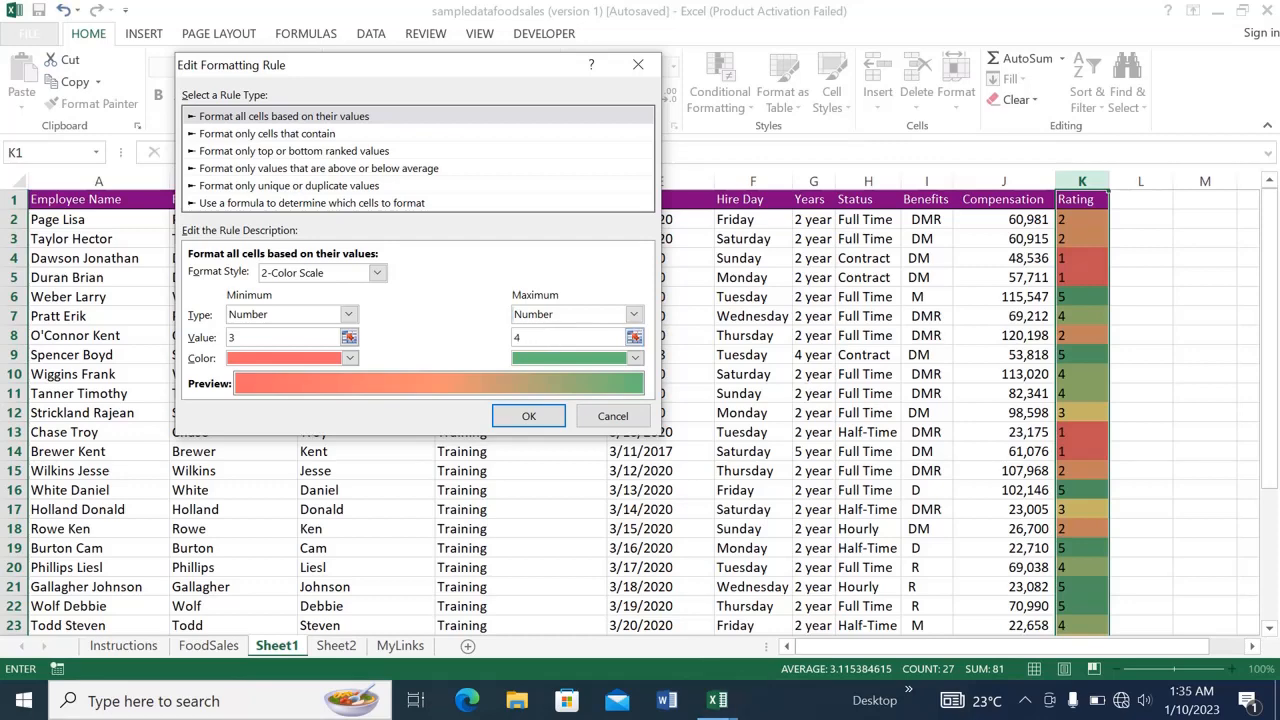
Set the color scale's minimum color to standard red and maximum color to standard green, and apply the edited rule to the Rating column.
{"action": "left_click", "coordinate": [350, 358]}
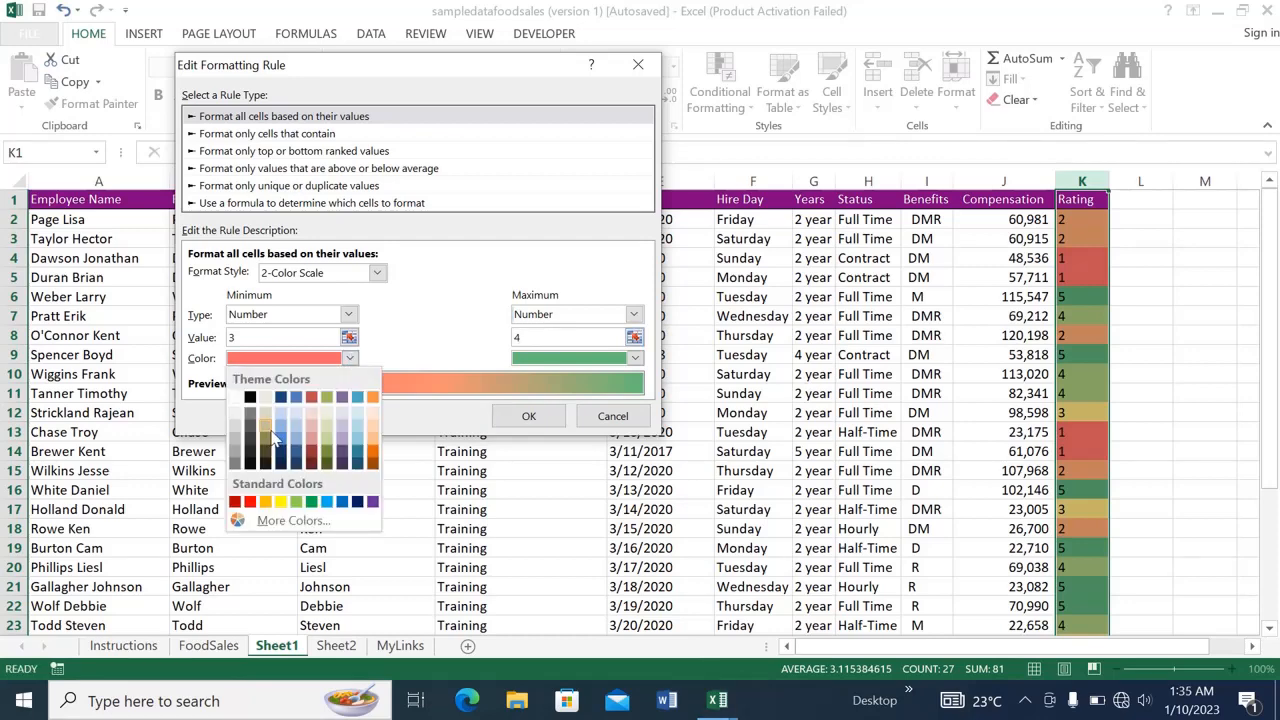
{"action": "left_click", "coordinate": [249, 501]}
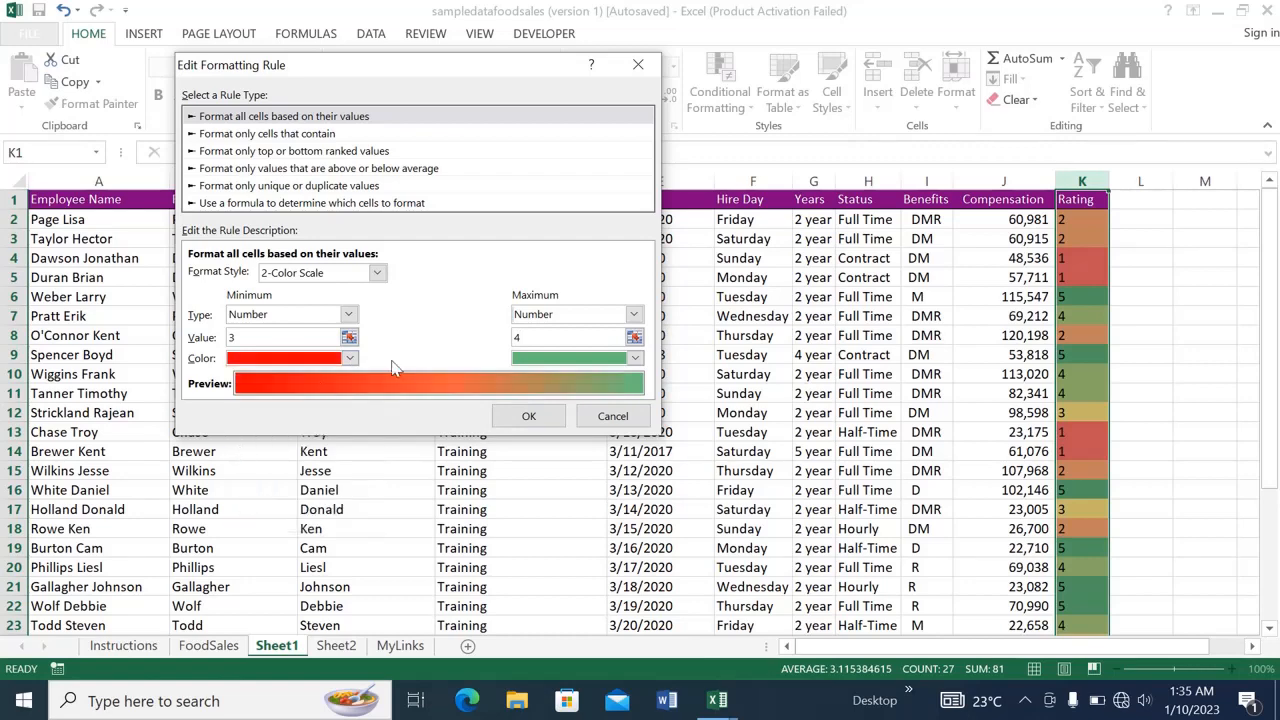
{"action": "left_click", "coordinate": [634, 361]}
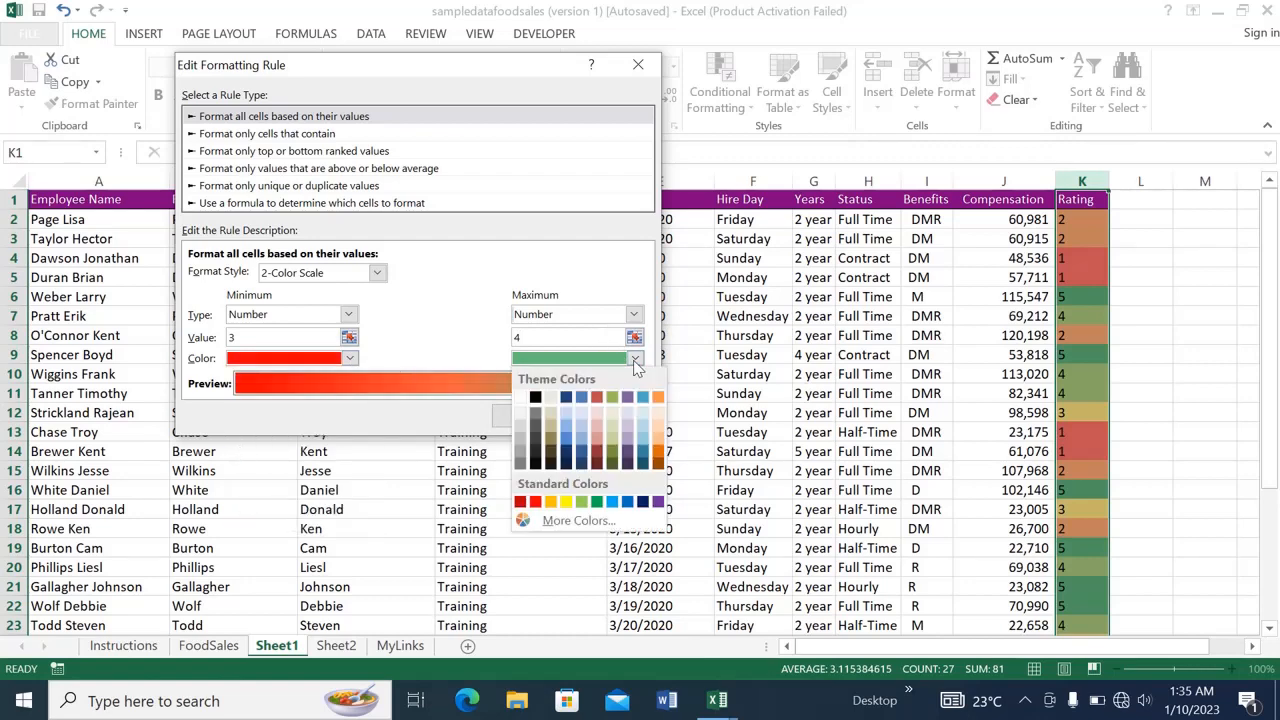
{"action": "left_click", "coordinate": [597, 502]}
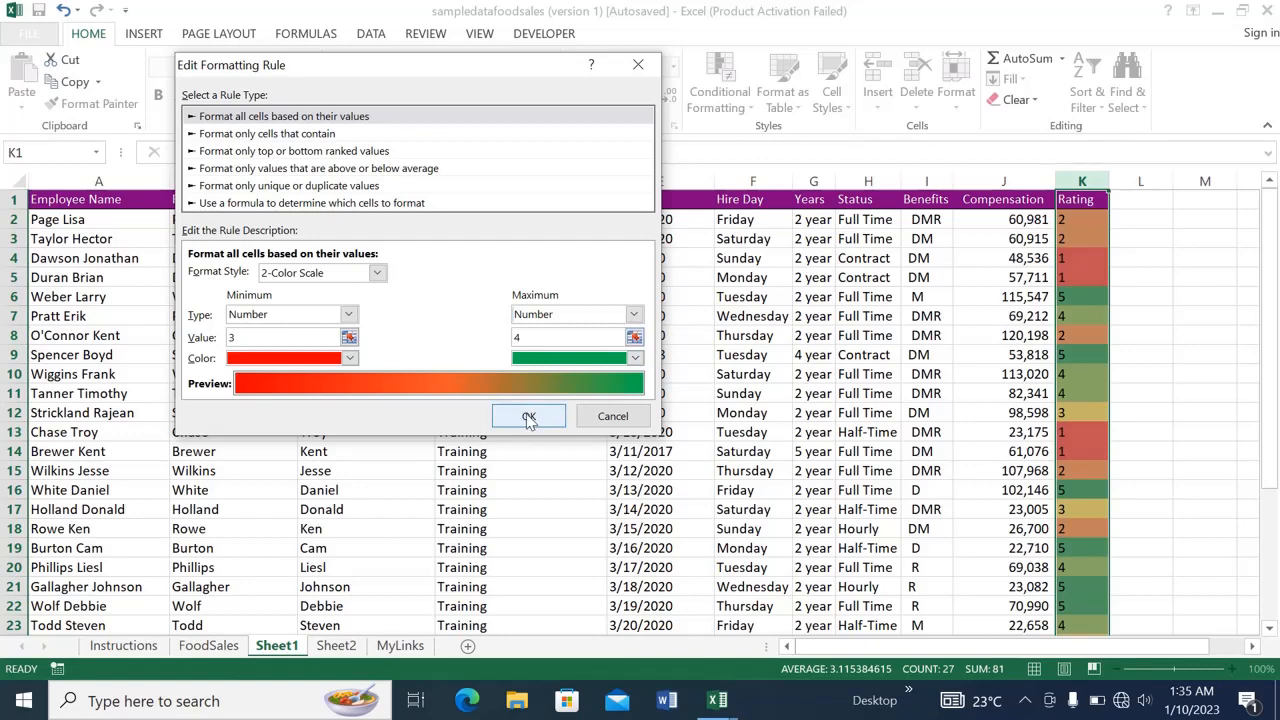
{"action": "left_click", "coordinate": [529, 418]}
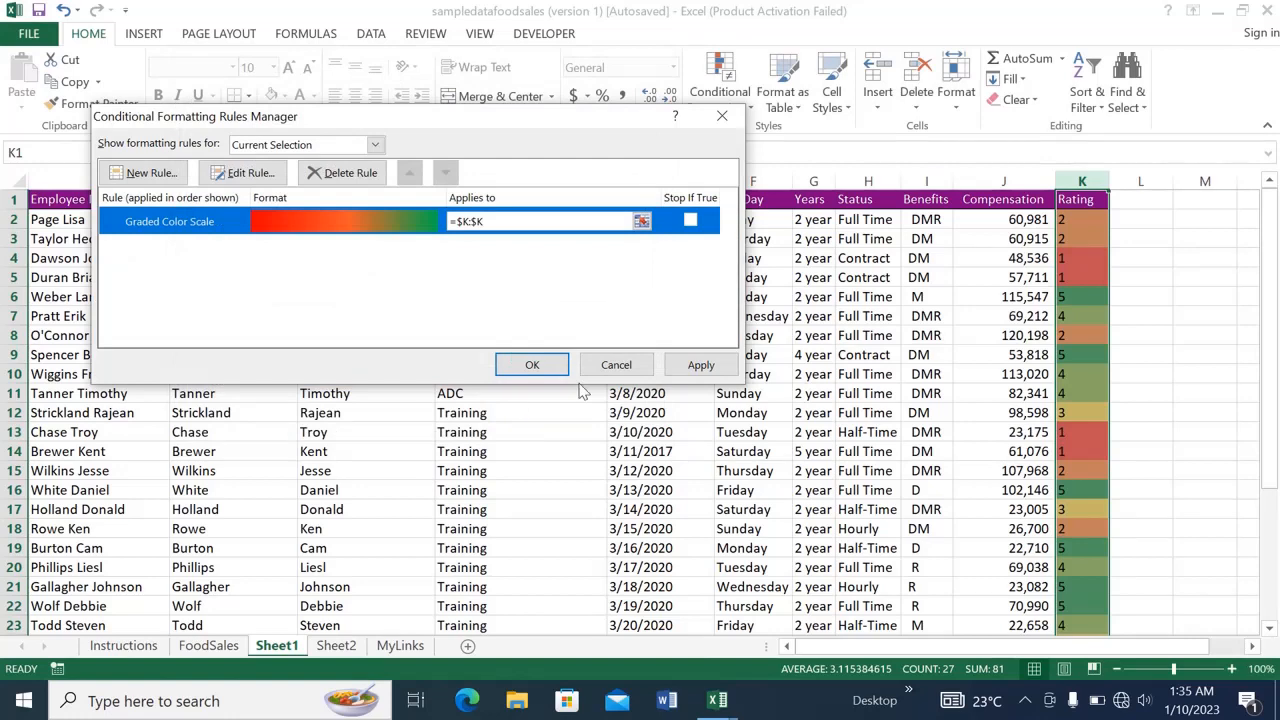
{"action": "left_click", "coordinate": [531, 365]}
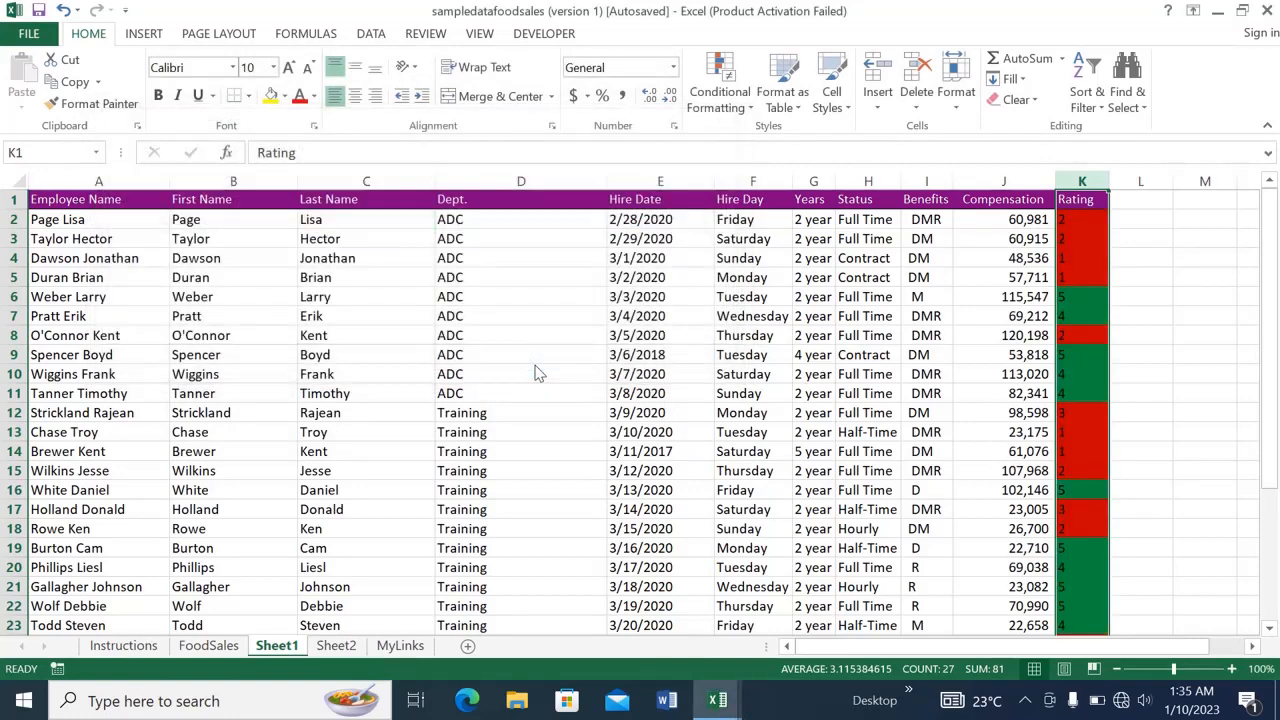
{"action": "left_click", "coordinate": [1157, 301]}
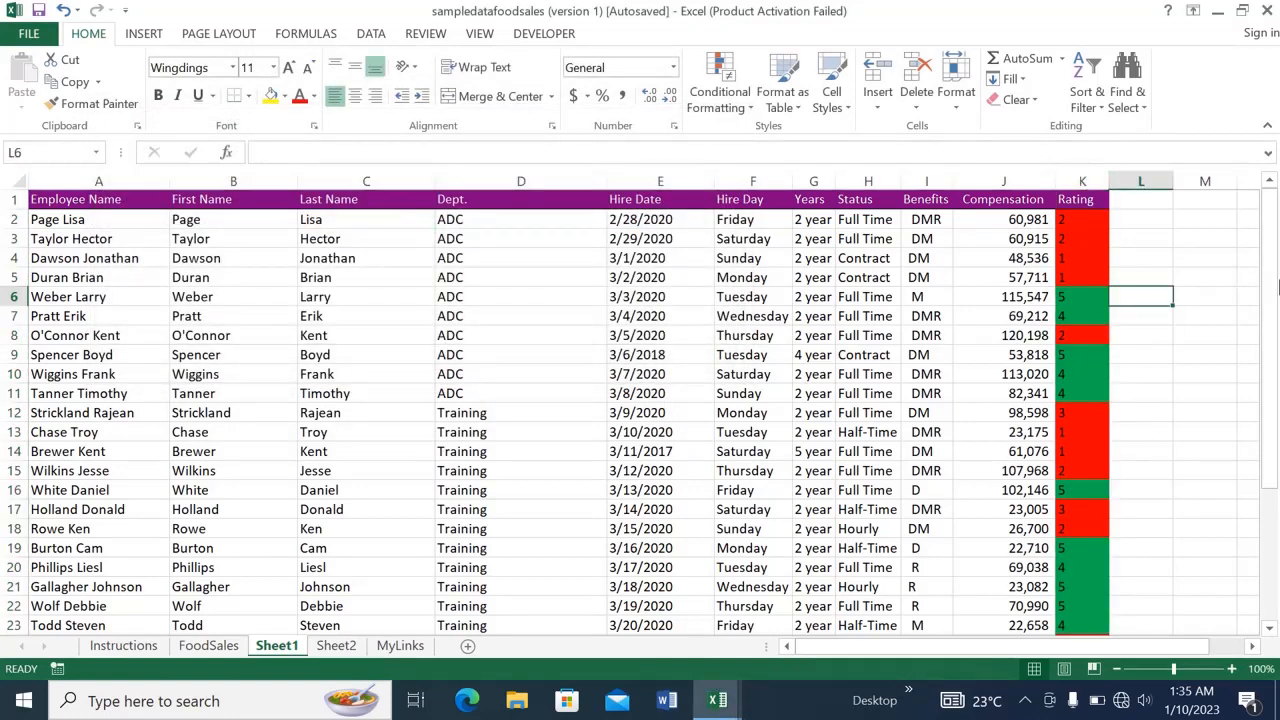
{"action": "left_click_drag", "start_coordinate": [1274, 282], "coordinate": [1274, 362]}
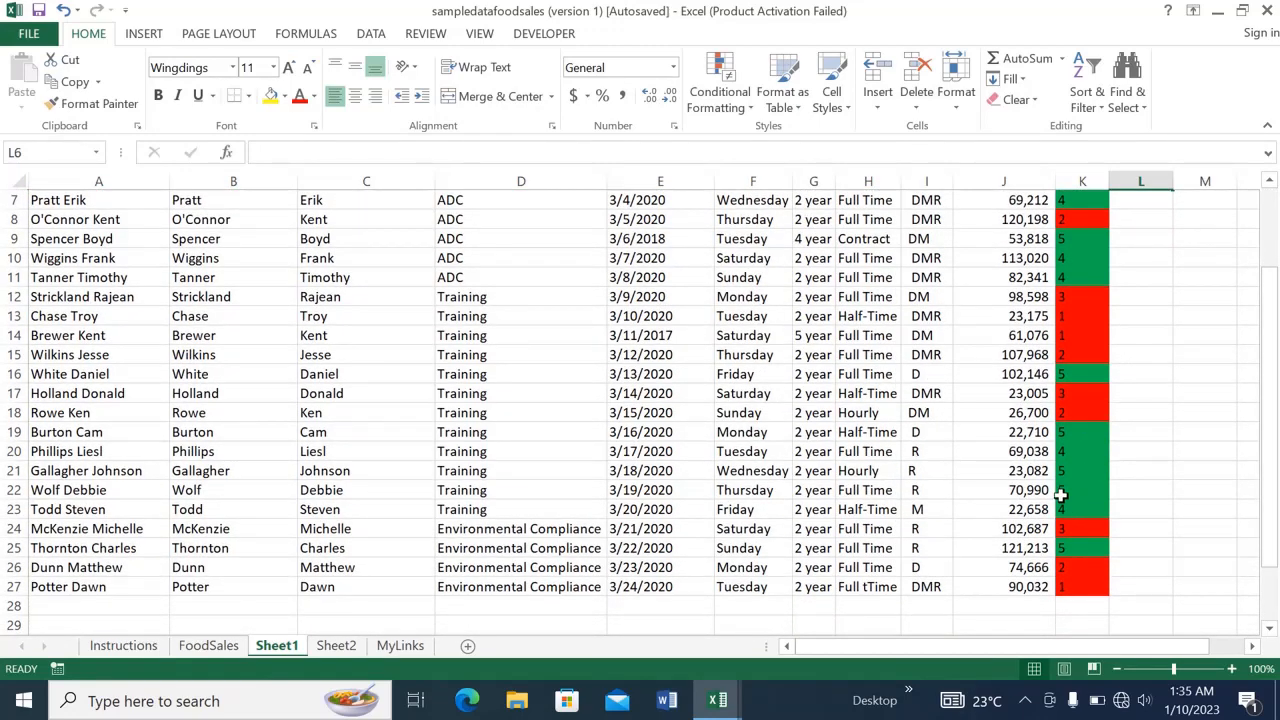
{"action": "left_click_drag", "start_coordinate": [1276, 438], "coordinate": [1276, 332]}
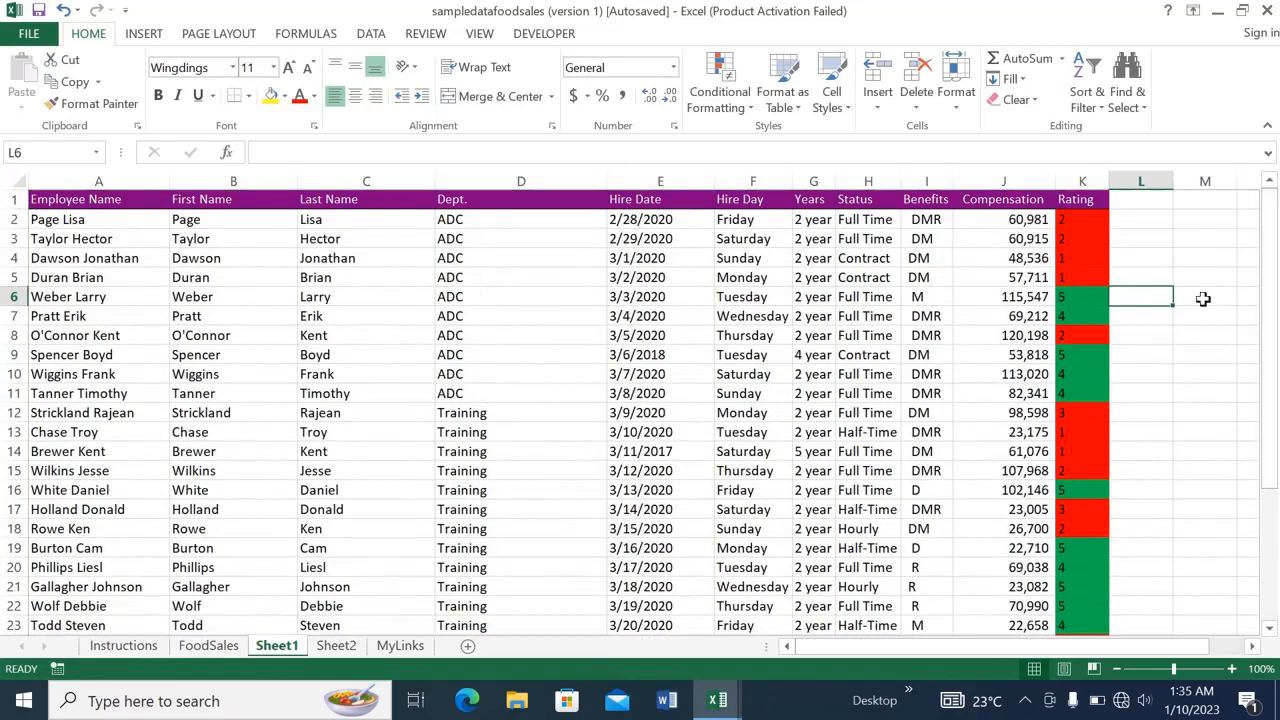
Delete the graded color scale conditional formatting rule from the Rating column.
{"action": "left_click", "coordinate": [1081, 178]}
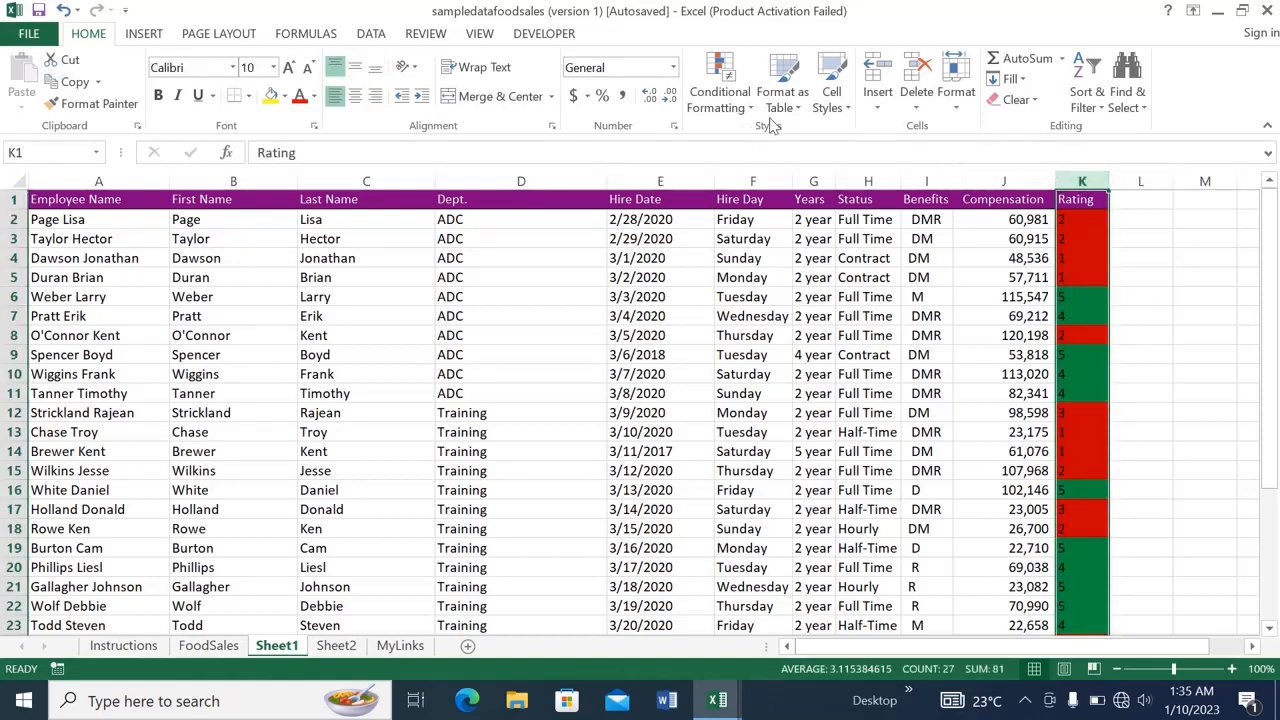
{"action": "left_click", "coordinate": [743, 110]}
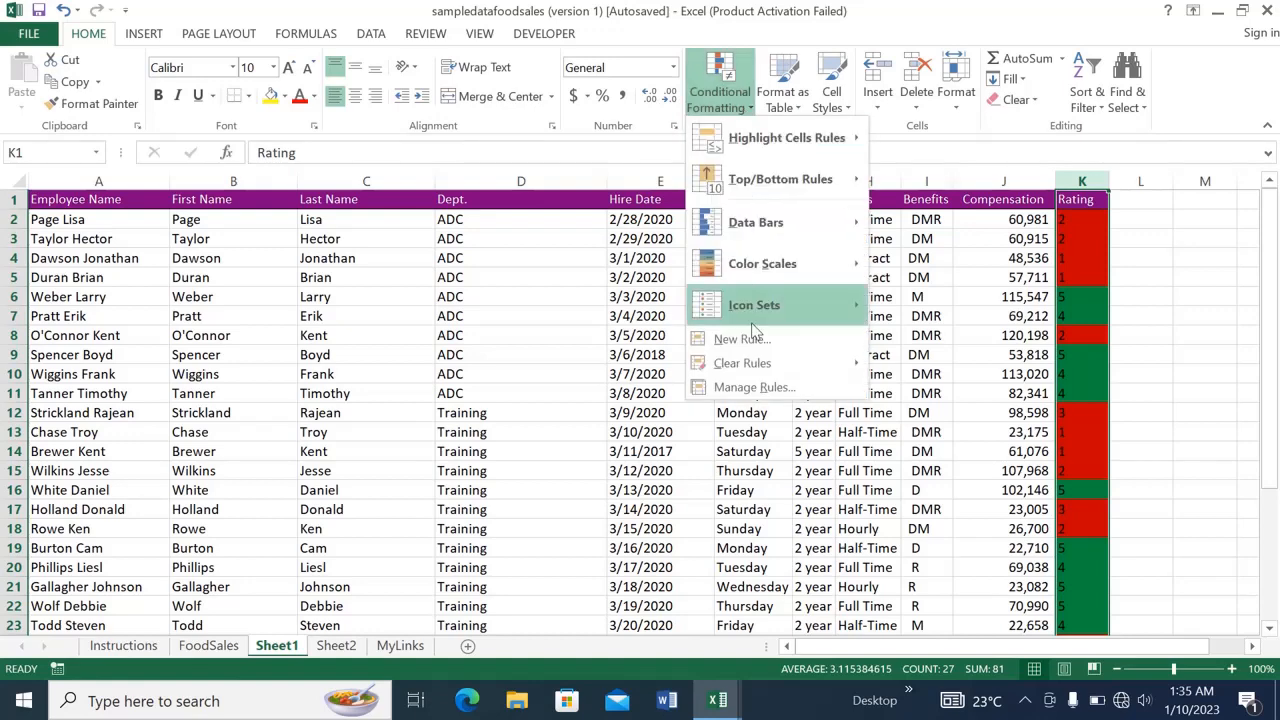
{"action": "left_click", "coordinate": [752, 387]}
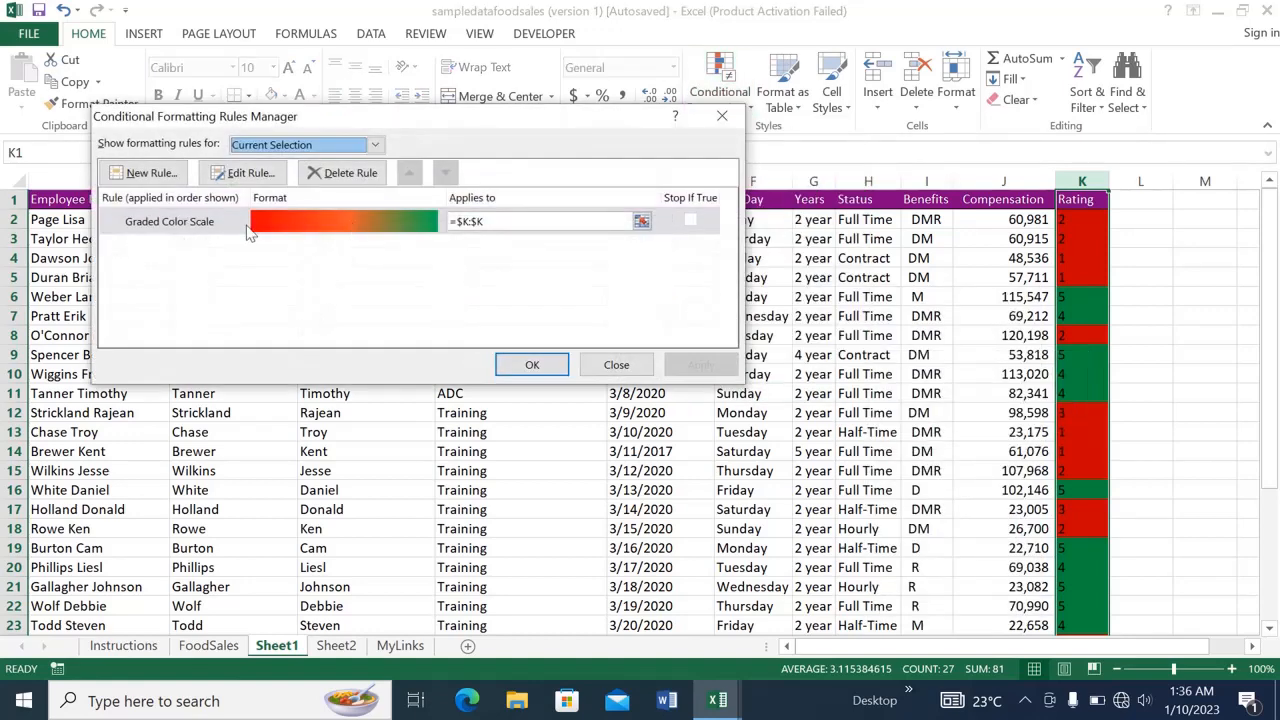
{"action": "left_click", "coordinate": [224, 225]}
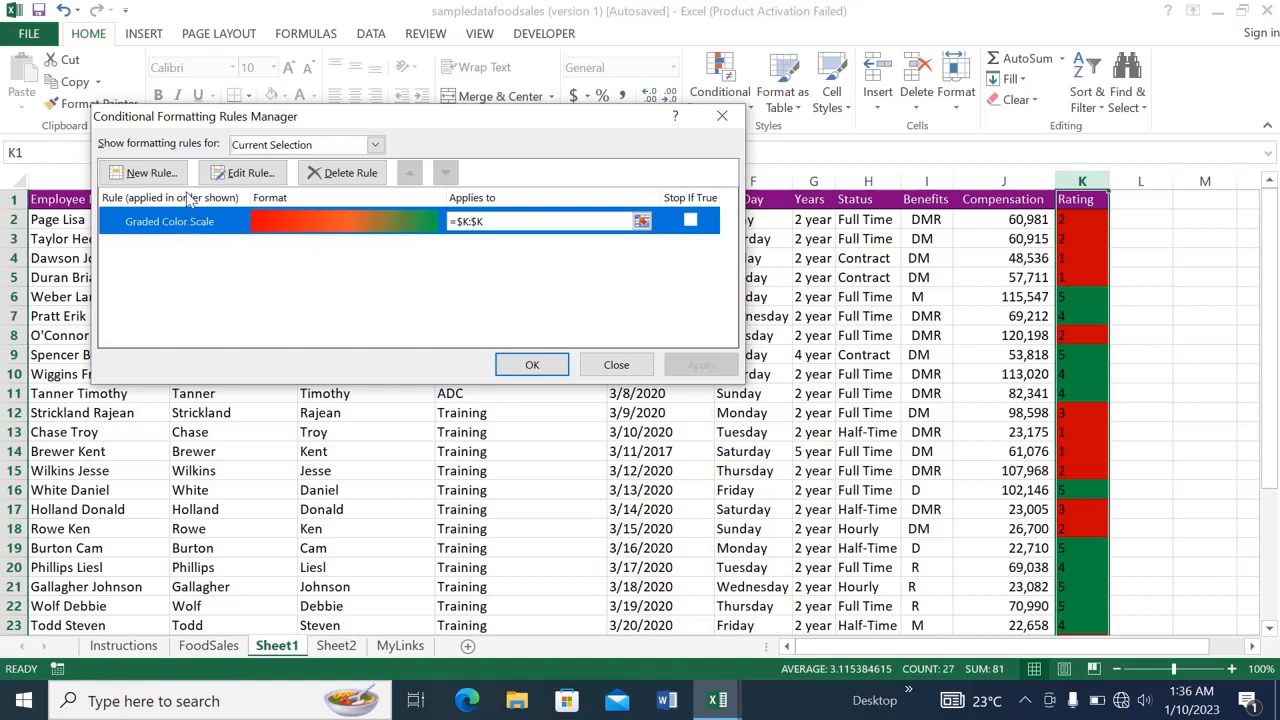
{"action": "left_click", "coordinate": [340, 174]}
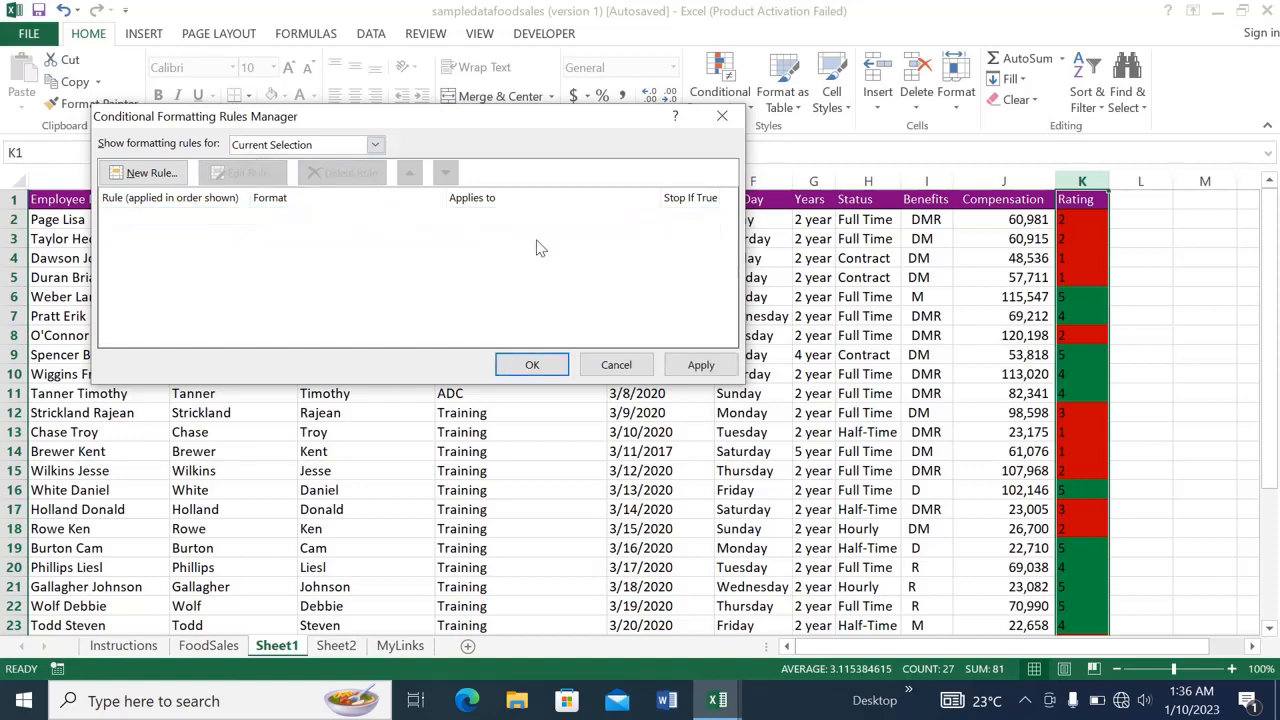
{"action": "left_click", "coordinate": [532, 366]}
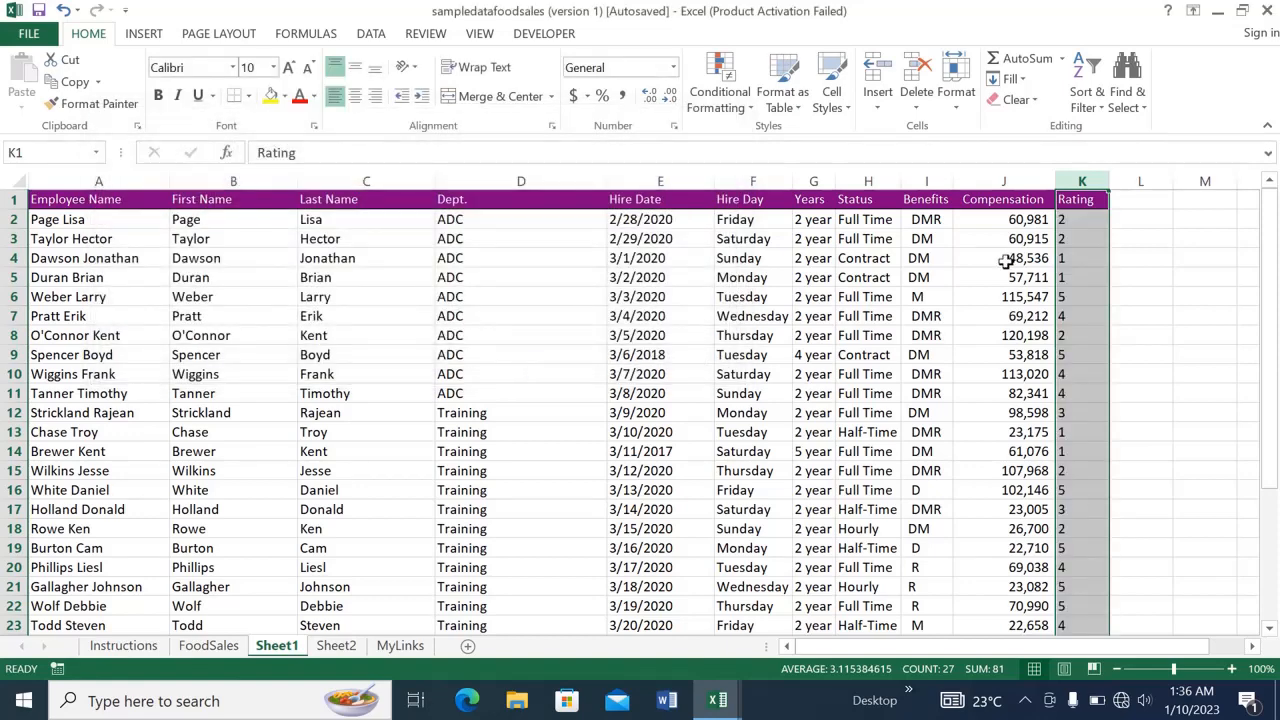
{"action": "left_click", "coordinate": [1155, 256]}
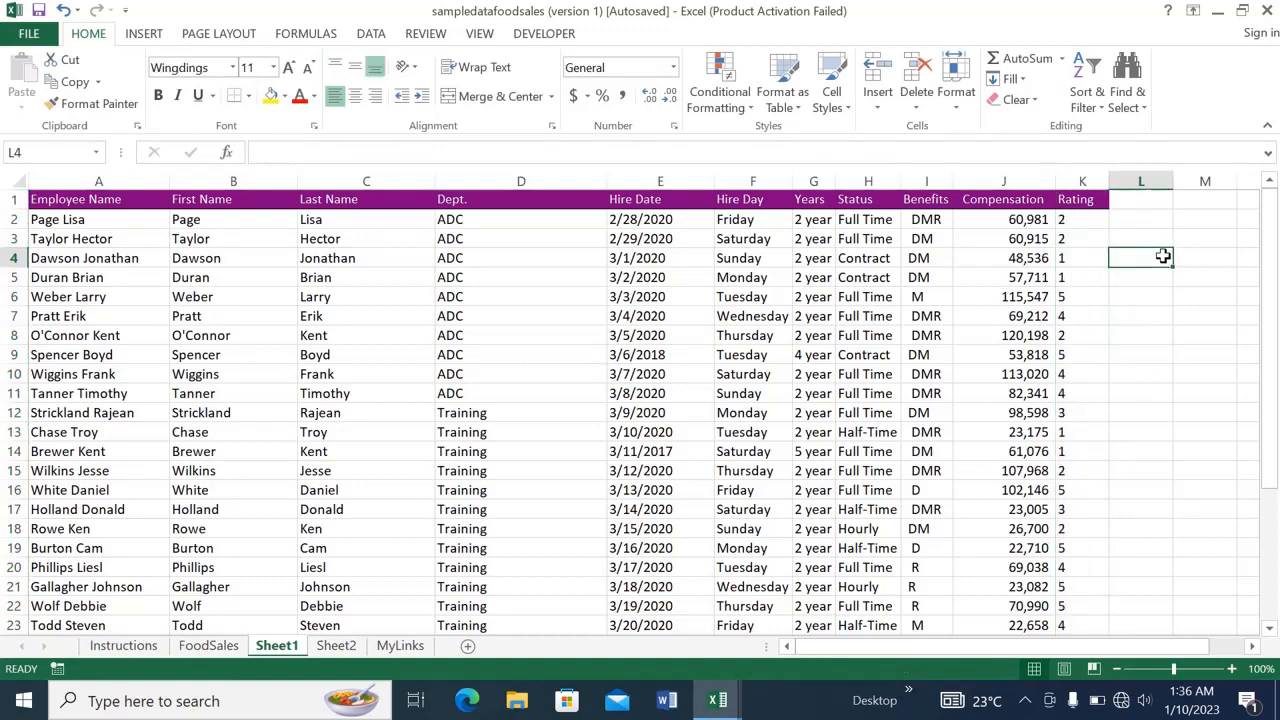
{"action": "left_click", "coordinate": [1117, 234]}
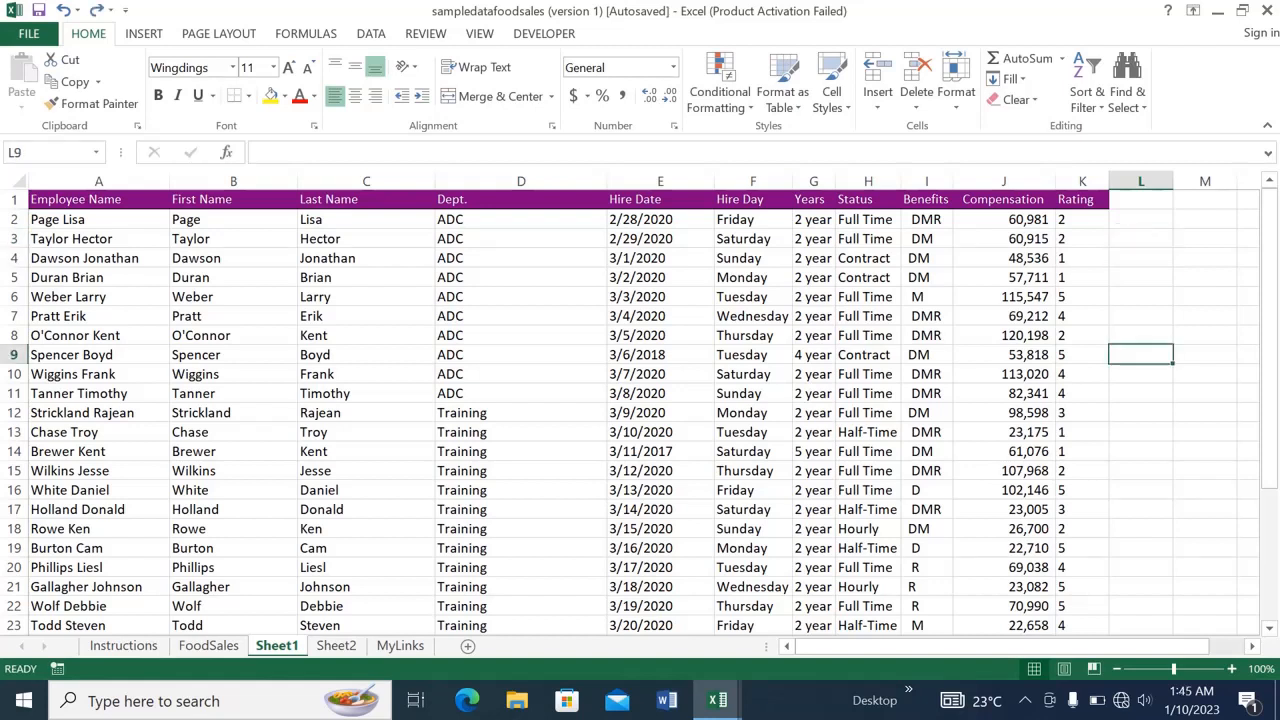
{"action": "left_click", "coordinate": [1163, 314]}
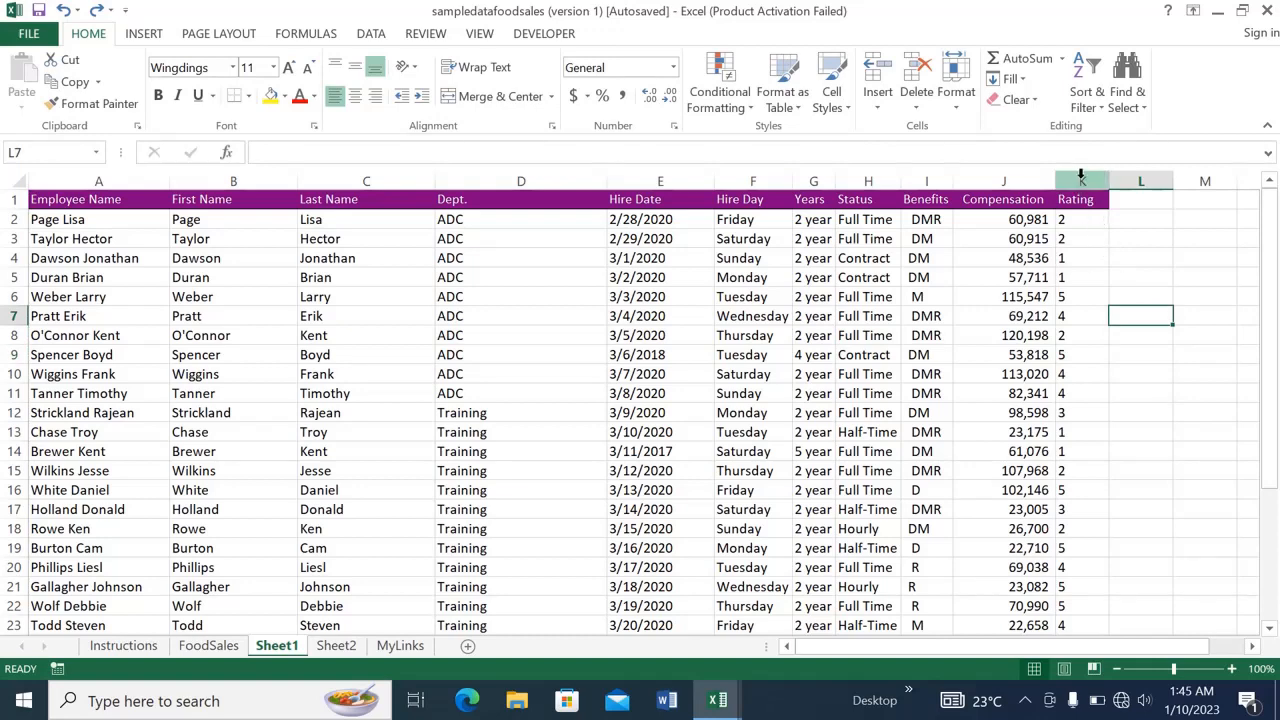
Apply the directional icon set with green, yellow and red arrows to the whole Rating column.
{"action": "left_click", "coordinate": [1081, 178]}
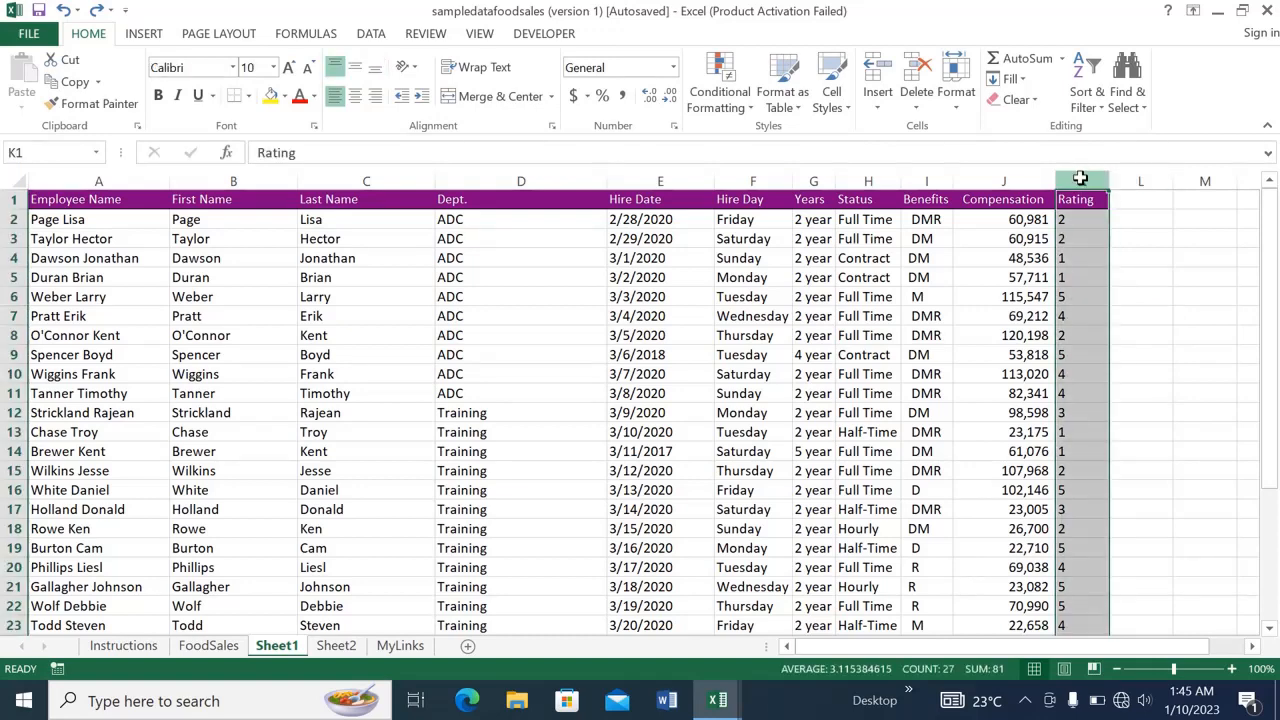
{"action": "left_click", "coordinate": [742, 110]}
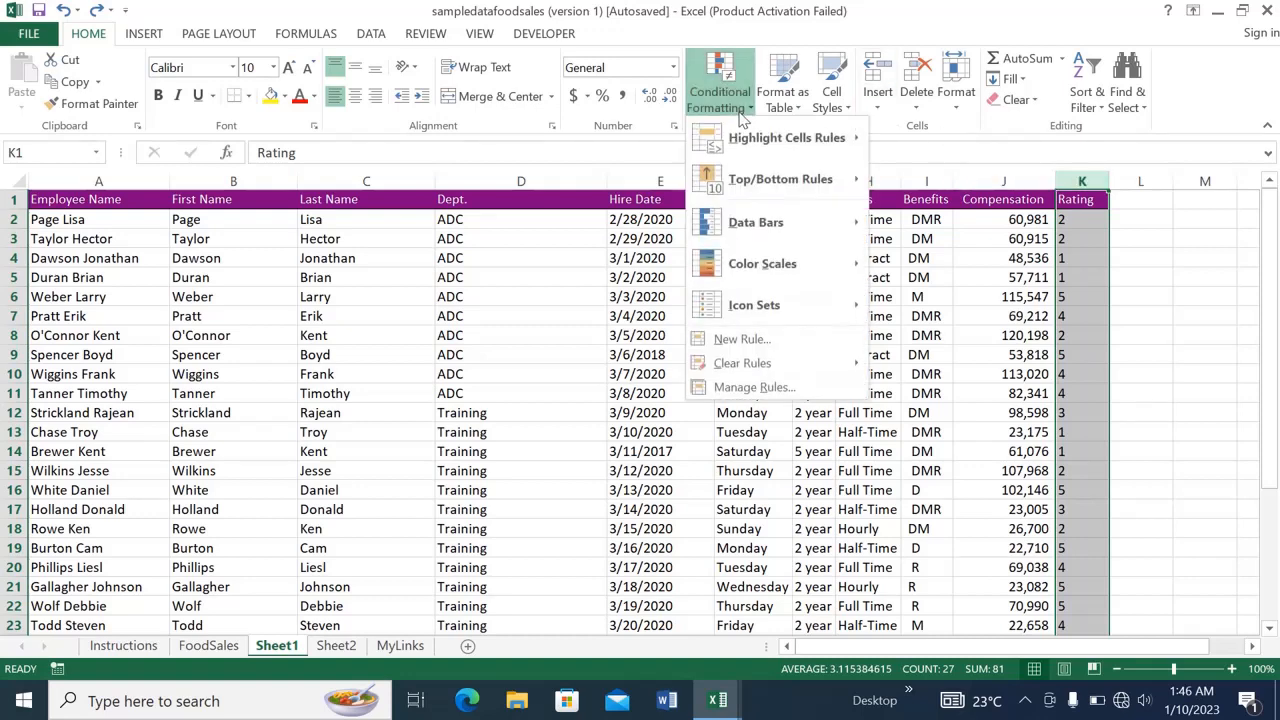
{"action": "mouse_move", "coordinate": [765, 301]}
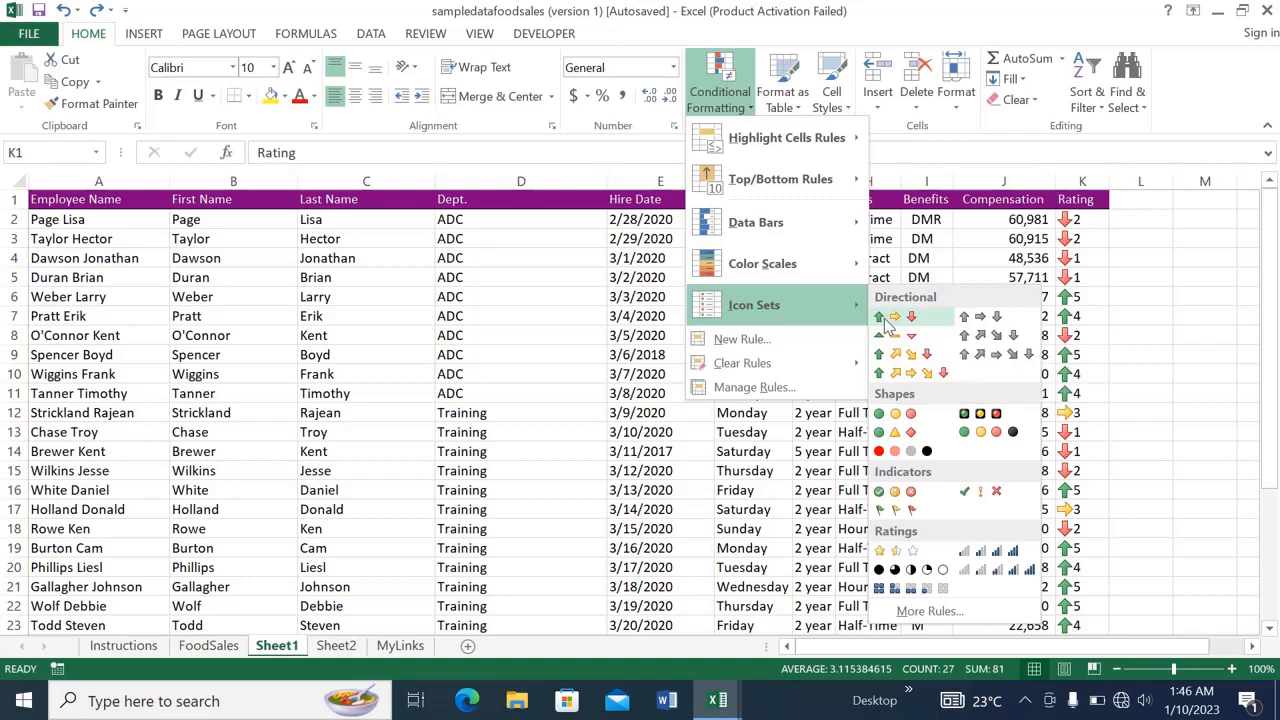
{"action": "left_click", "coordinate": [897, 320]}
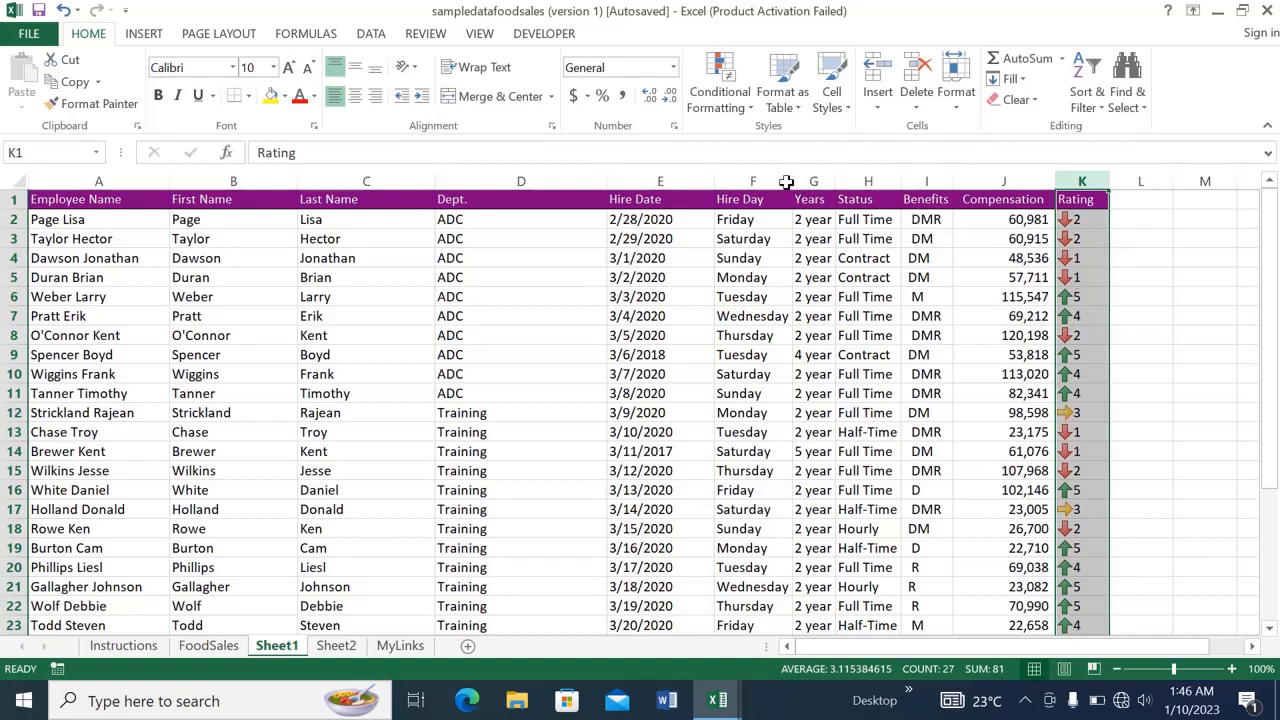
Edit the Rating column's icon set rule, changing the middle icon to a red down arrow and the lowest to No Cell Icon.
{"action": "left_click", "coordinate": [749, 108]}
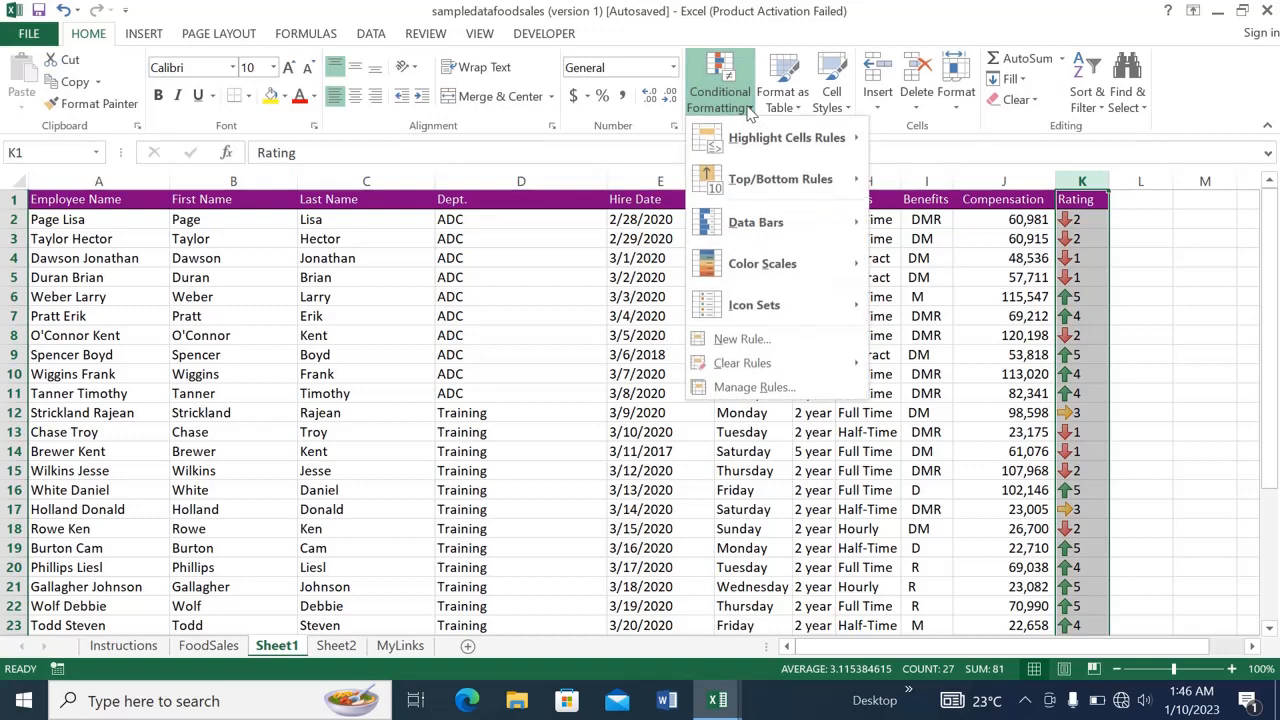
{"action": "left_click", "coordinate": [742, 389]}
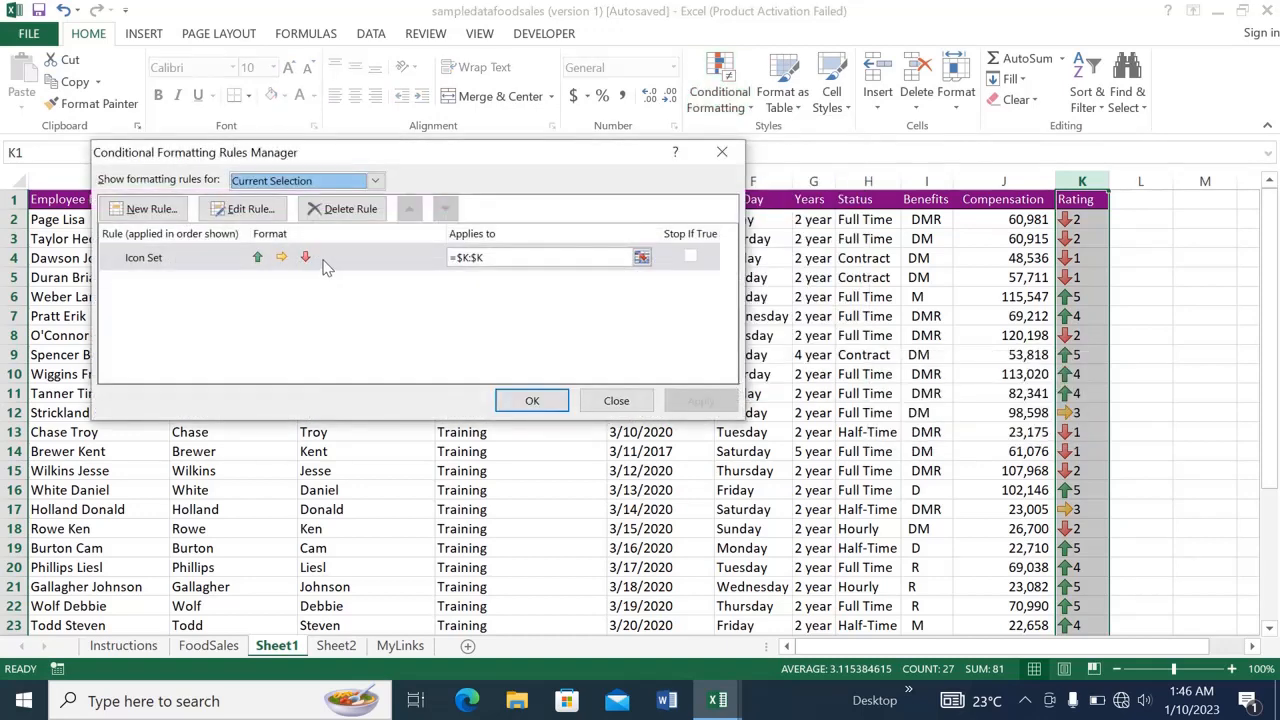
{"action": "left_click", "coordinate": [326, 266]}
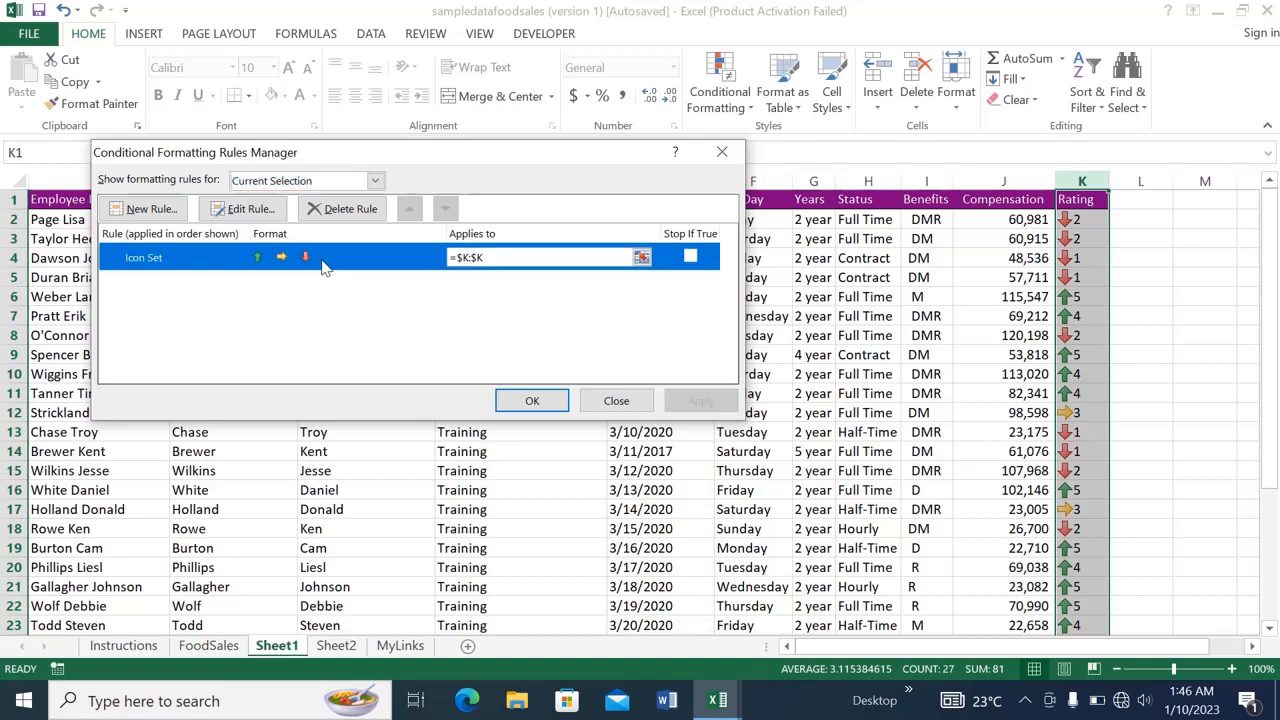
{"action": "left_click", "coordinate": [240, 210]}
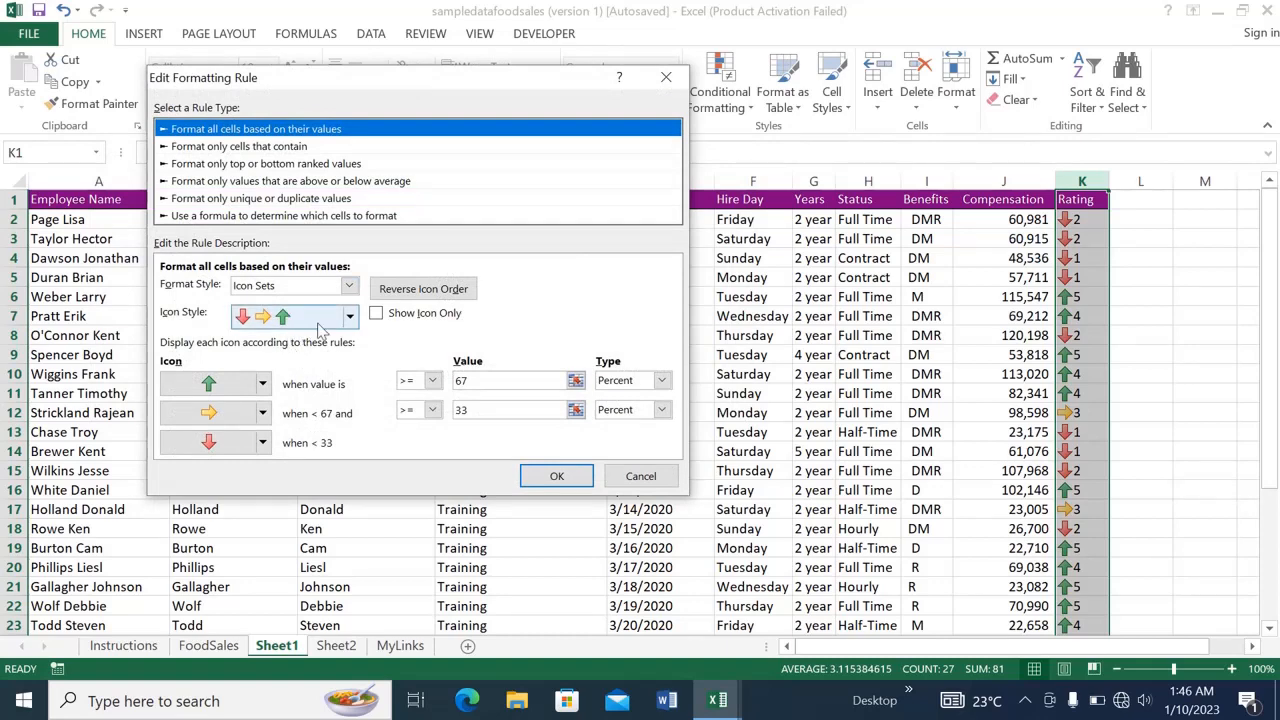
{"action": "left_click", "coordinate": [263, 413]}
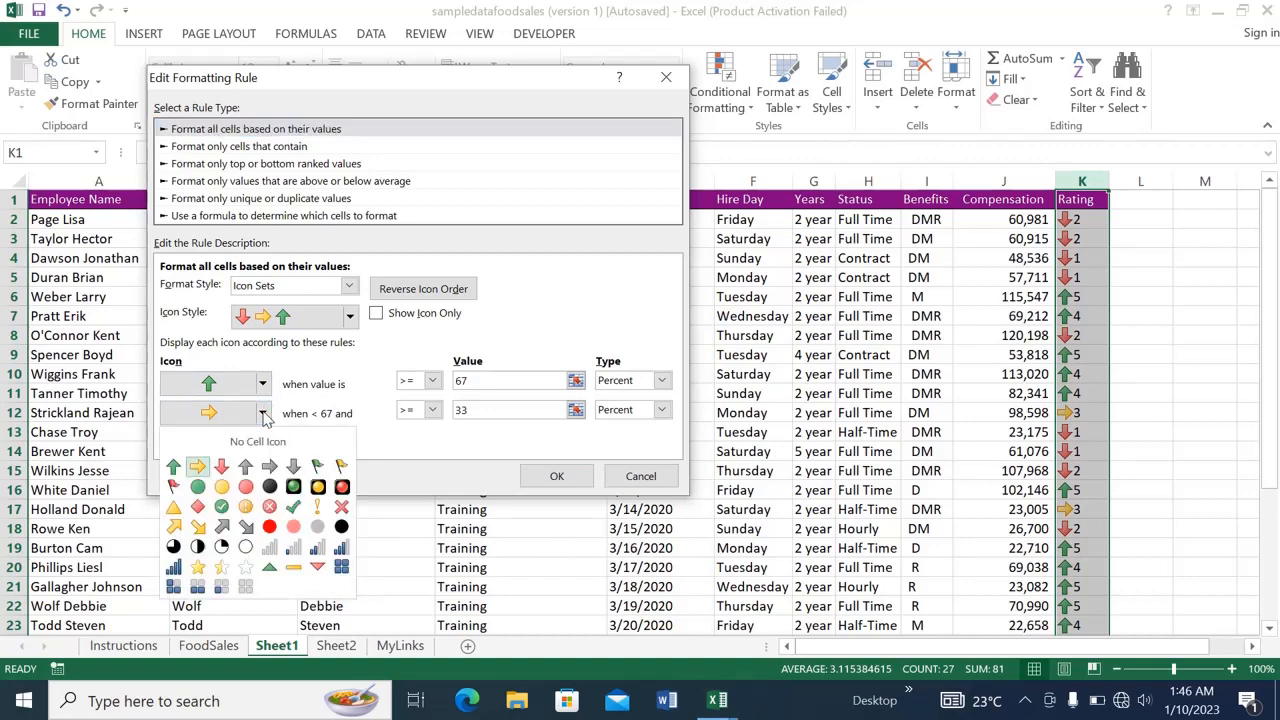
{"action": "left_click", "coordinate": [228, 466]}
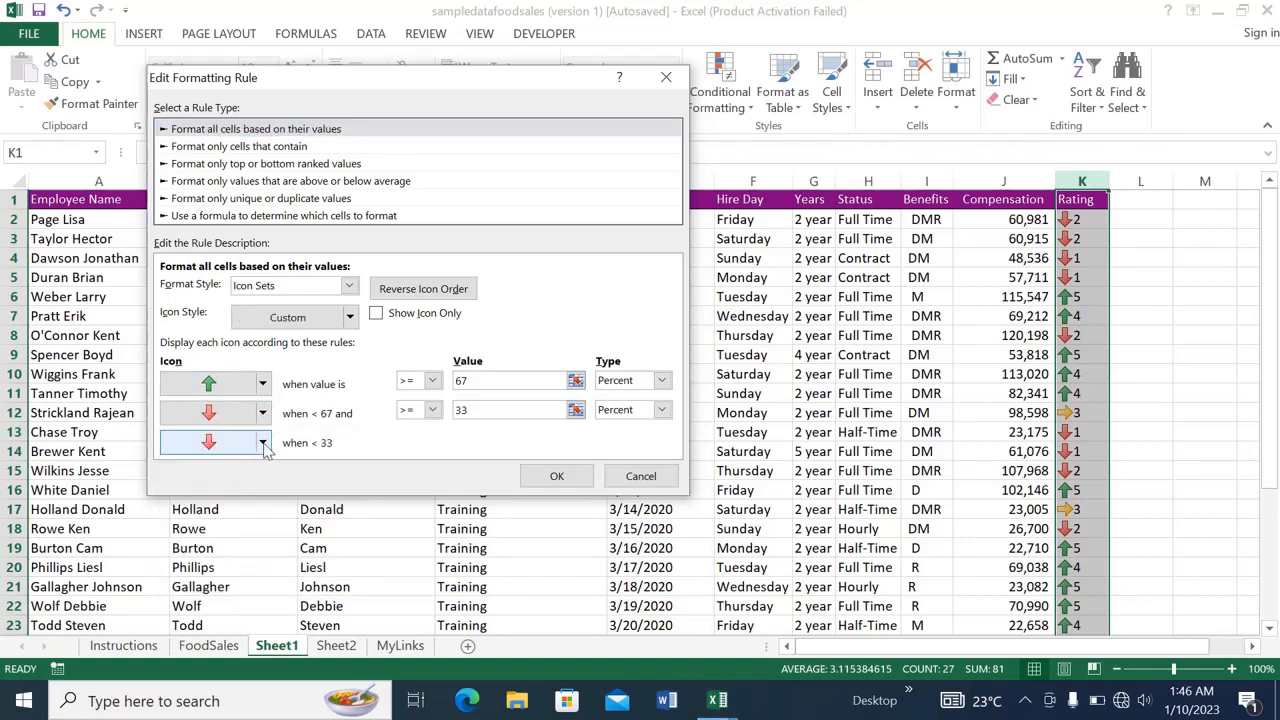
{"action": "left_click", "coordinate": [264, 444]}
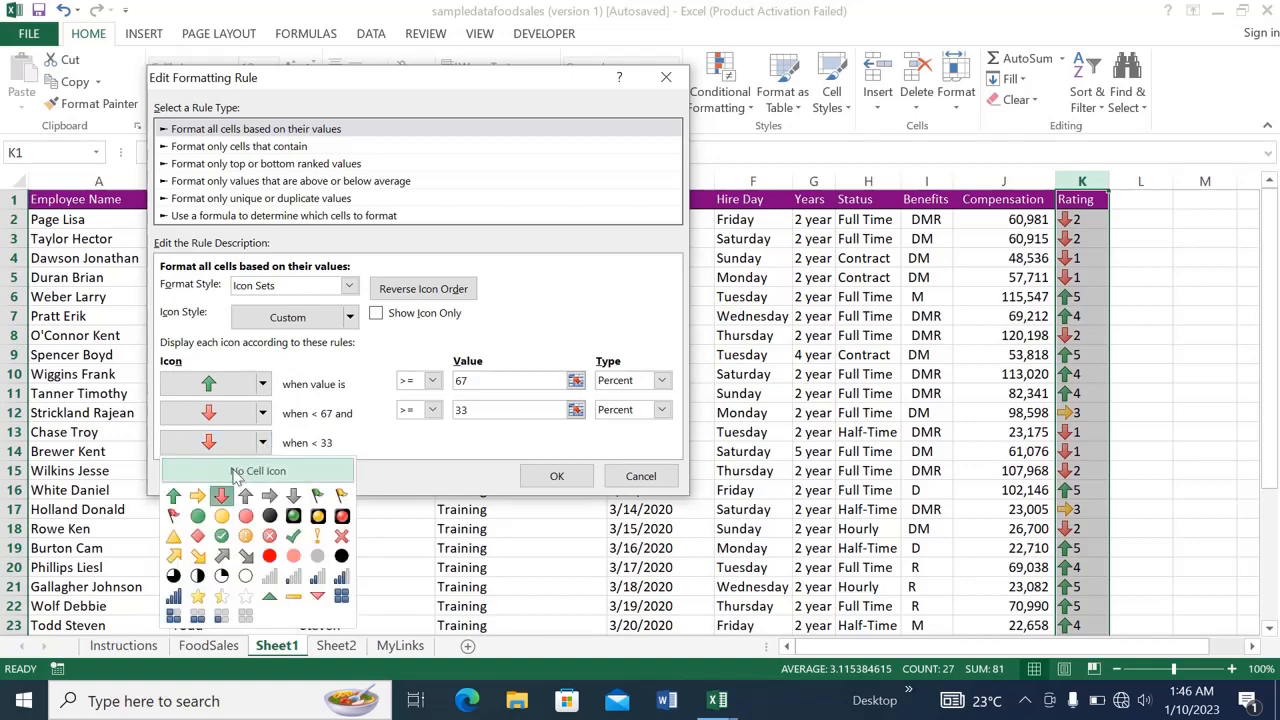
{"action": "left_click", "coordinate": [251, 472]}
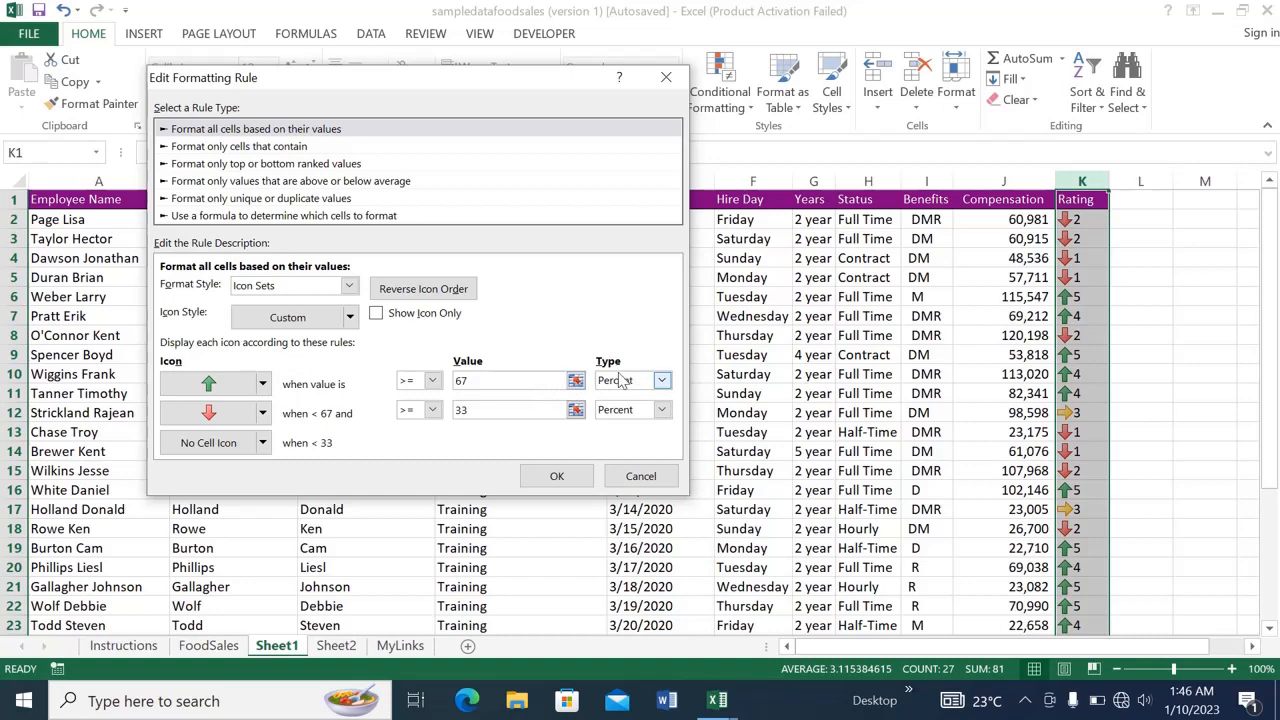
Set the value type of both icon thresholds to Number.
{"action": "left_click", "coordinate": [662, 382]}
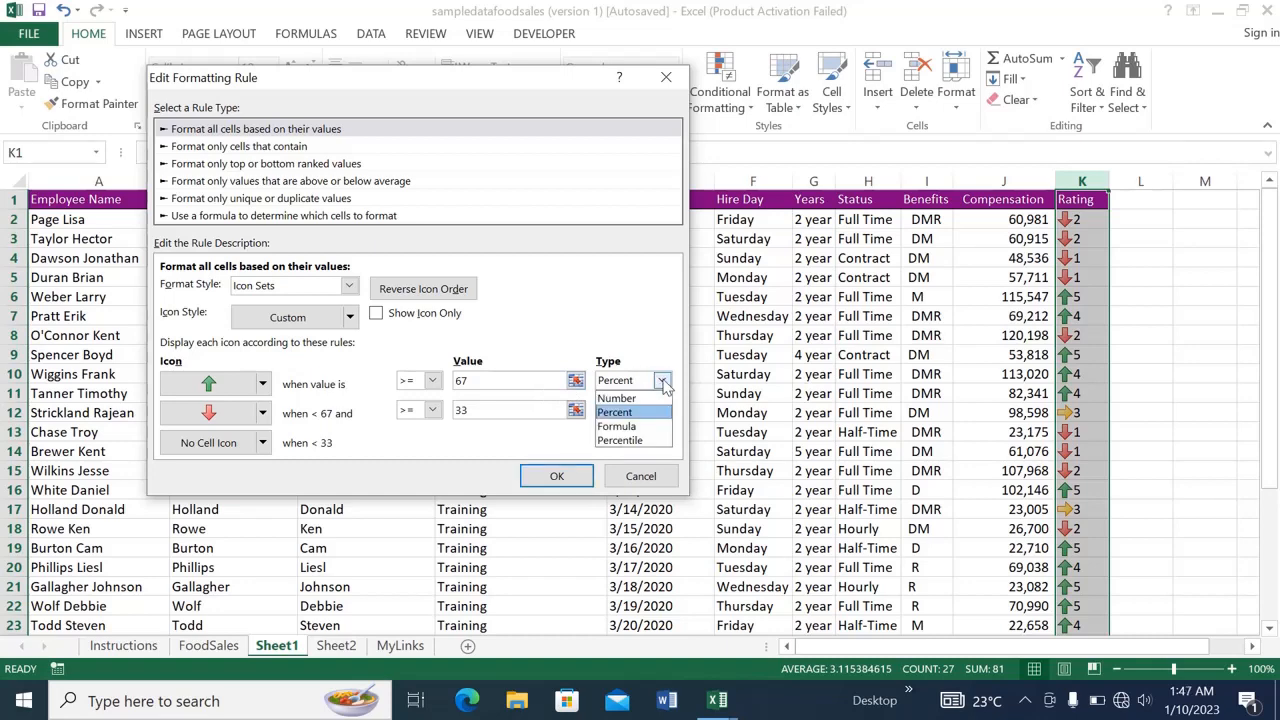
{"action": "left_click", "coordinate": [617, 399]}
{"action": "left_click", "coordinate": [662, 410]}
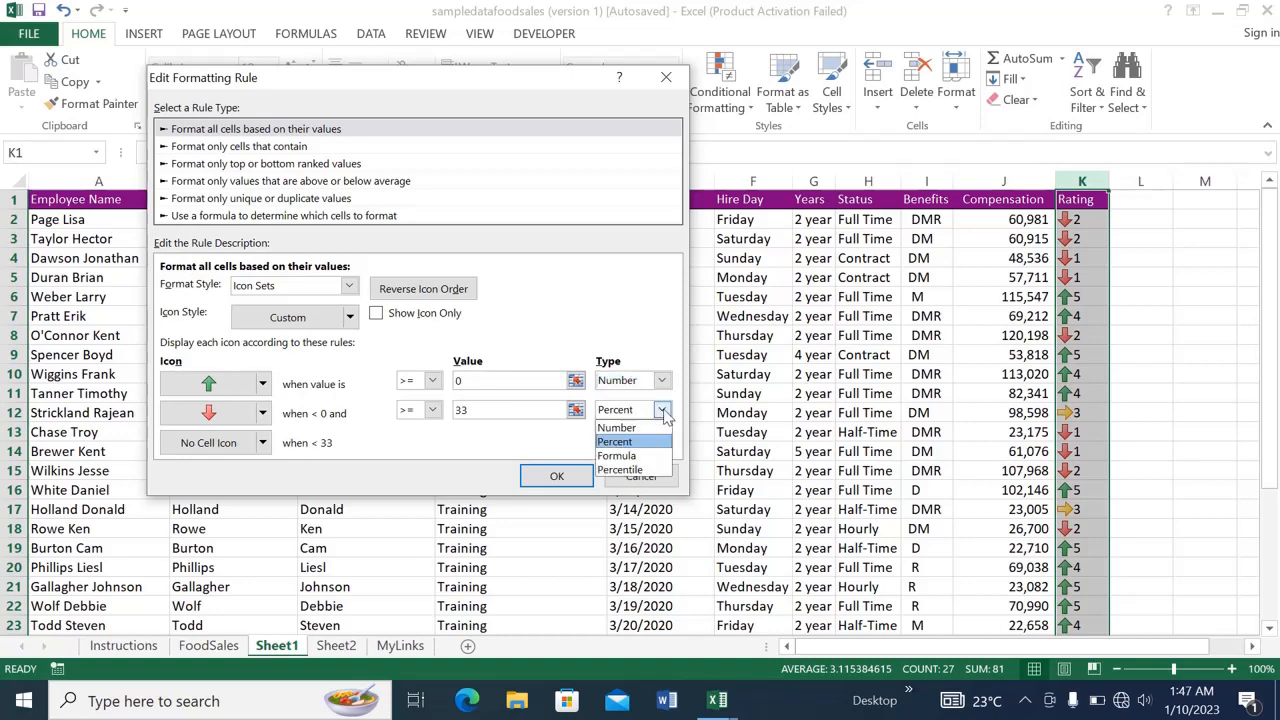
{"action": "left_click", "coordinate": [628, 428]}
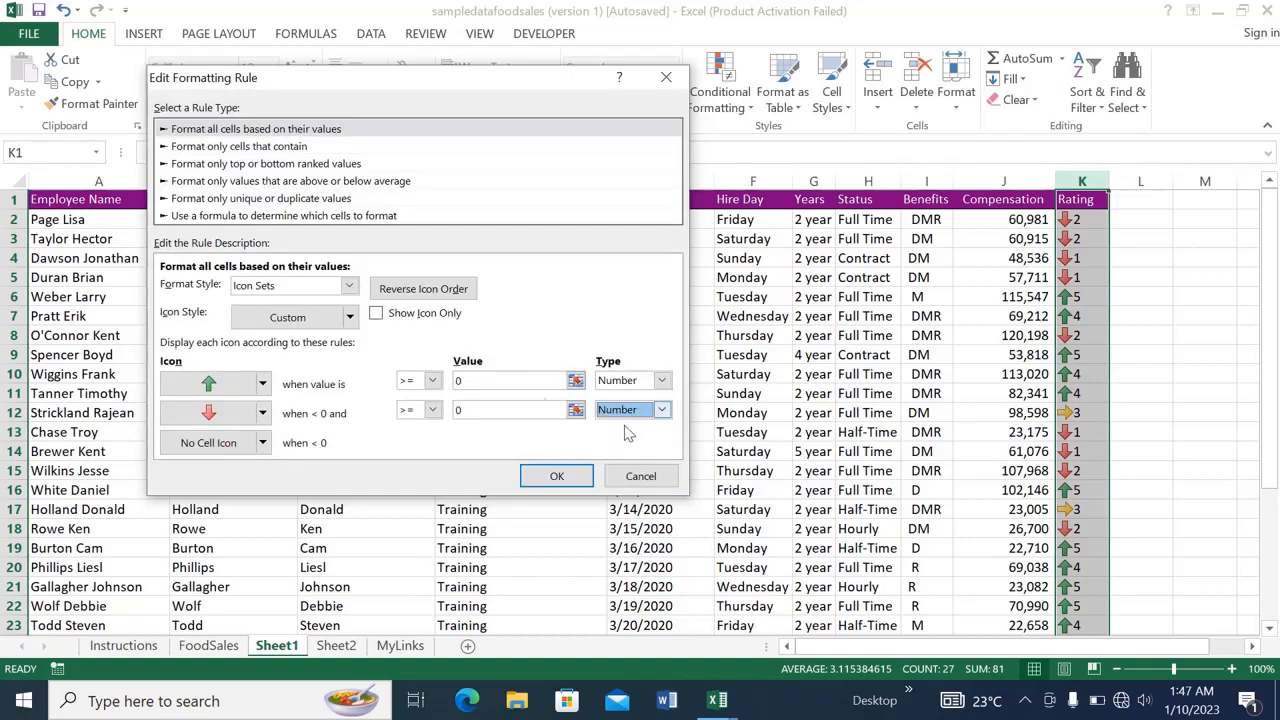
Set the green up arrow's threshold to 4 and apply the edited icon rule to the Rating column.
{"action": "left_click", "coordinate": [502, 381]}
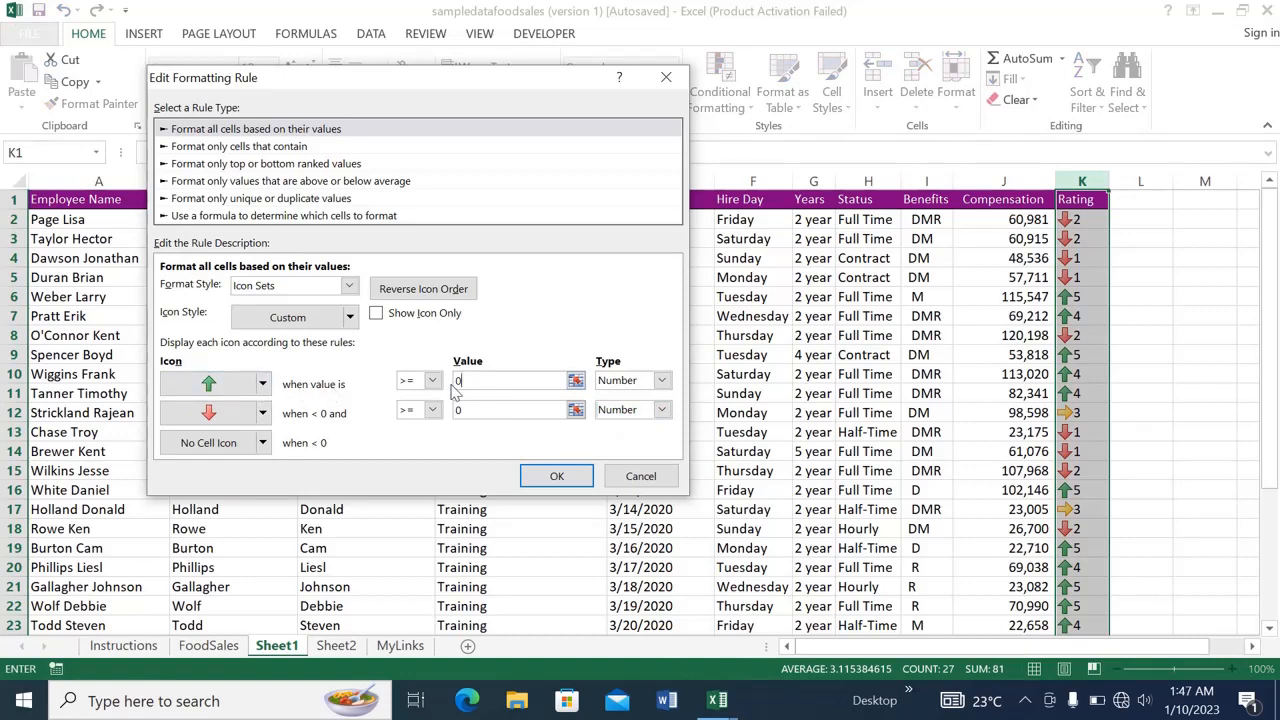
{"action": "key", "text": "BackSpace"}
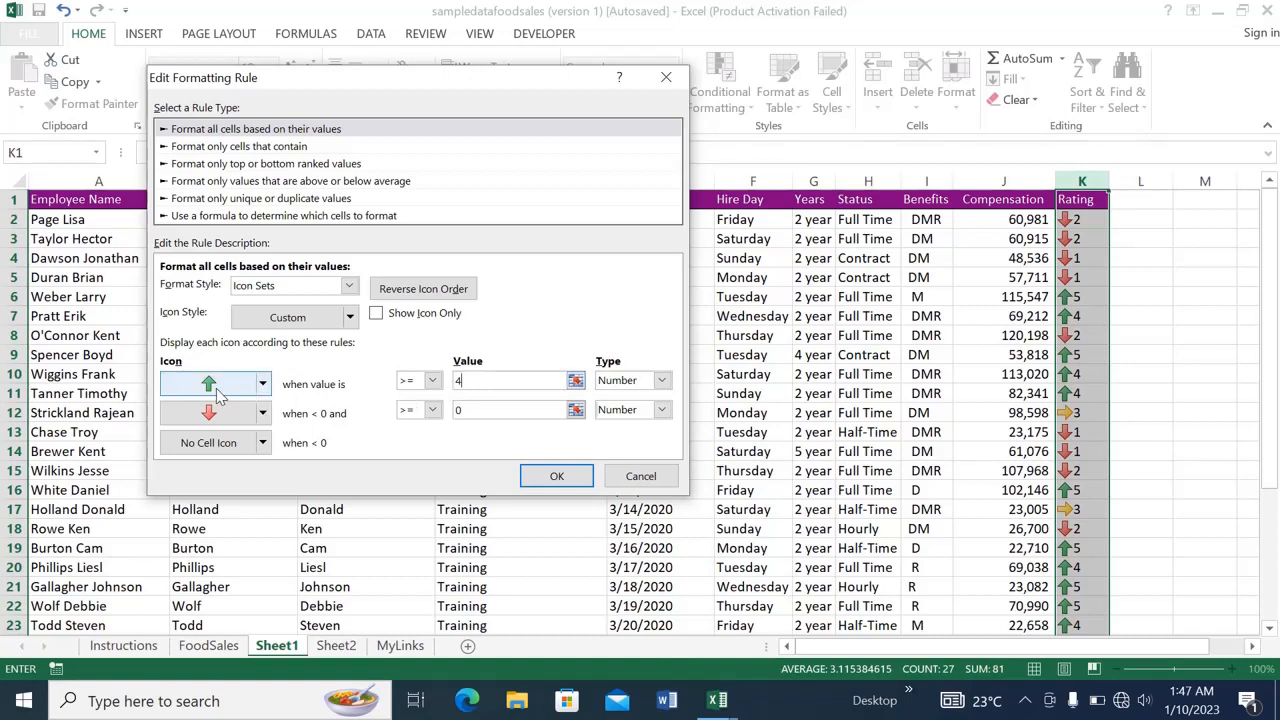
{"action": "left_click", "coordinate": [229, 446]}
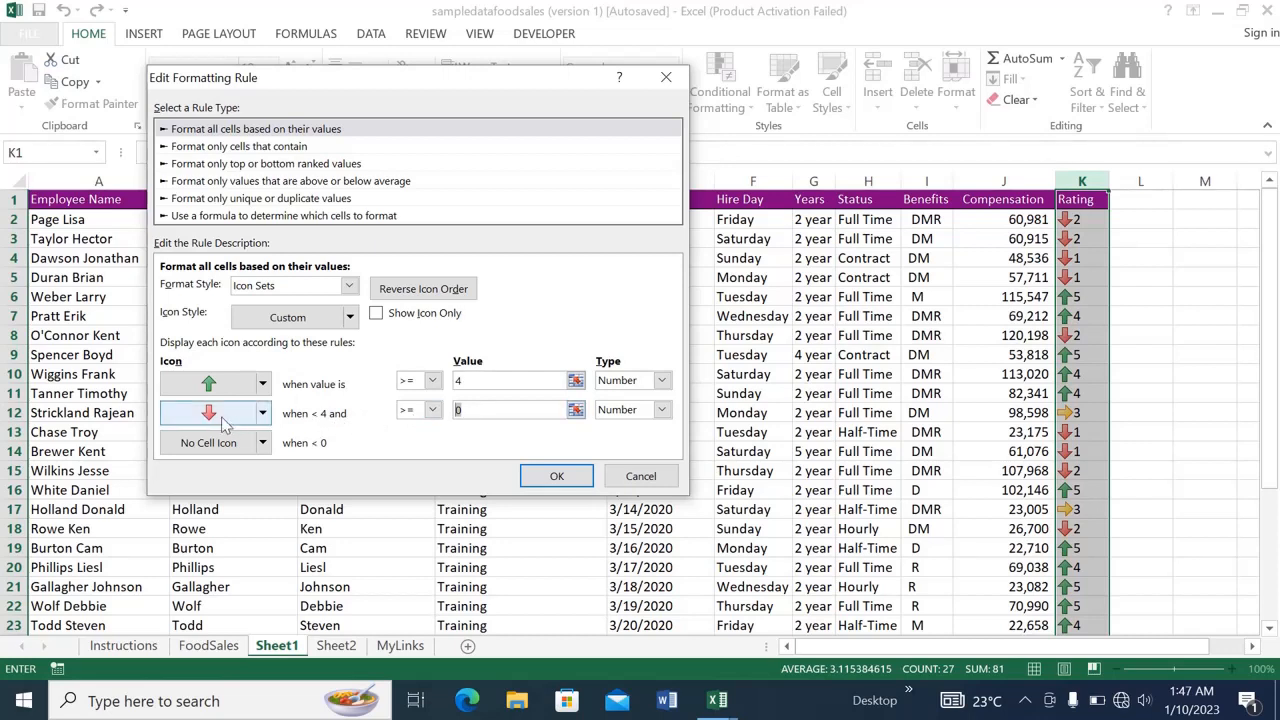
{"action": "left_click", "coordinate": [557, 478]}
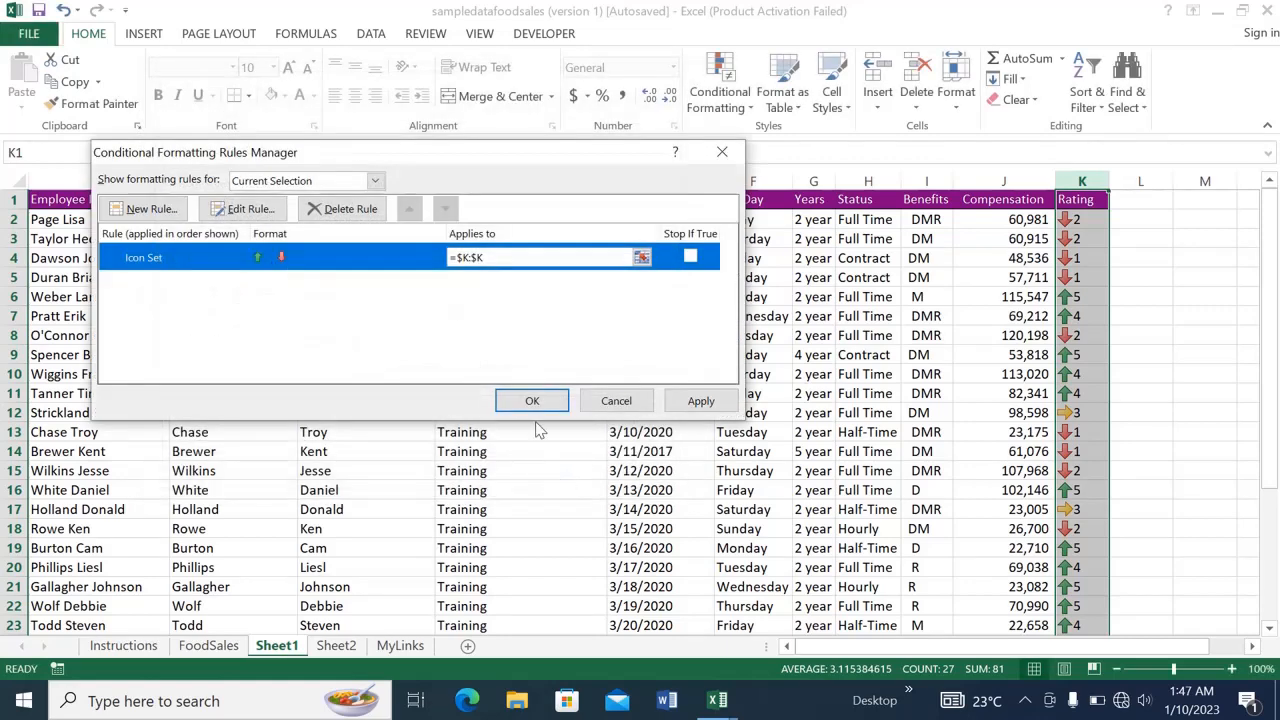
{"action": "left_click", "coordinate": [514, 406]}
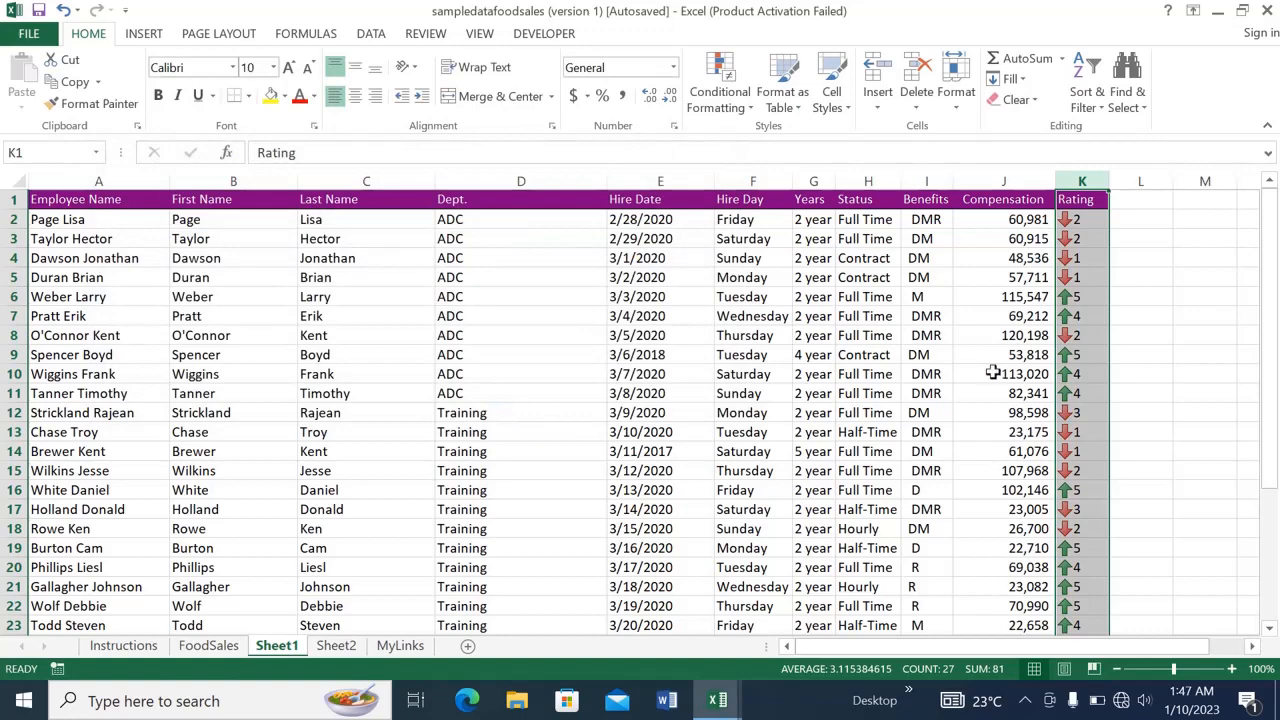
{"action": "left_click", "coordinate": [1132, 361]}
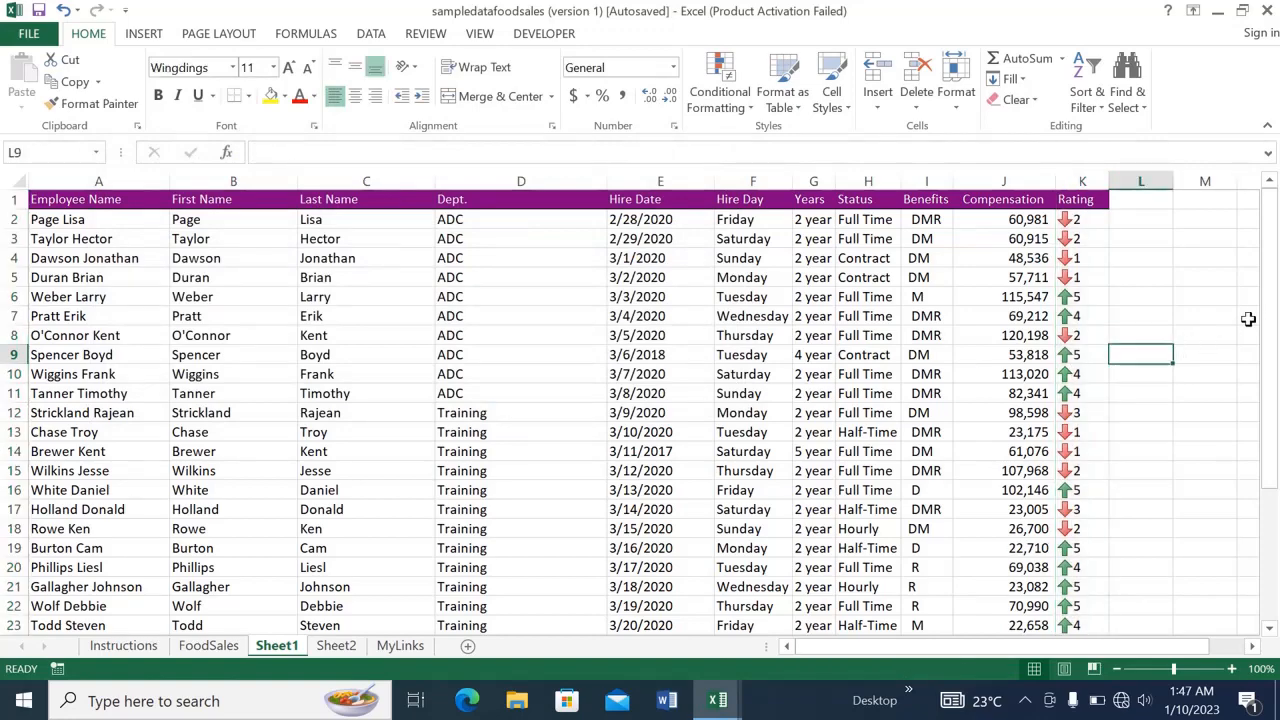
{"action": "mouse_move", "coordinate": [1274, 321]}
{"action": "left_mouse_down"}
{"action": "mouse_move", "coordinate": [1276, 424]}
{"action": "mouse_move", "coordinate": [1274, 318]}
{"action": "left_mouse_up"}
{"action": "key", "text": "Up"}
{"action": "key", "text": "Up"}
{"action": "key", "text": "Up"}
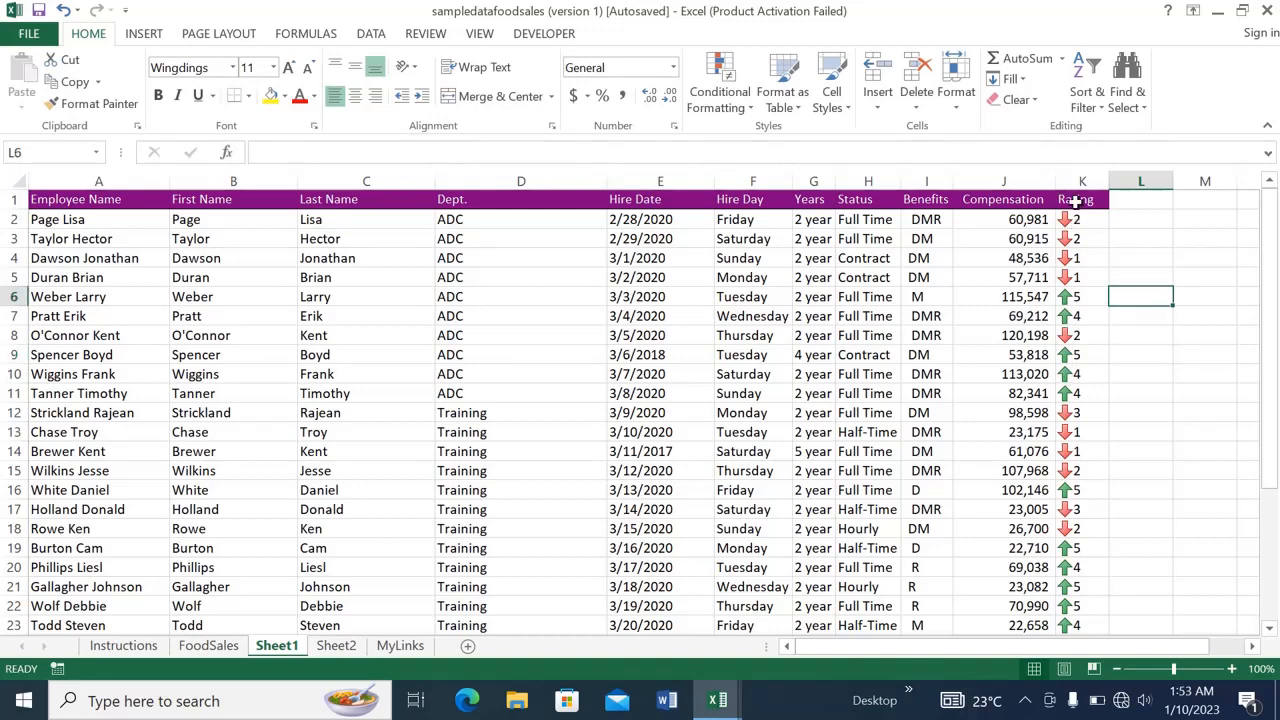
Reopen the Rating column's icon set rule, browse the other icon styles, and leave the rule without changes.
{"action": "left_click", "coordinate": [1077, 178]}
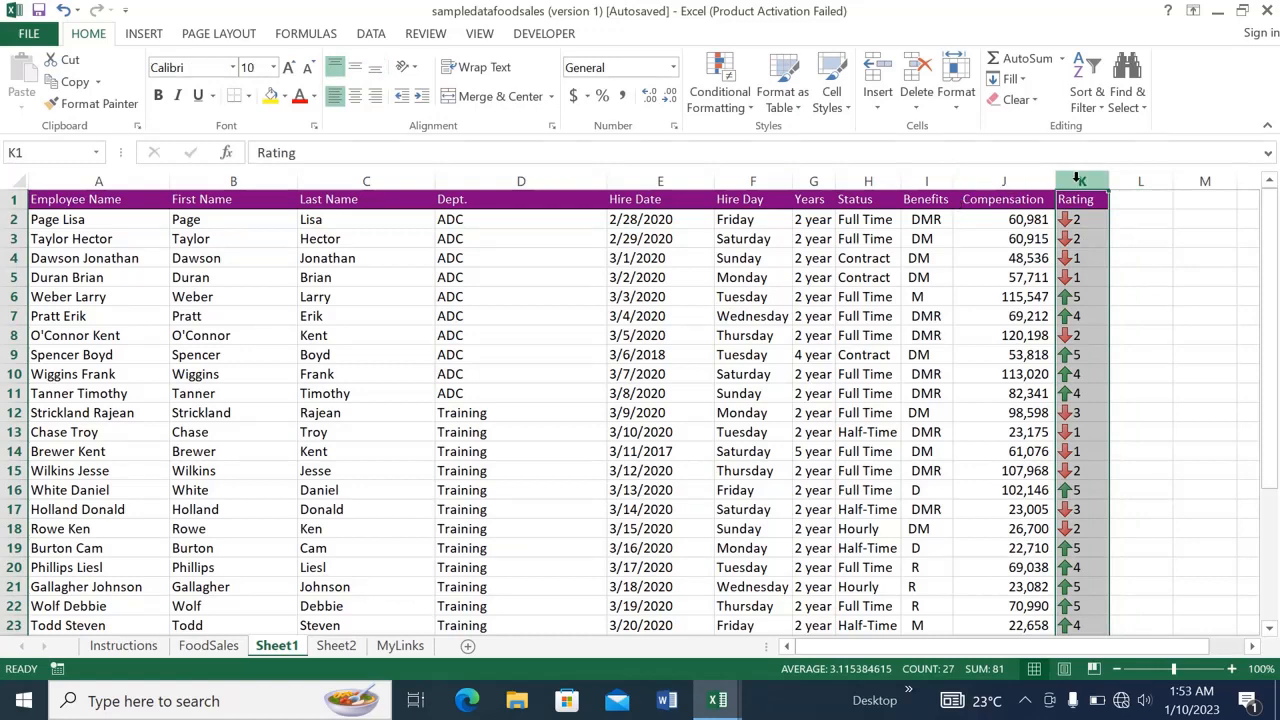
{"action": "left_click", "coordinate": [720, 92]}
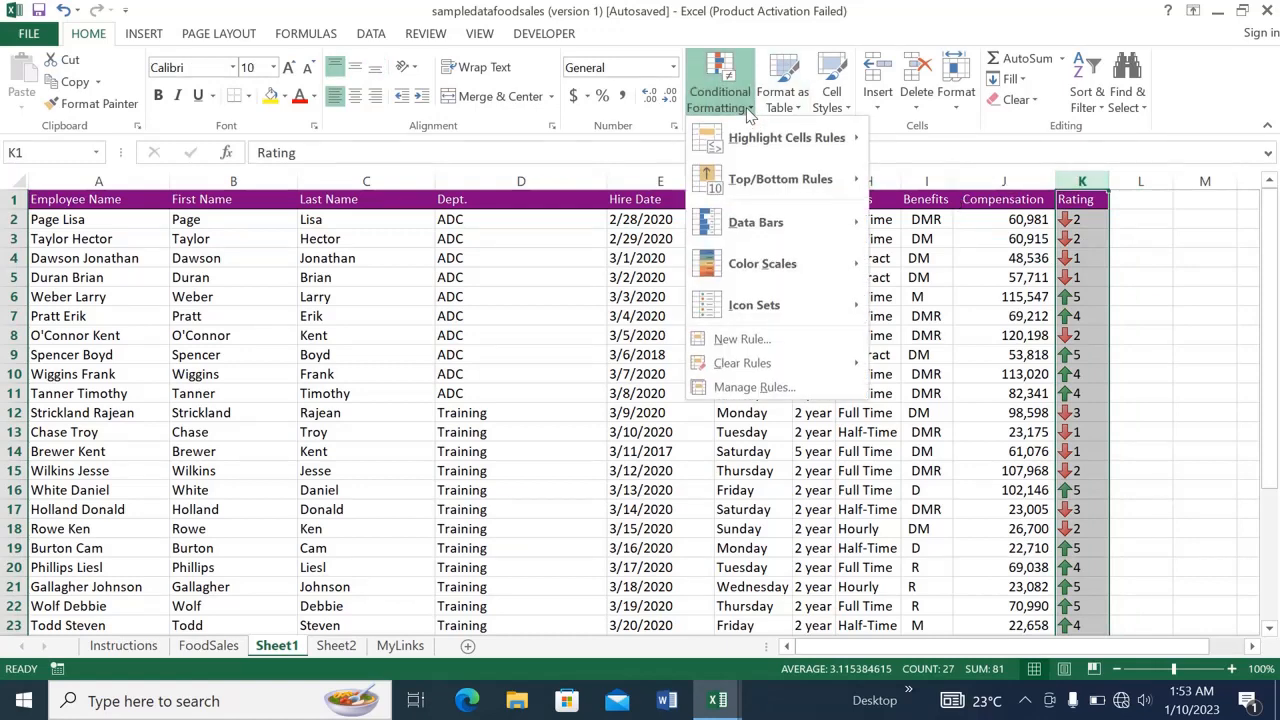
{"action": "left_click", "coordinate": [754, 387]}
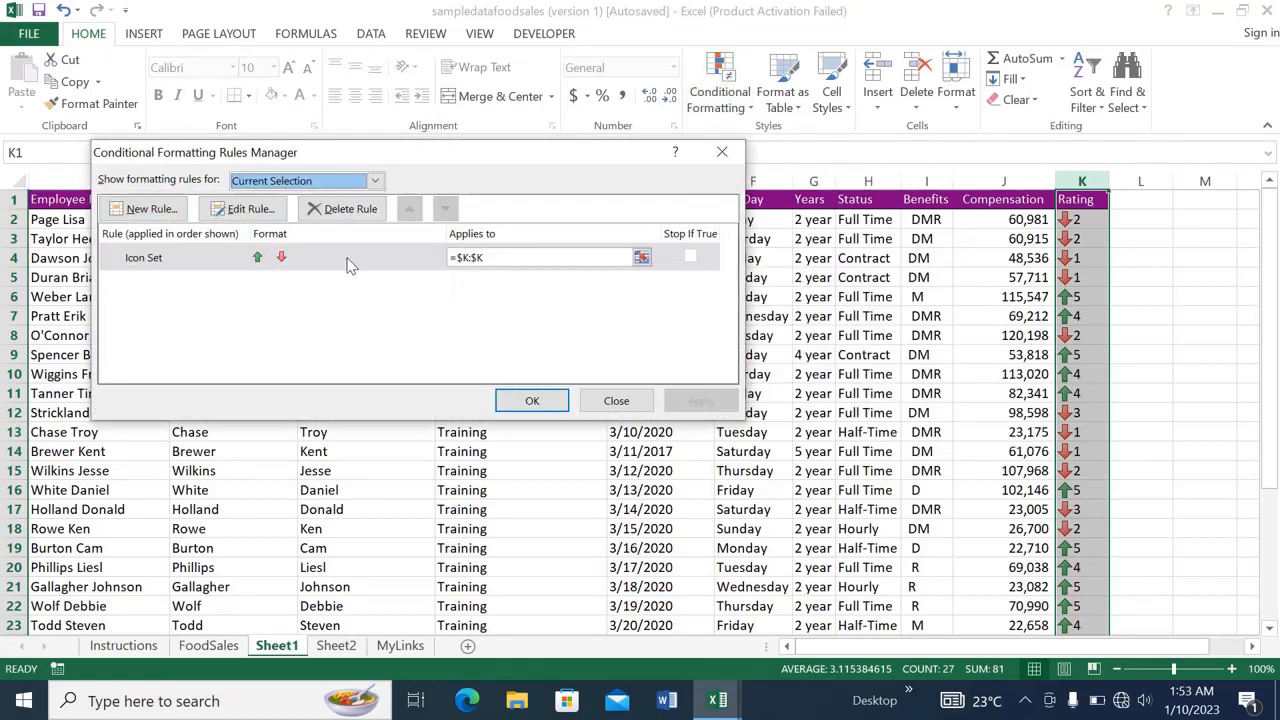
{"action": "left_click", "coordinate": [290, 262]}
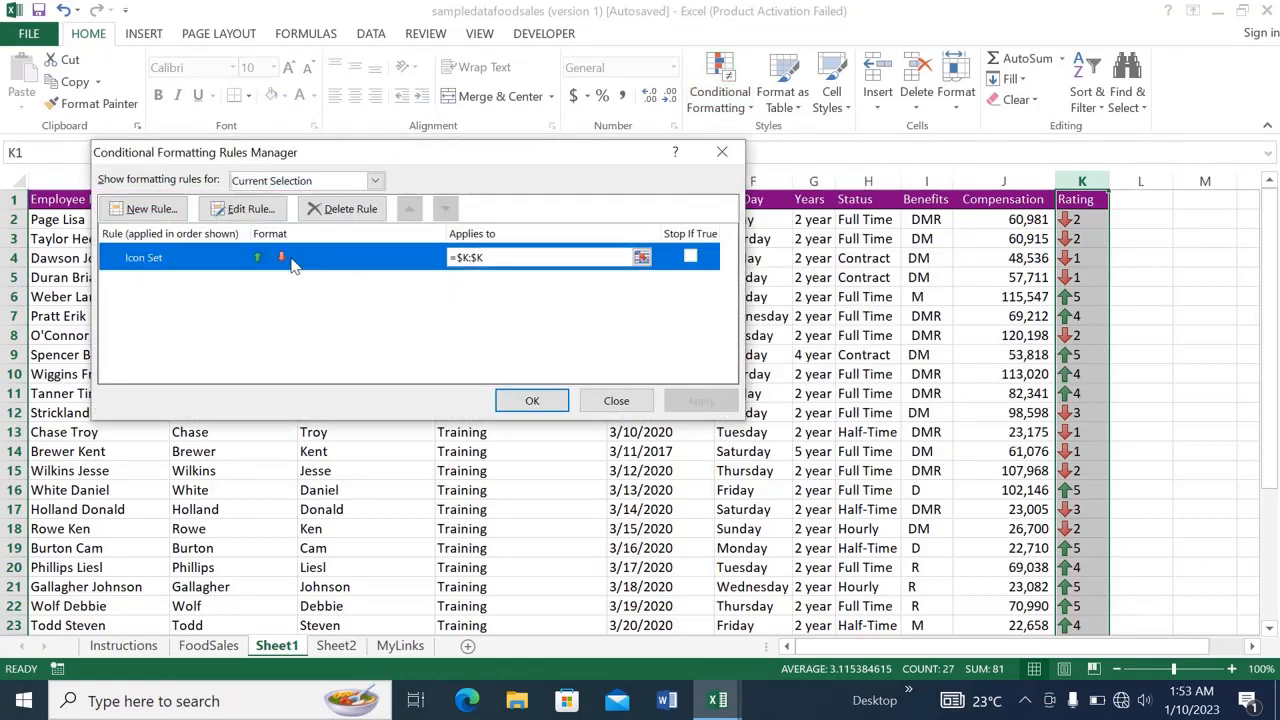
{"action": "left_click", "coordinate": [256, 212]}
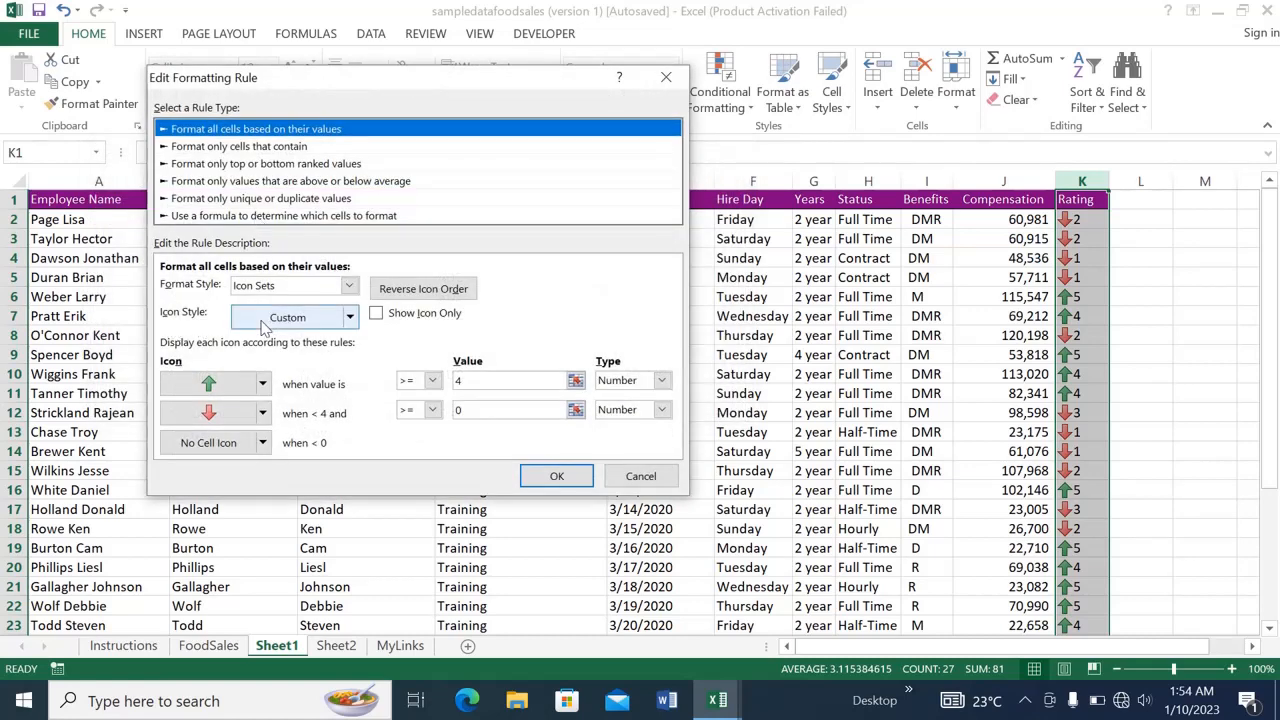
{"action": "left_click", "coordinate": [350, 318]}
{"action": "mouse_move", "coordinate": [347, 362]}
{"action": "left_mouse_down"}
{"action": "mouse_move", "coordinate": [348, 425]}
{"action": "mouse_move", "coordinate": [351, 339]}
{"action": "left_mouse_up"}
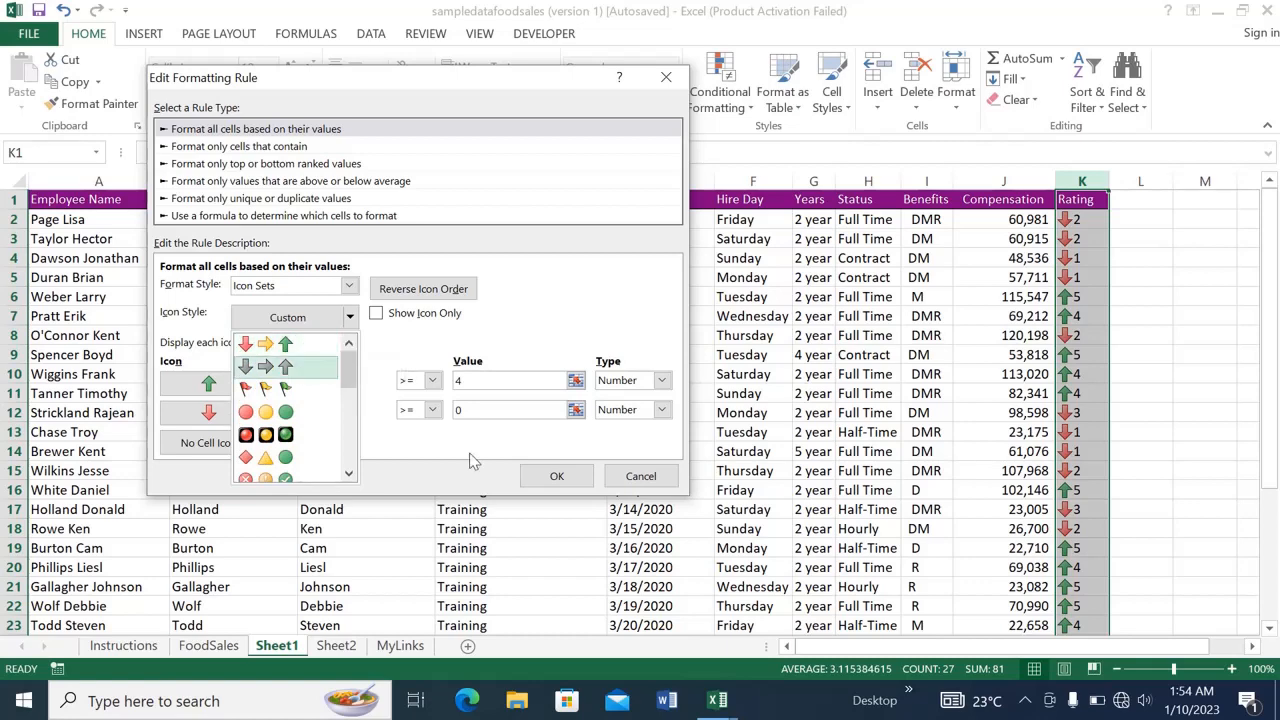
{"action": "left_click", "coordinate": [639, 479]}
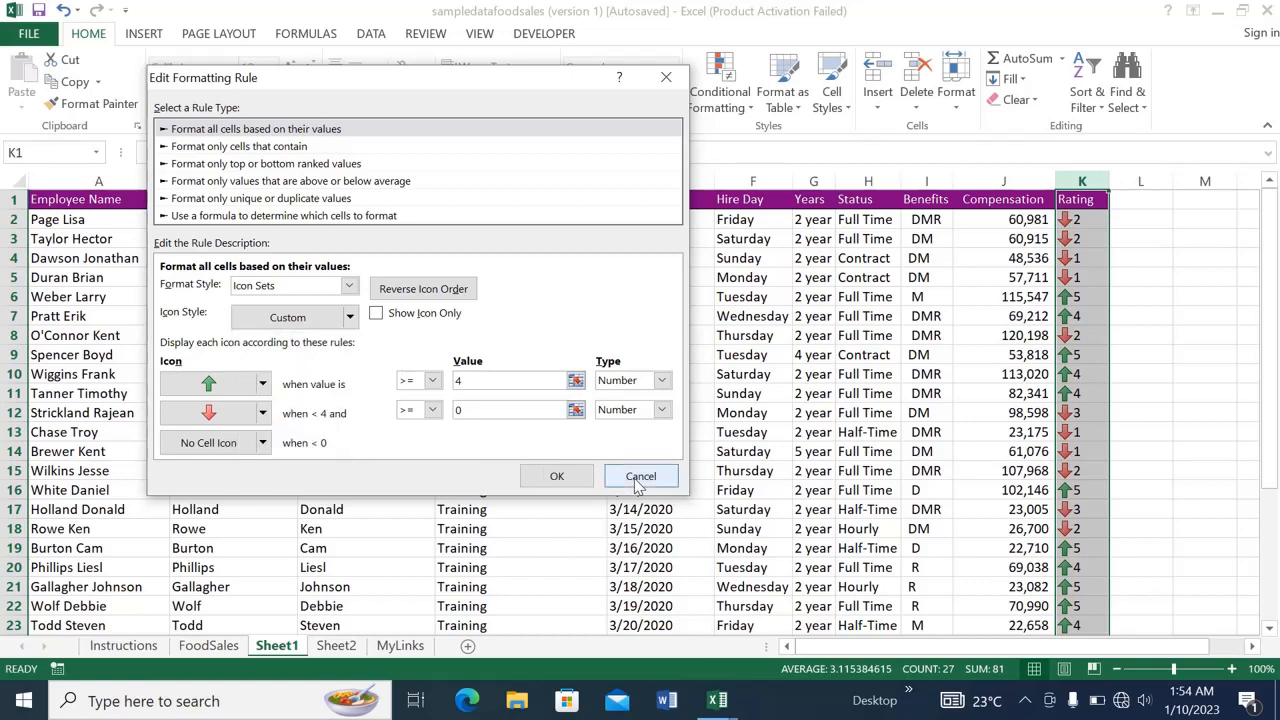
{"action": "left_click", "coordinate": [640, 477]}
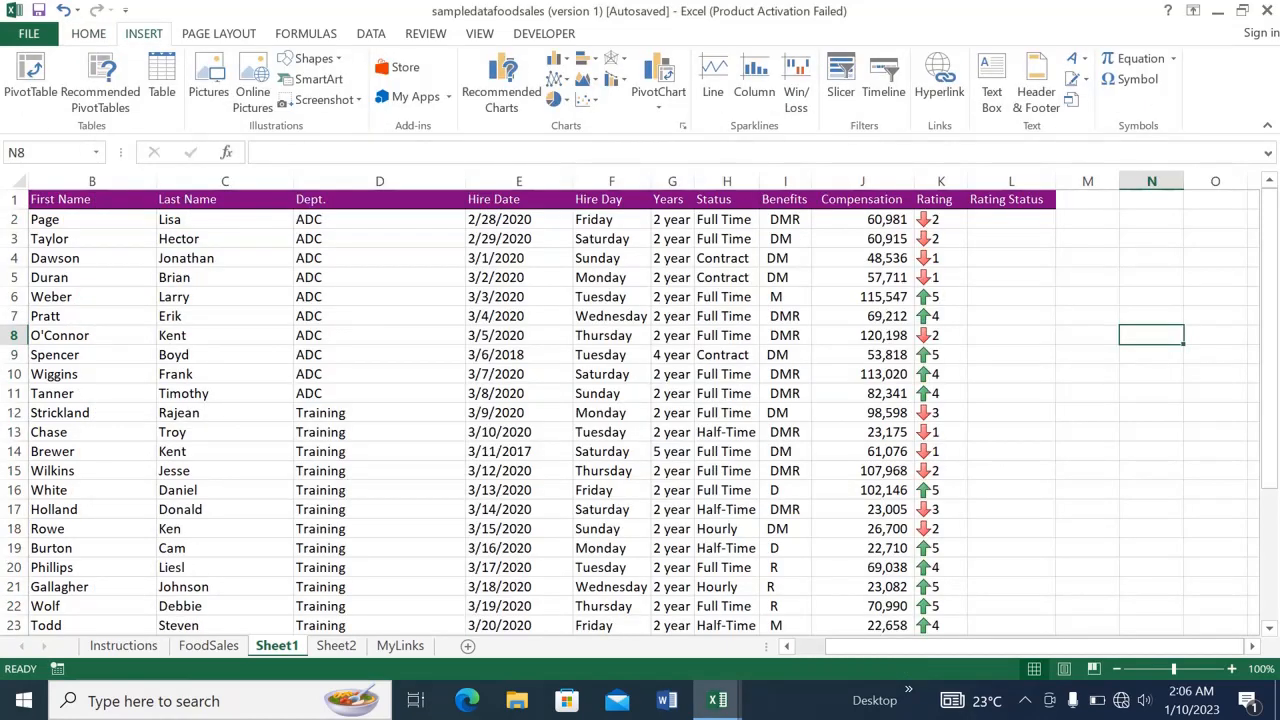
Look up the character codes of the Wingdings smiling and frowning faces in the Symbol dialog without inserting either.
{"action": "left_click", "coordinate": [1029, 240]}
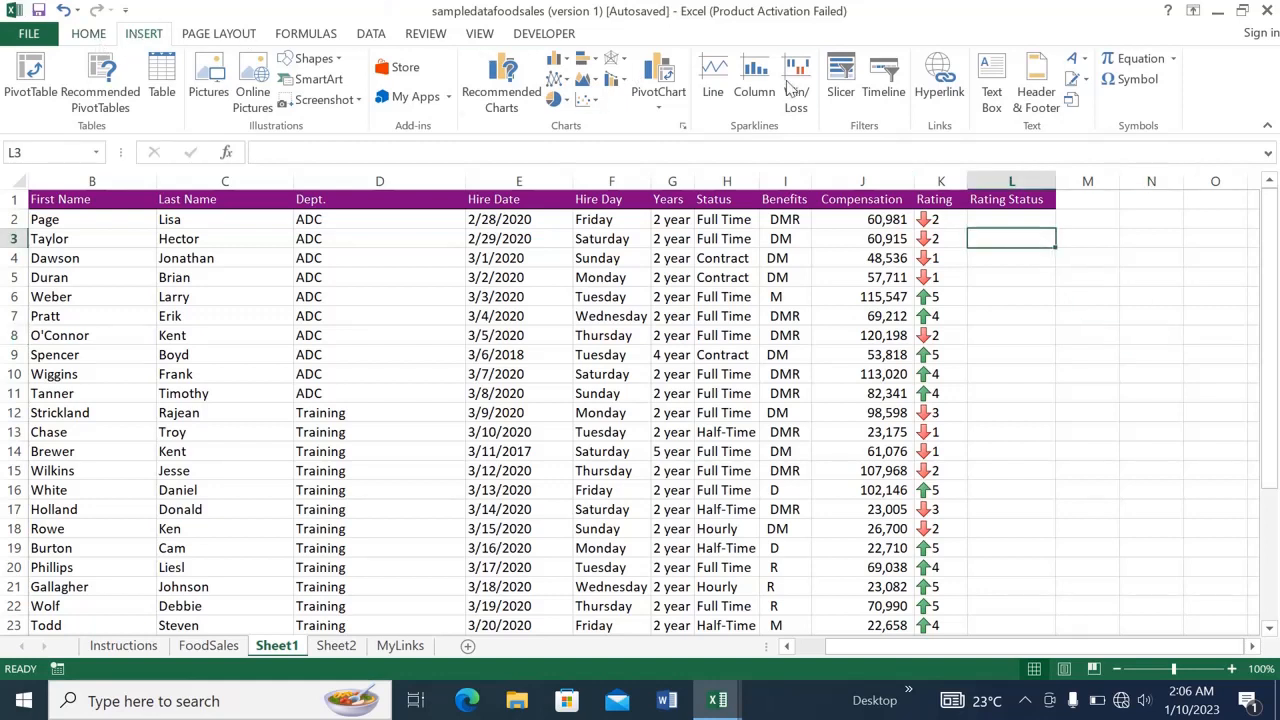
{"action": "left_click", "coordinate": [1116, 90]}
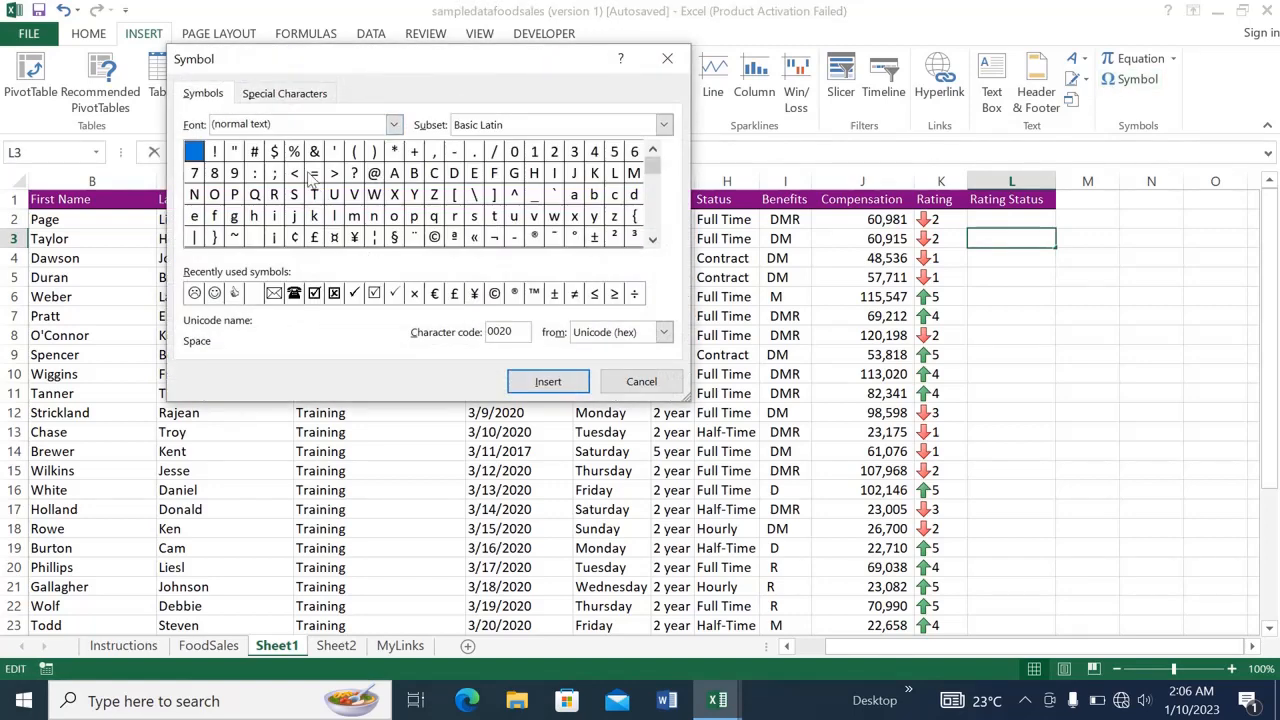
{"action": "left_click", "coordinate": [297, 123]}
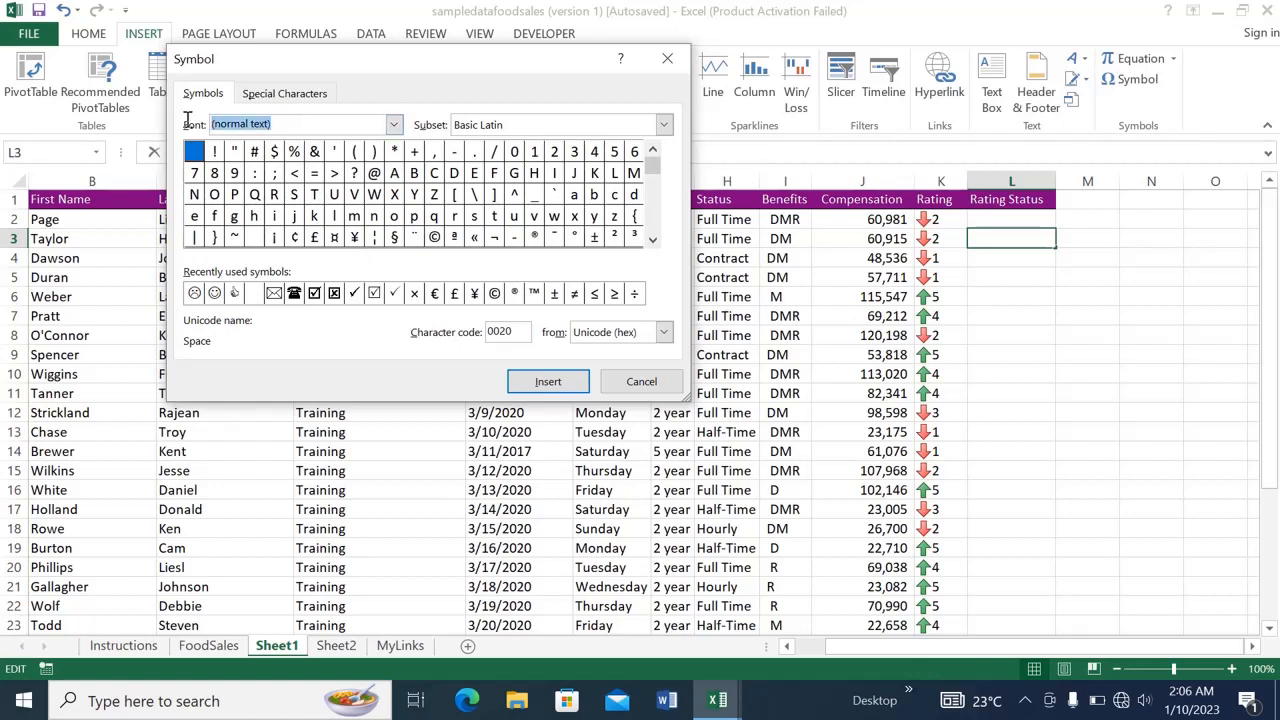
{"action": "type", "text": "winding"}
{"action": "key", "text": "Return"}
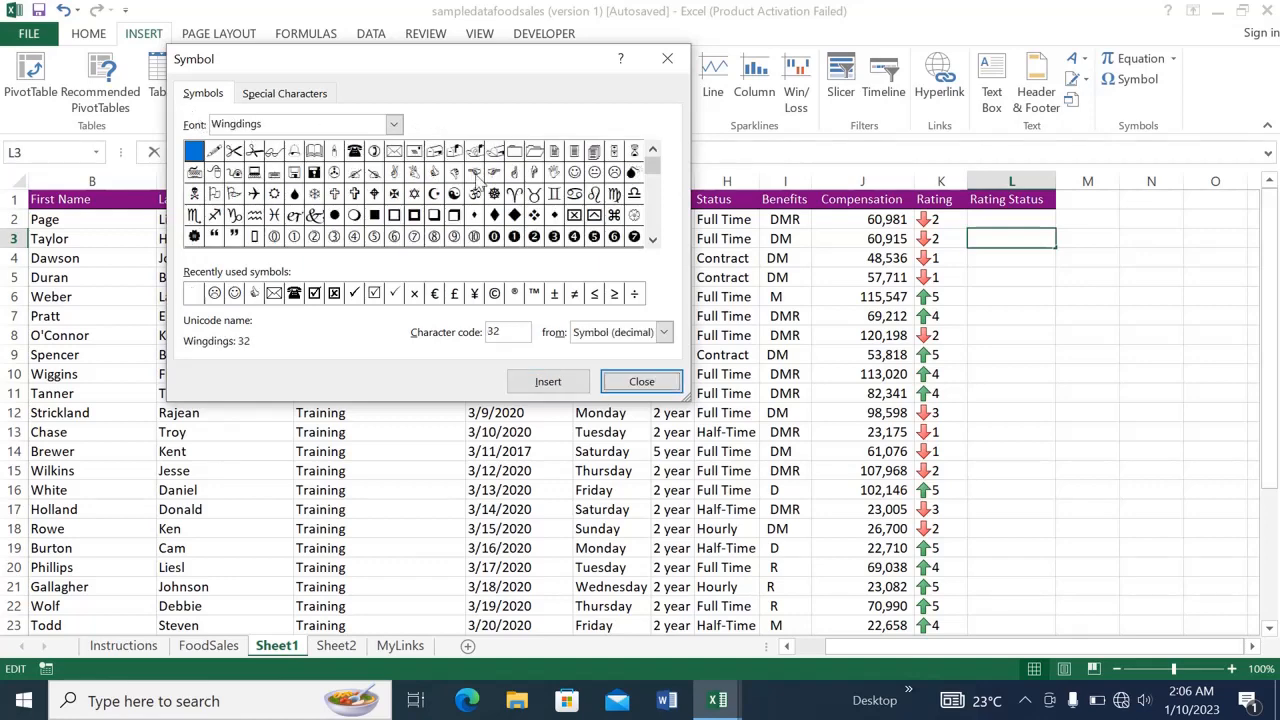
{"action": "left_click", "coordinate": [576, 174]}
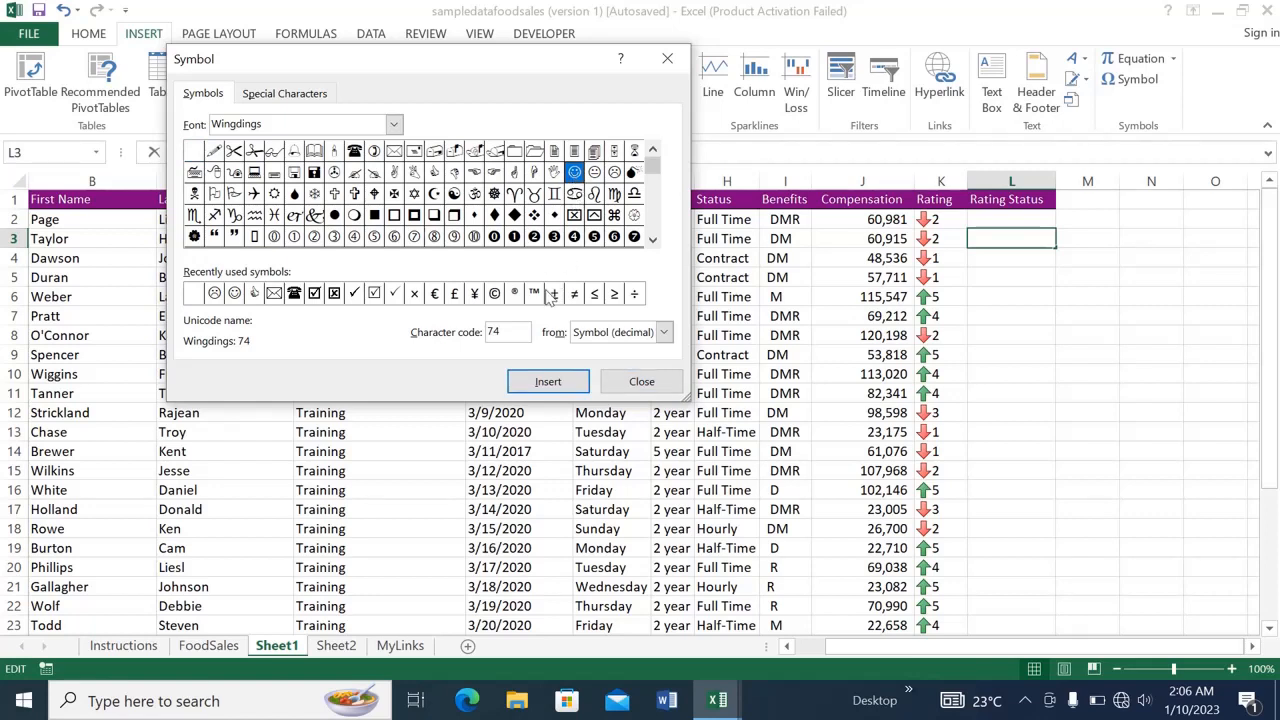
{"action": "left_click_drag", "start_coordinate": [516, 331], "coordinate": [476, 333]}
{"action": "left_click", "coordinate": [614, 172]}
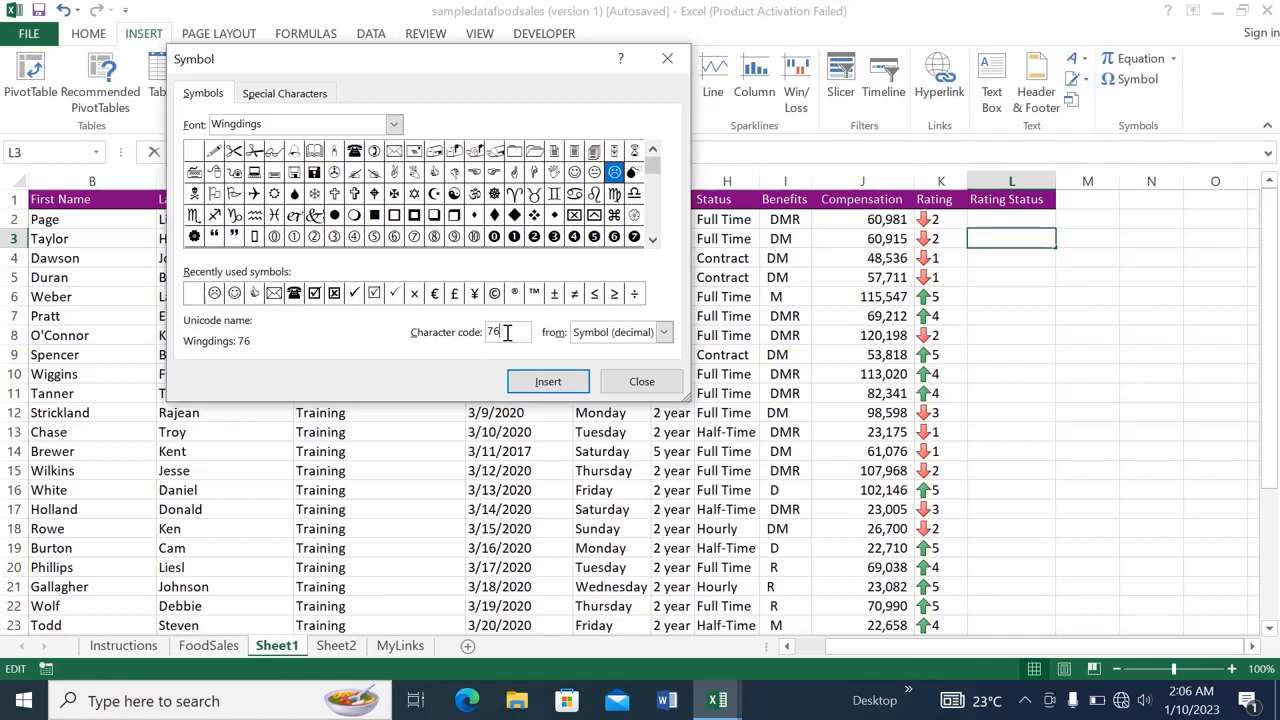
{"action": "left_click_drag", "start_coordinate": [507, 333], "coordinate": [469, 331]}
{"action": "left_click", "coordinate": [641, 382]}
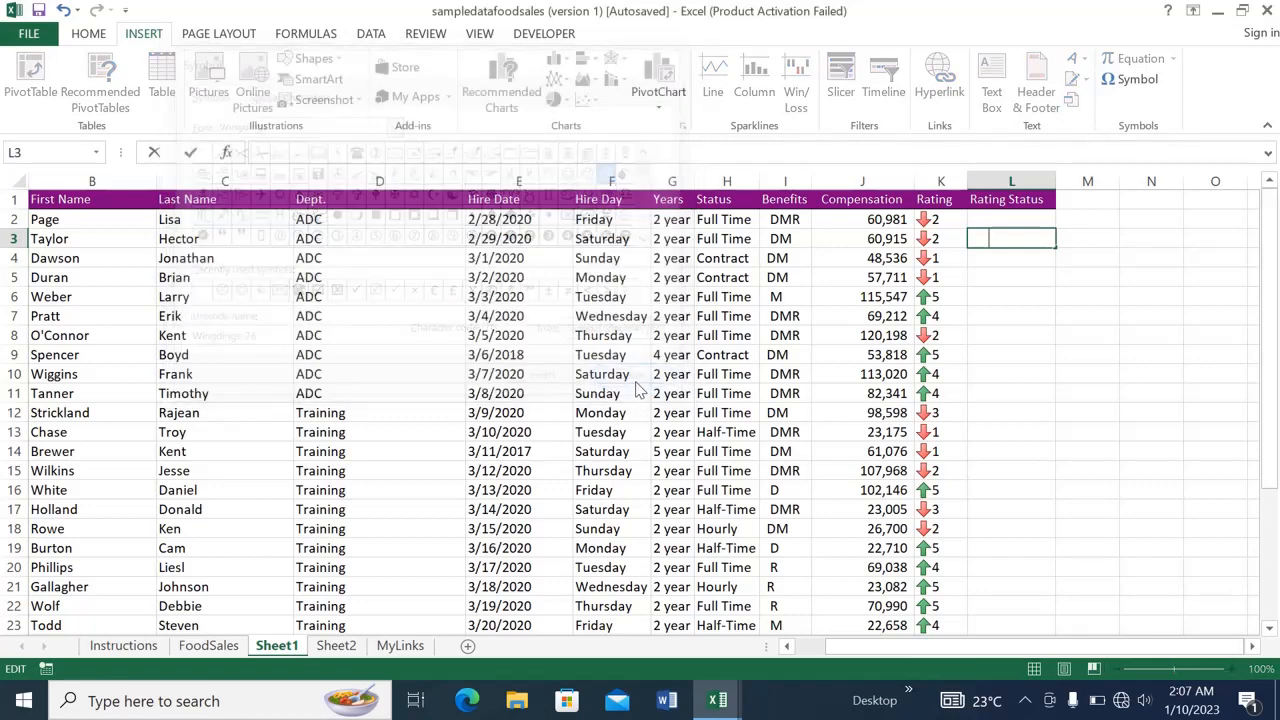
{"action": "left_click", "coordinate": [981, 220]}
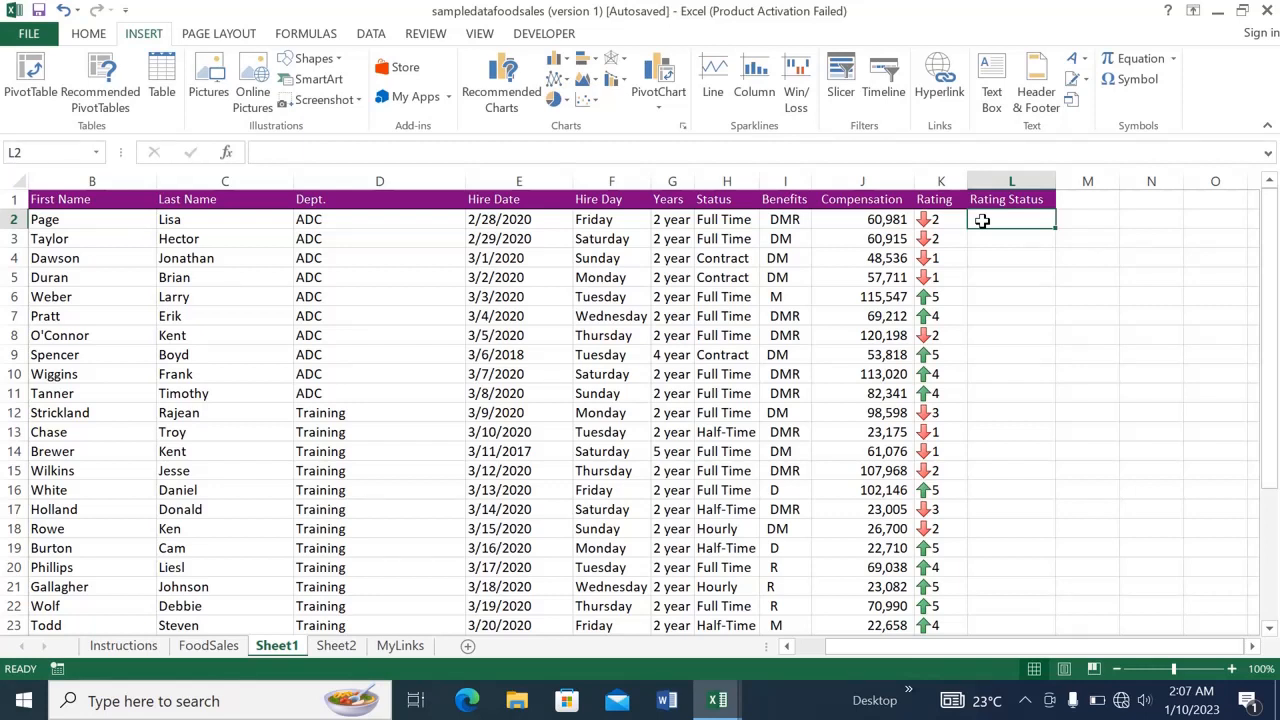
{"action": "type", "text": "="}
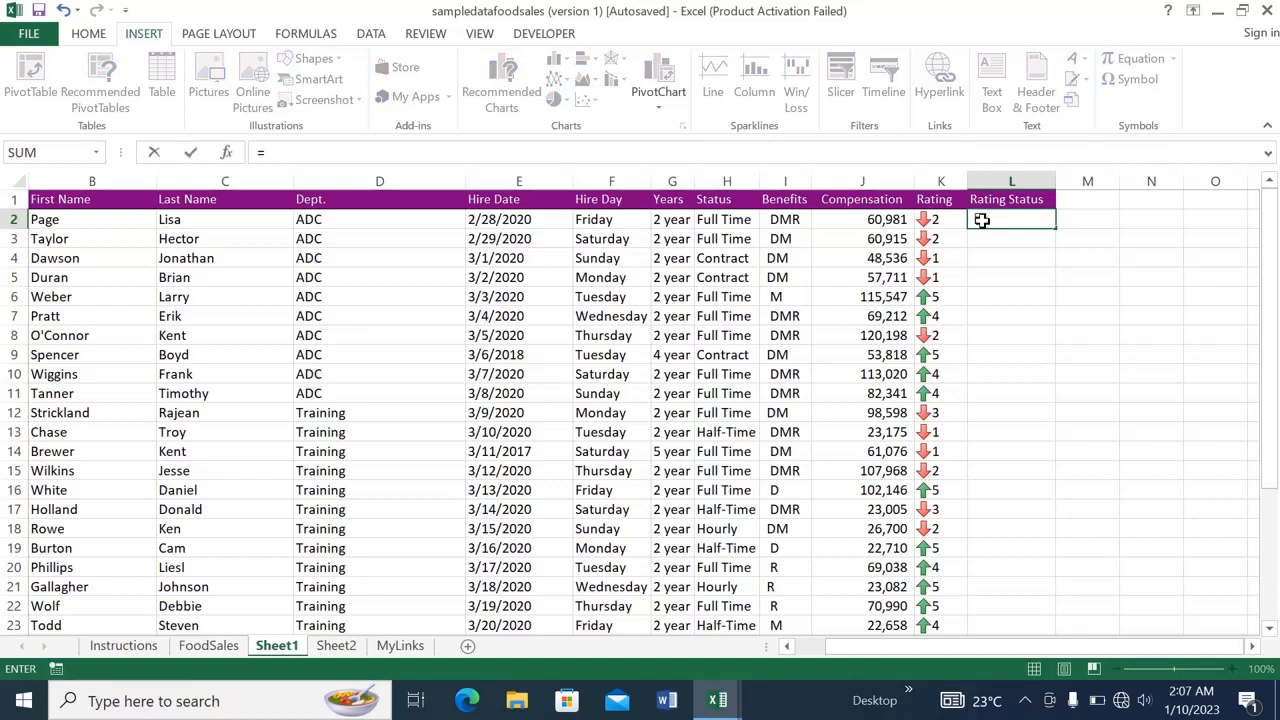
{"action": "key", "text": "BackSpace"}
{"action": "type", "text": "="}
{"action": "left_click", "coordinate": [88, 34]}
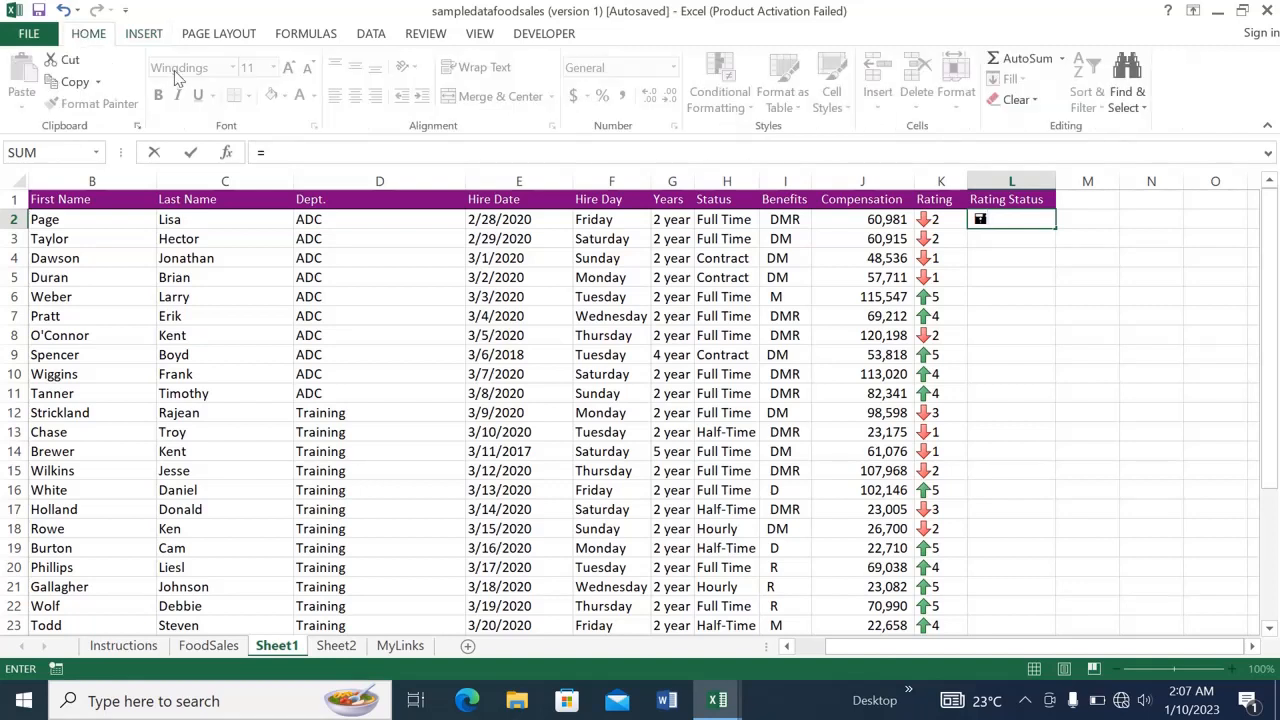
{"action": "key", "text": "Escape"}
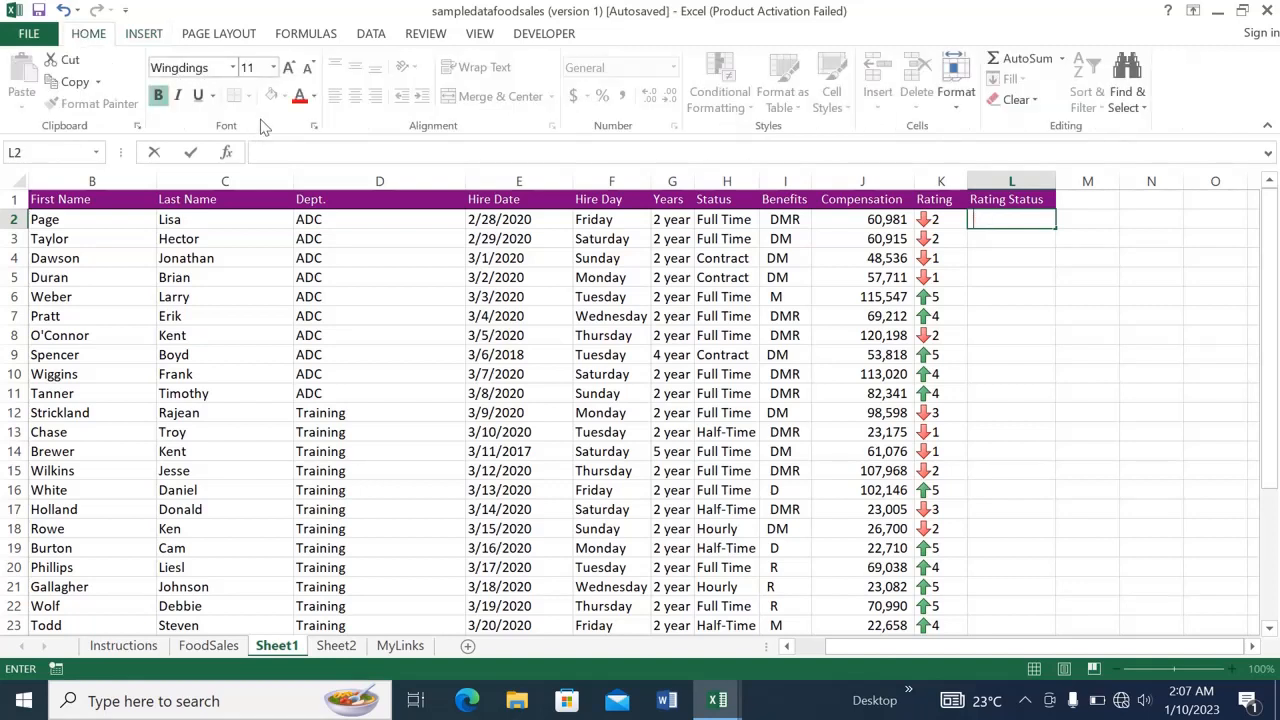
Set the font of Rating Status cell L2 to Times New Roman.
{"action": "left_click", "coordinate": [205, 70]}
{"action": "type", "text": "Times New Roman"}
{"action": "key", "text": "Return"}
Enter the formula =IF(K2>=4,CHAR(74),CHAR(76)) in Rating Status cell L2.
{"action": "type", "text": "="}
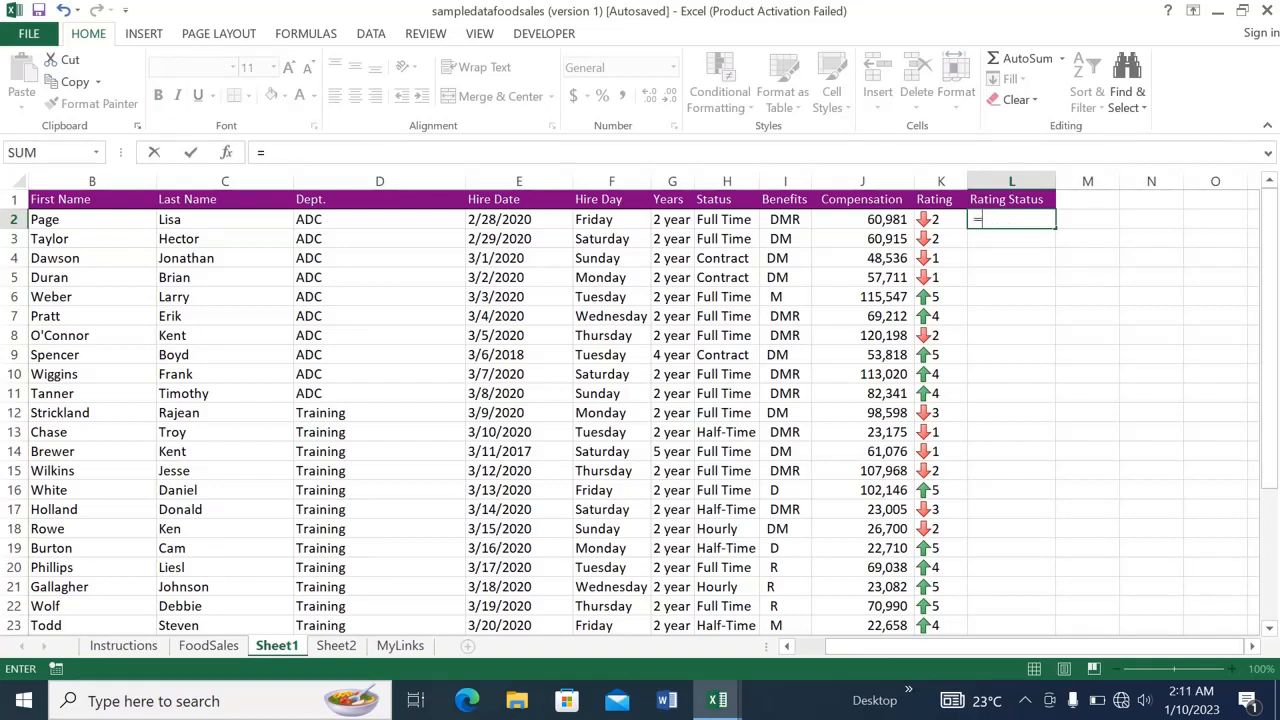
{"action": "type", "text": "if"}
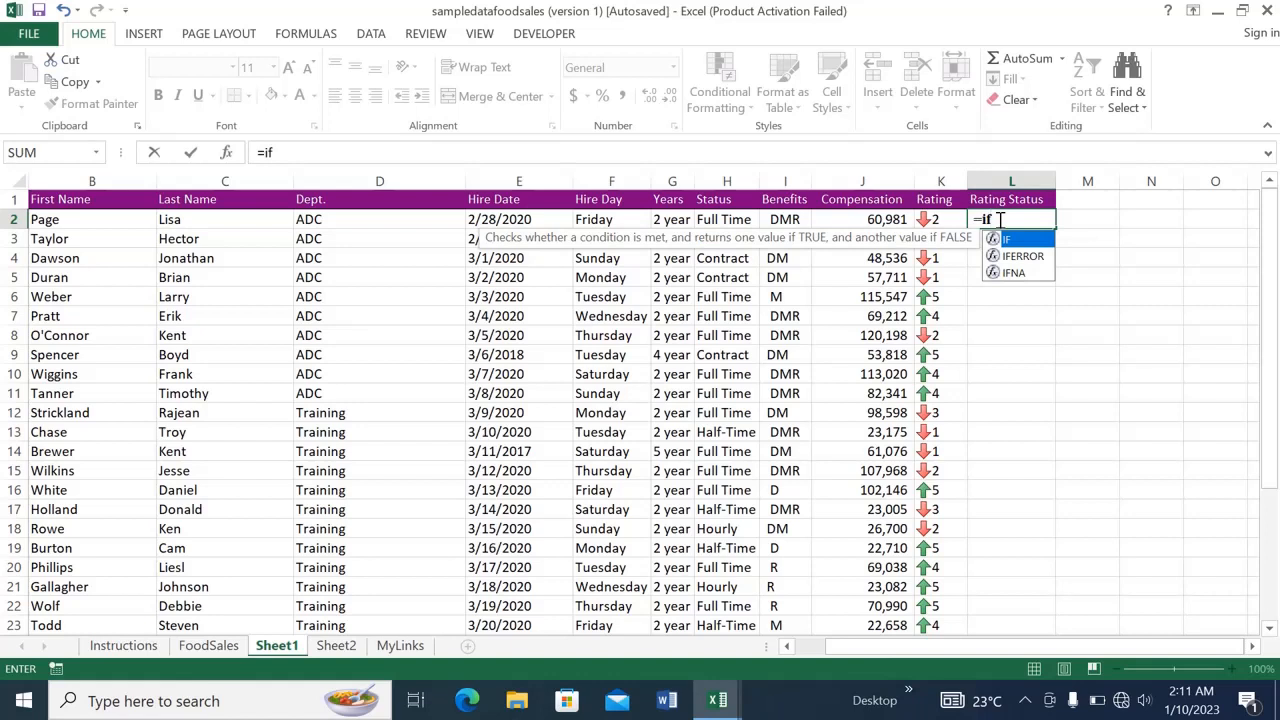
{"action": "type", "text": "("}
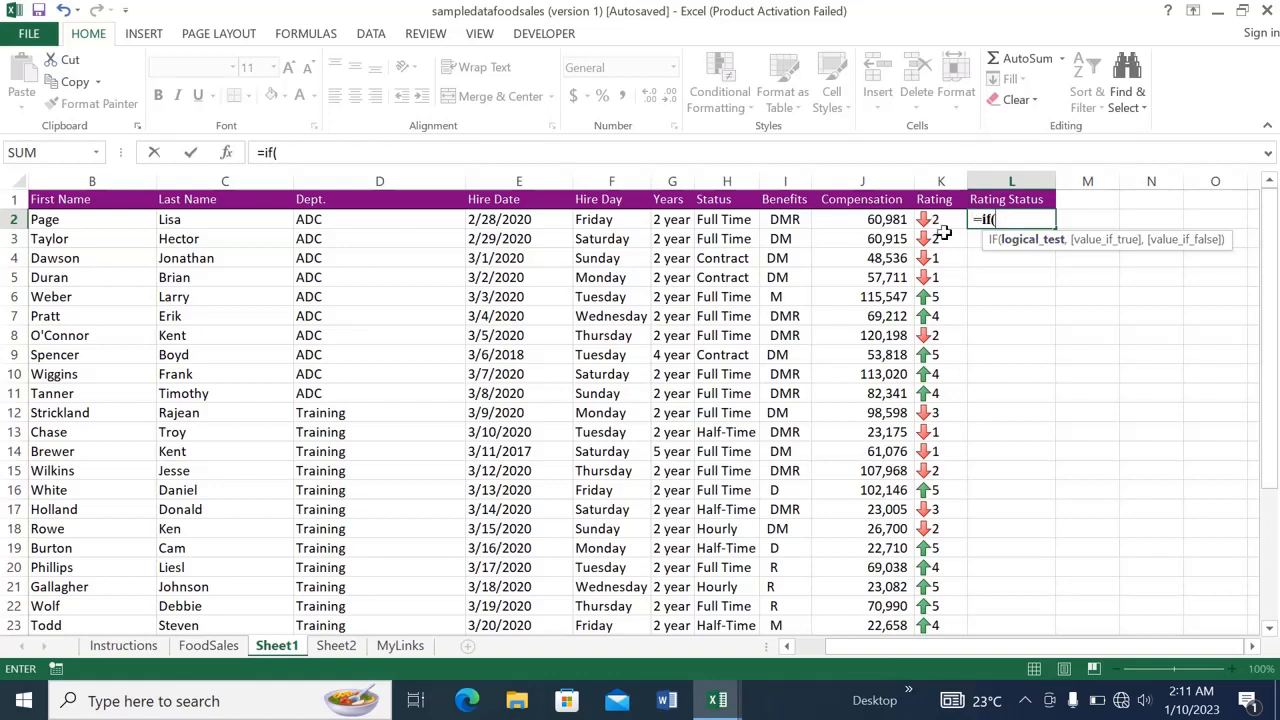
{"action": "left_click", "coordinate": [946, 219]}
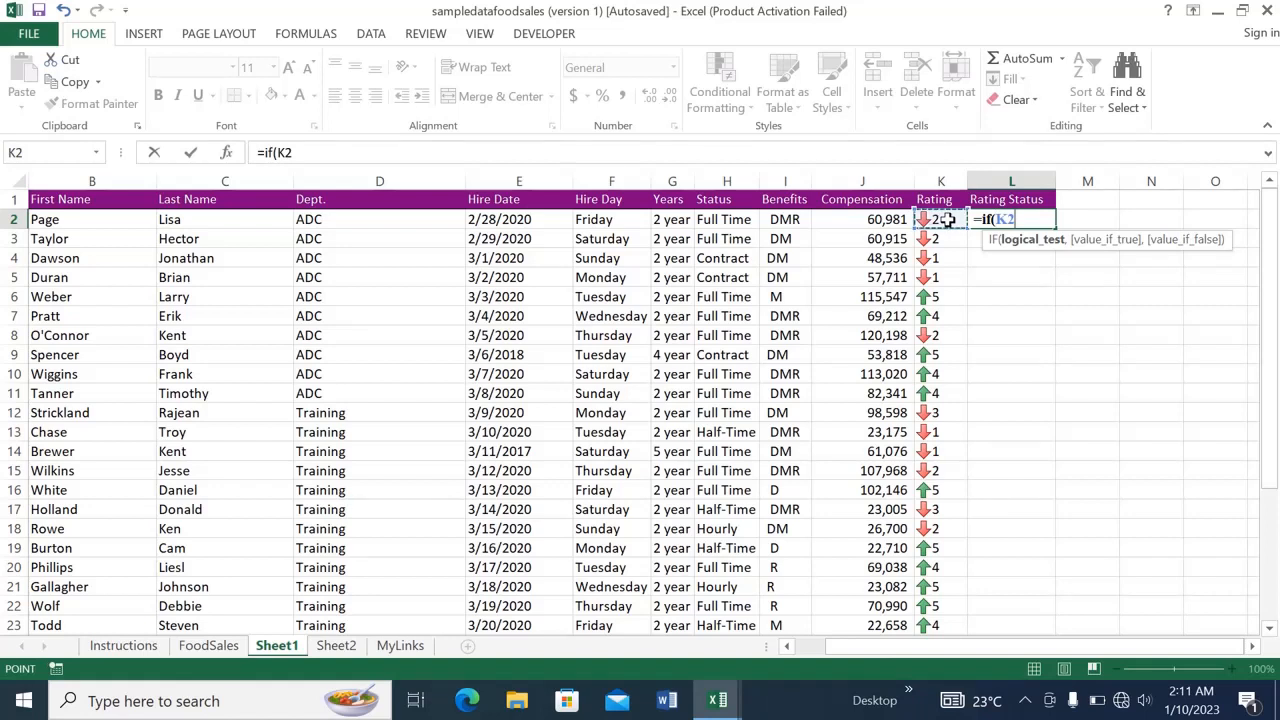
{"action": "type", "text": ">=4,"}
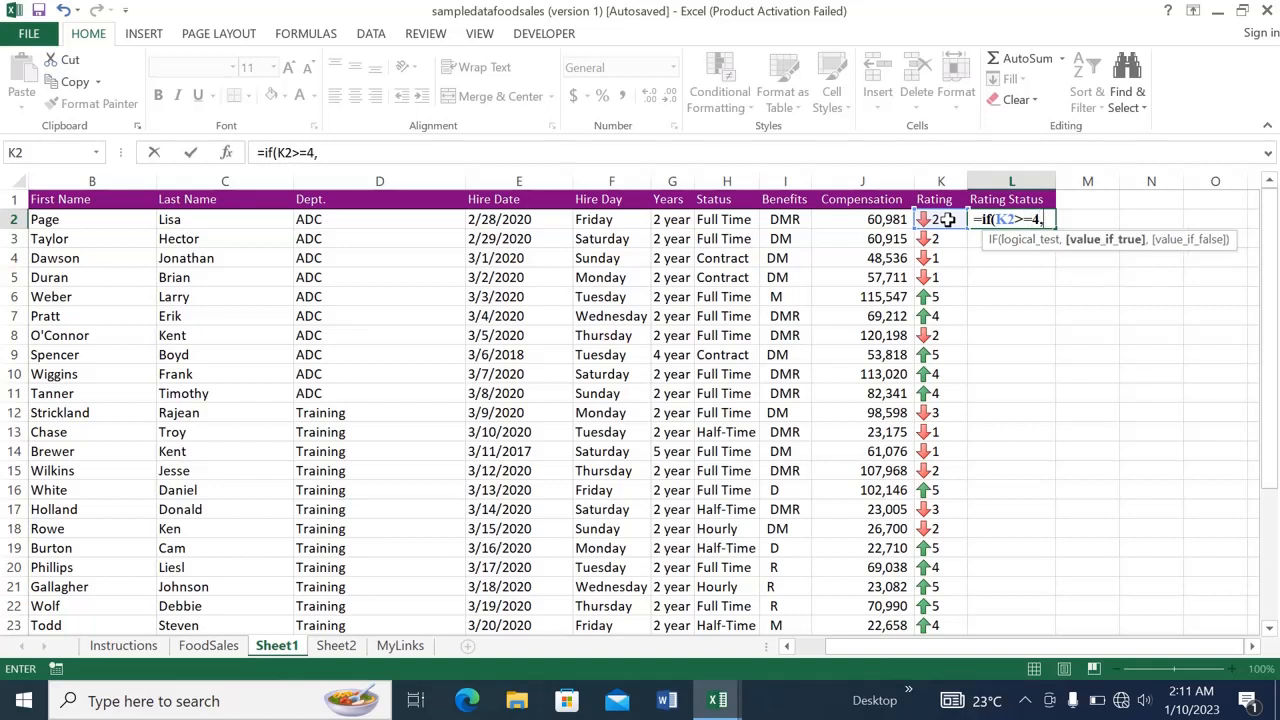
{"action": "type", "text": "cha"}
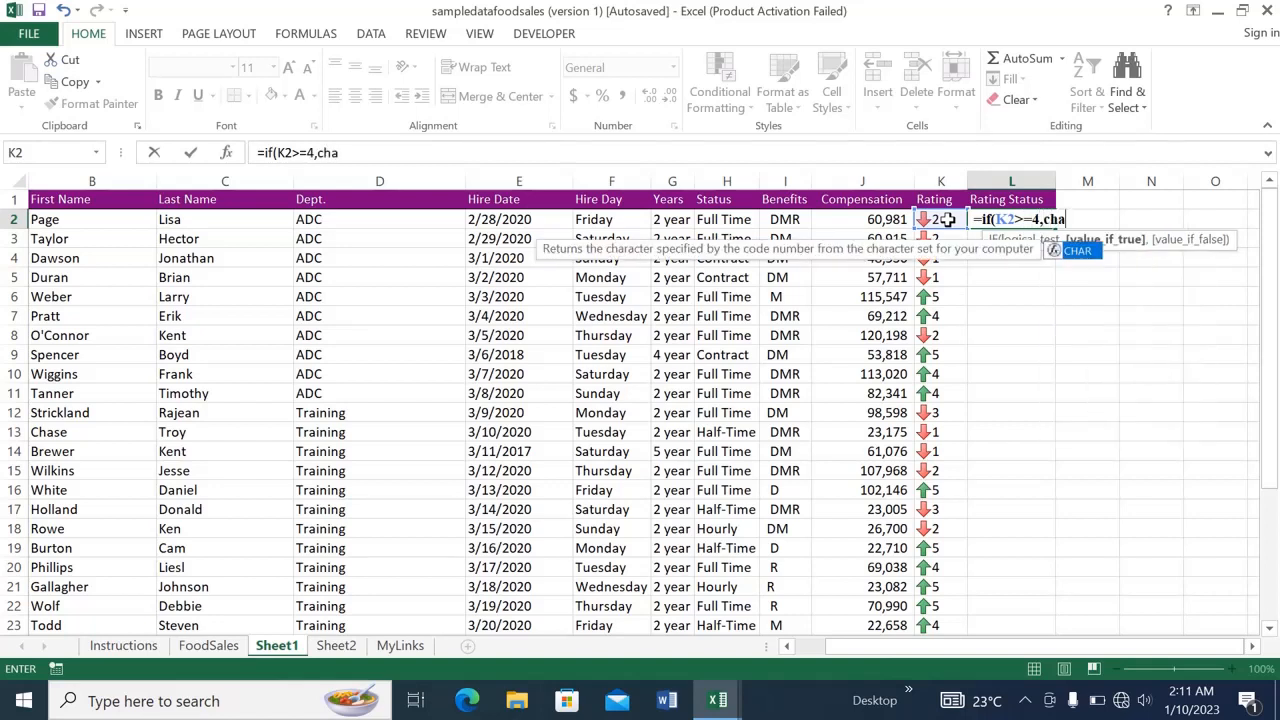
{"action": "type", "text": "r("}
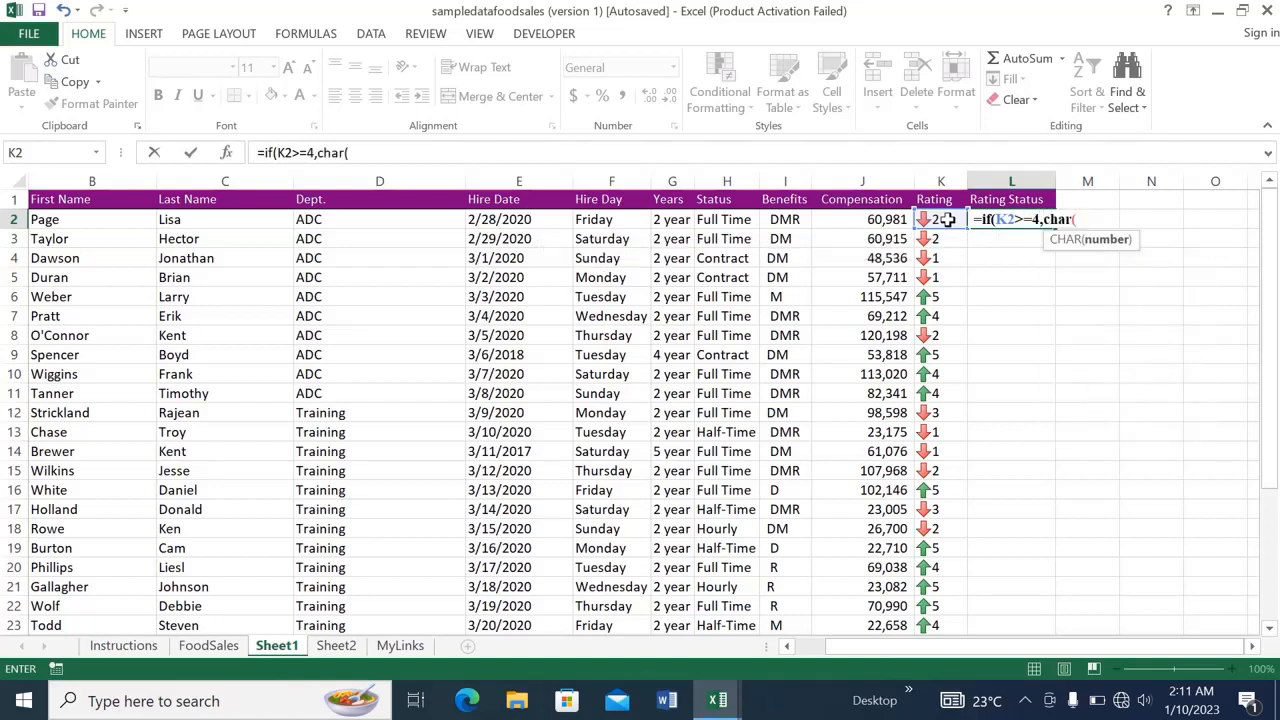
{"action": "type", "text": "74)"}
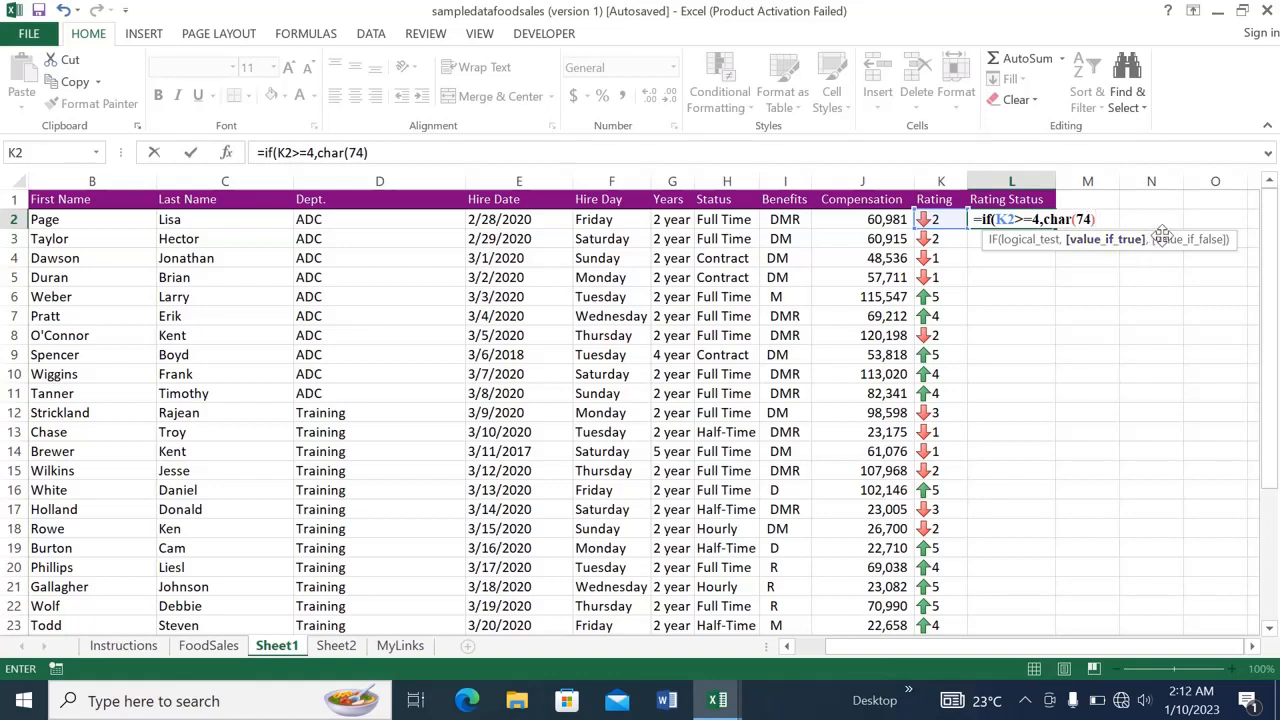
{"action": "type", "text": ","}
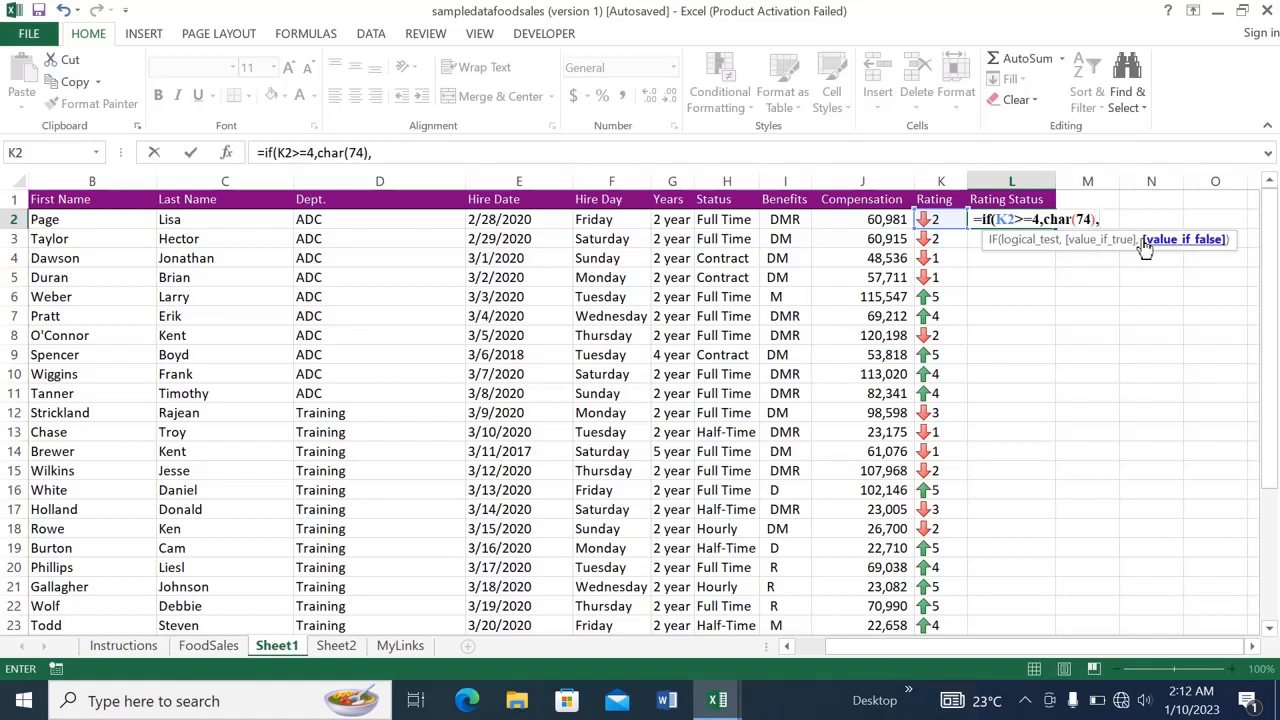
{"action": "type", "text": "char("}
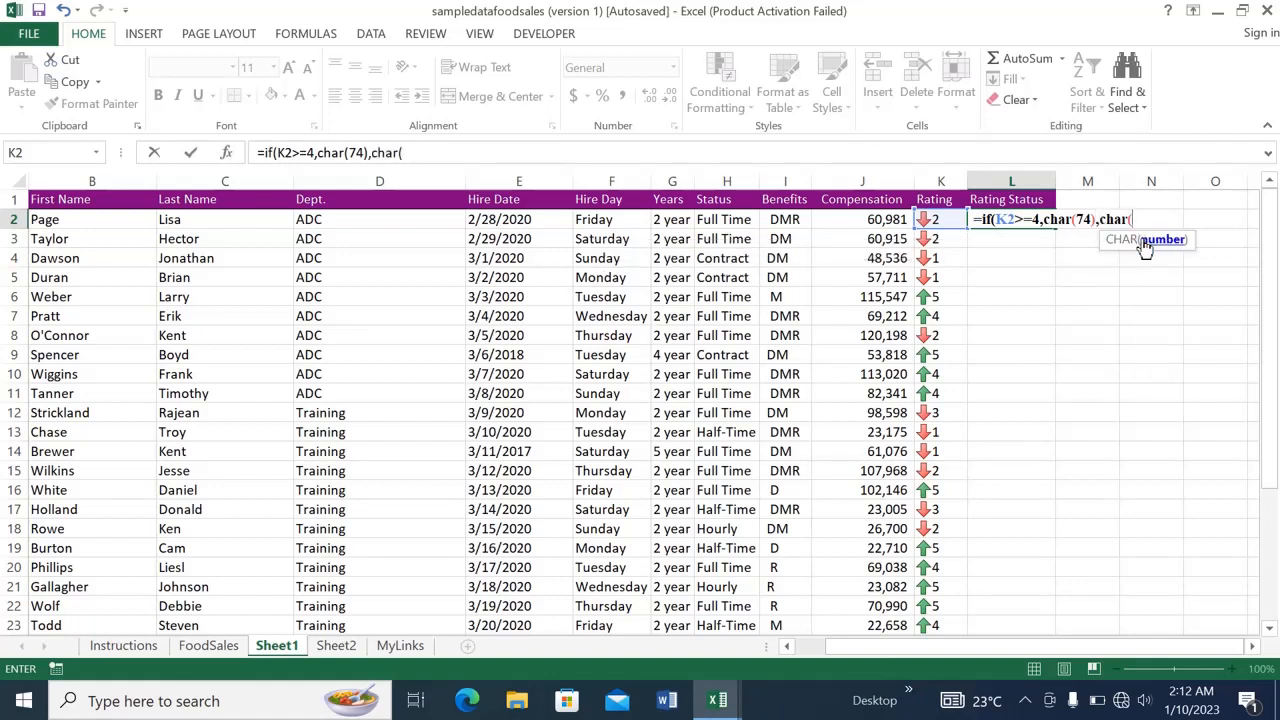
{"action": "type", "text": "76))"}
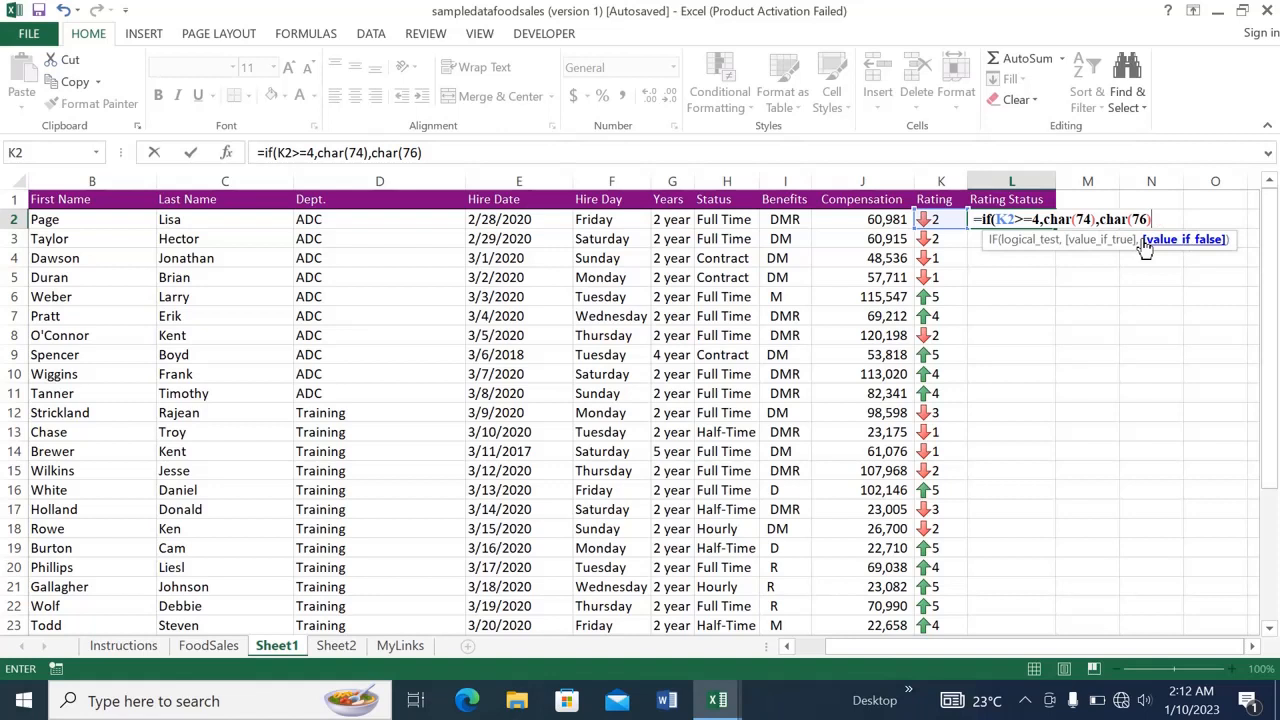
{"action": "key", "text": "Return"}
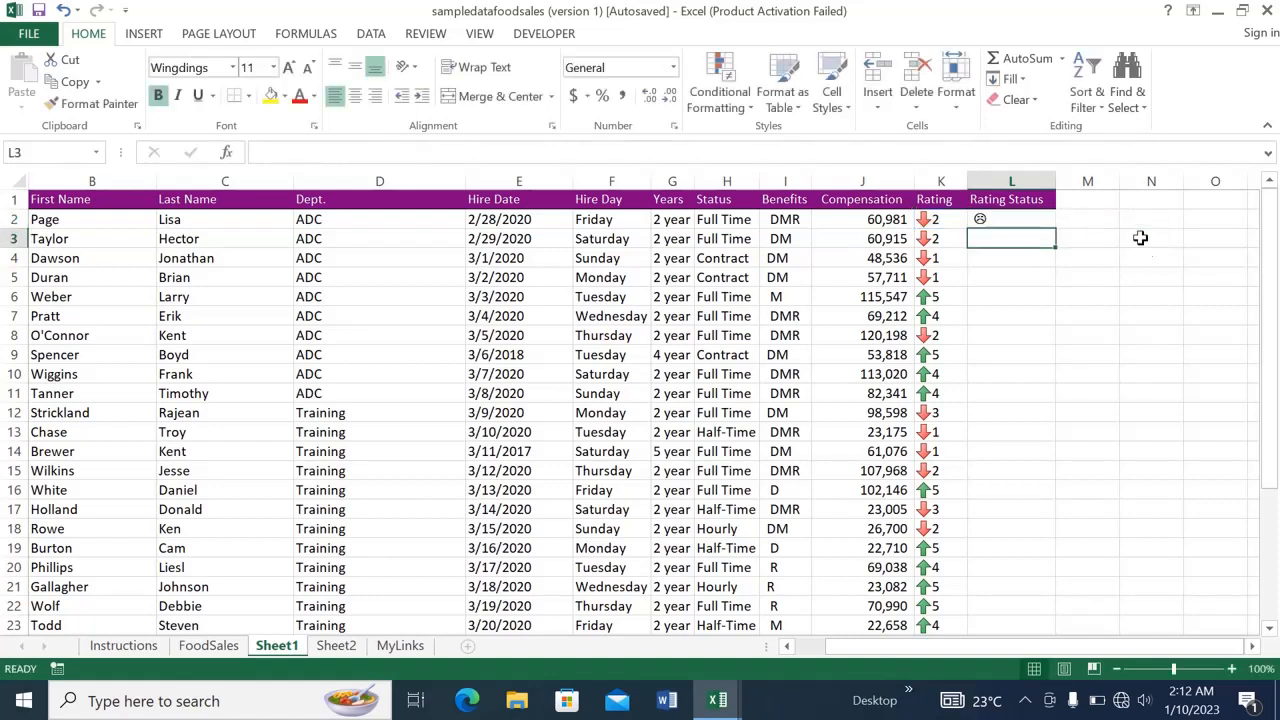
Fill the formula in L2 down the Rating Status column through the last employee row.
{"action": "left_click", "coordinate": [1015, 222]}
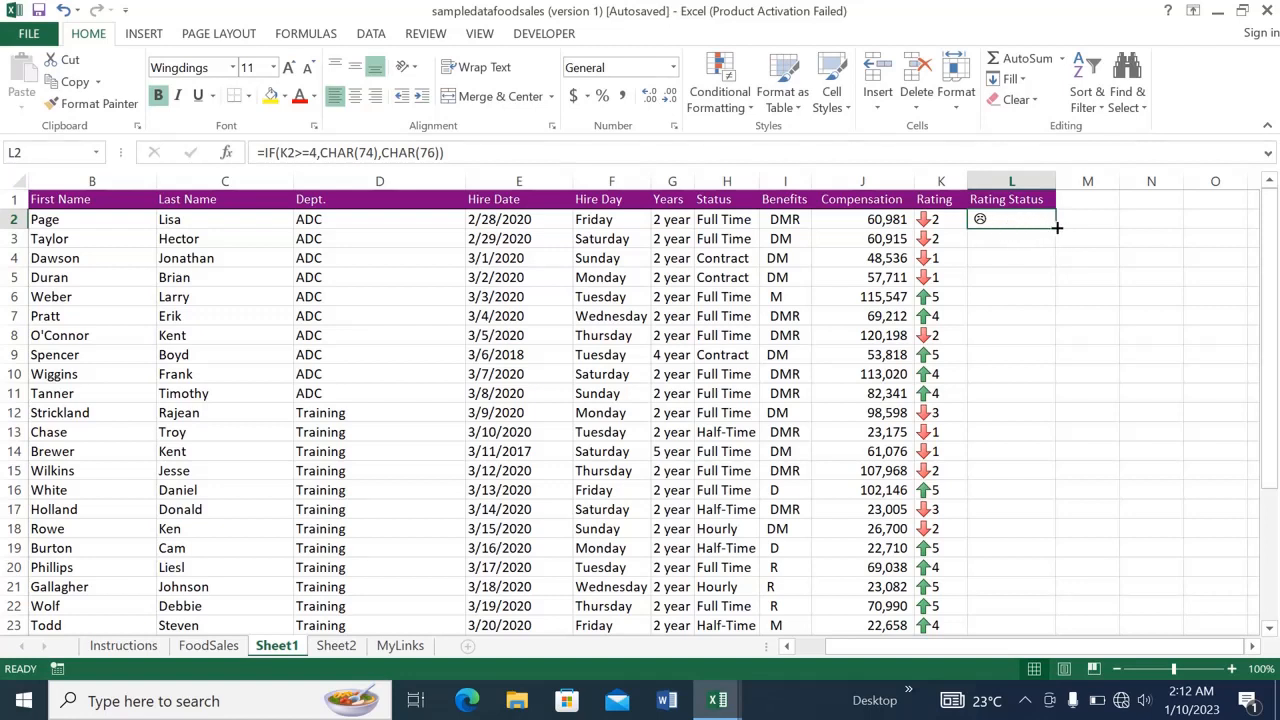
{"action": "double_click", "coordinate": [1057, 227]}
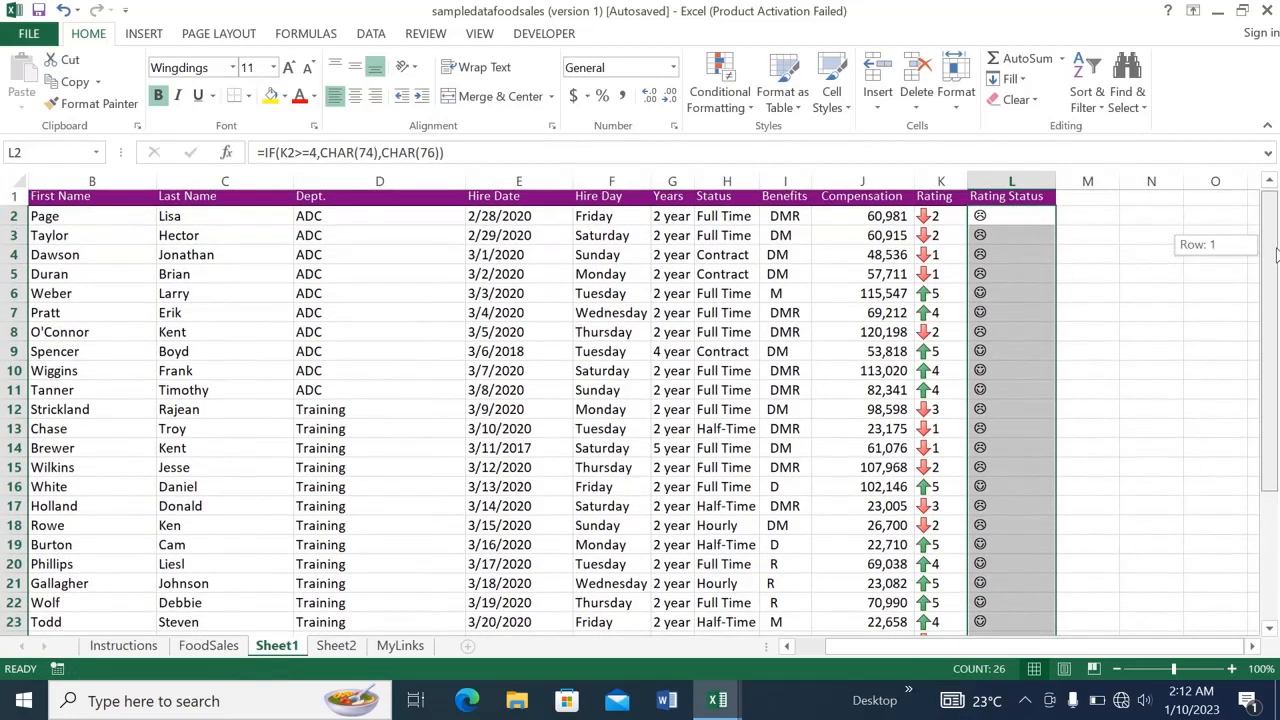
{"action": "left_click_drag", "start_coordinate": [1275, 255], "coordinate": [1275, 265]}
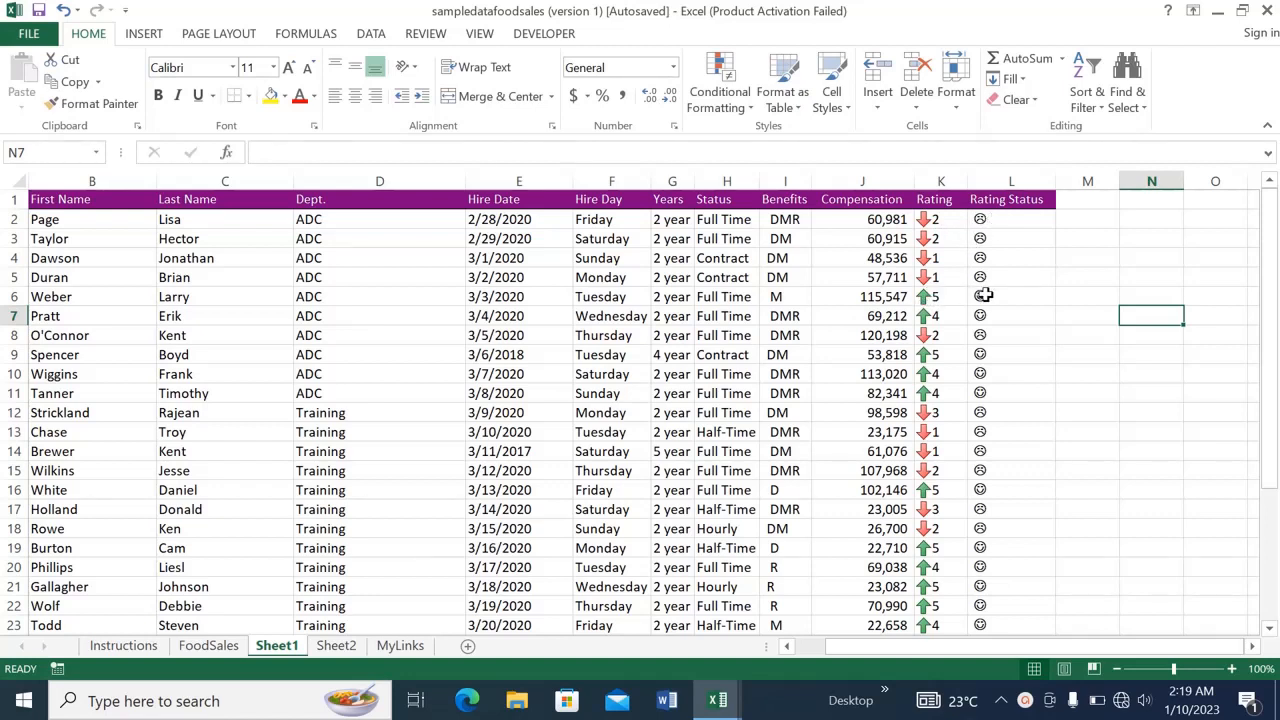
Add a conditional formatting rule to the Rating Status column that fills cells with a value equal to =char(74) in green.
{"action": "left_click", "coordinate": [998, 177]}
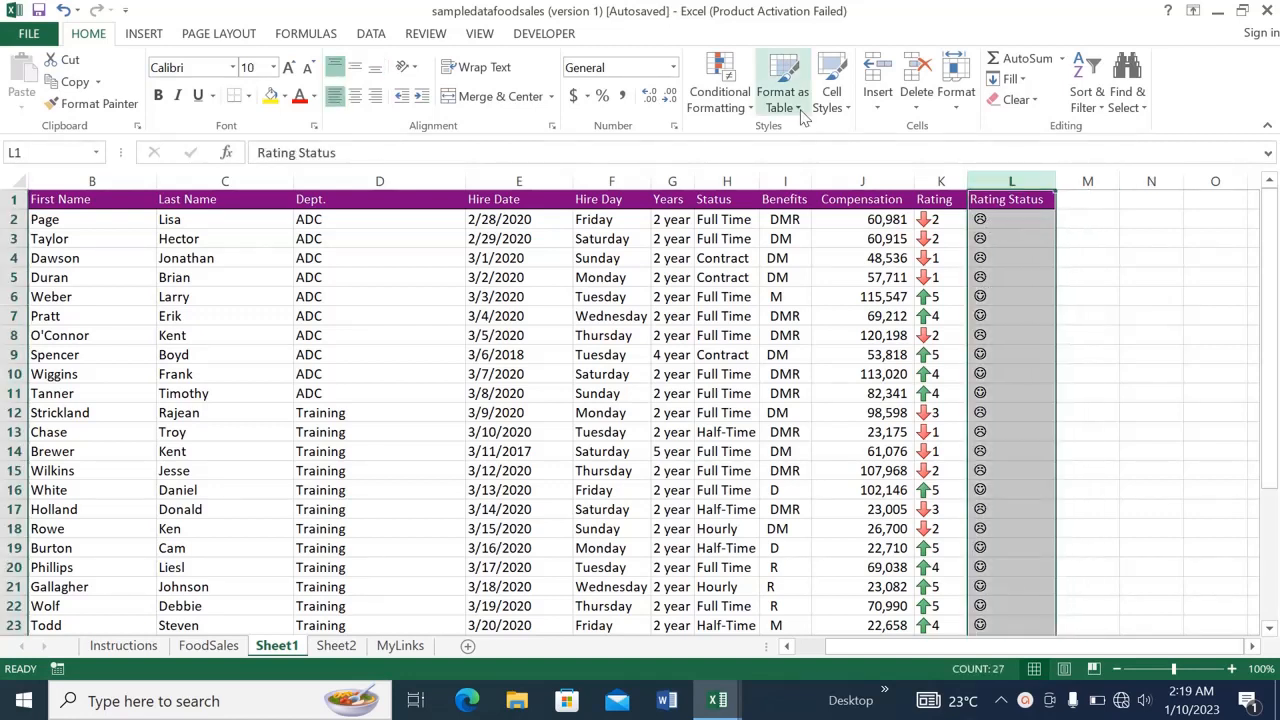
{"action": "left_click", "coordinate": [741, 108]}
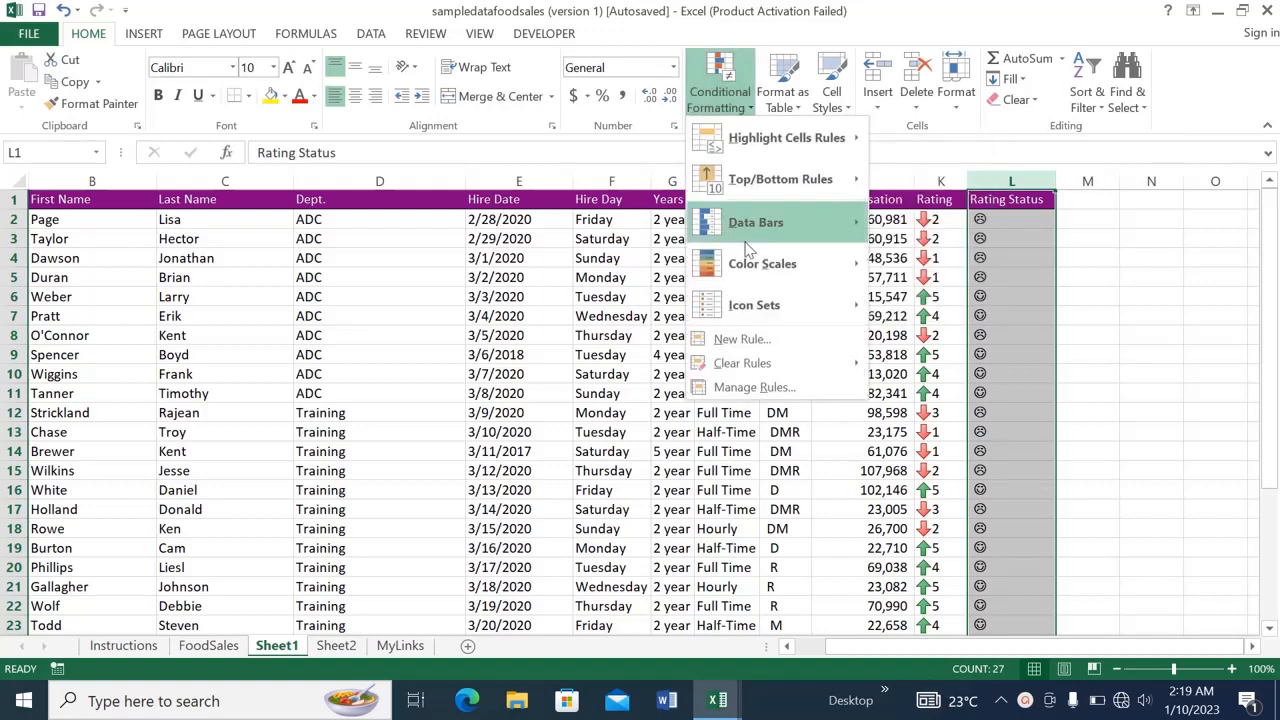
{"action": "left_click", "coordinate": [757, 342]}
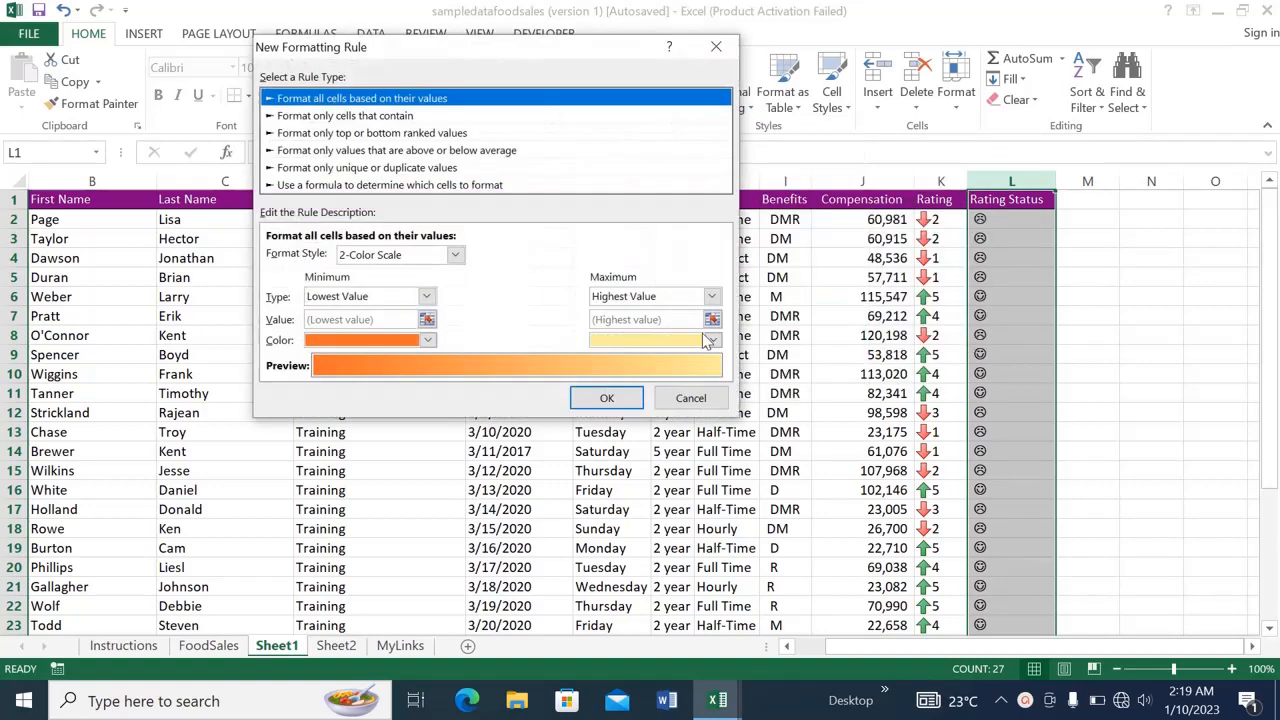
{"action": "left_click", "coordinate": [319, 117]}
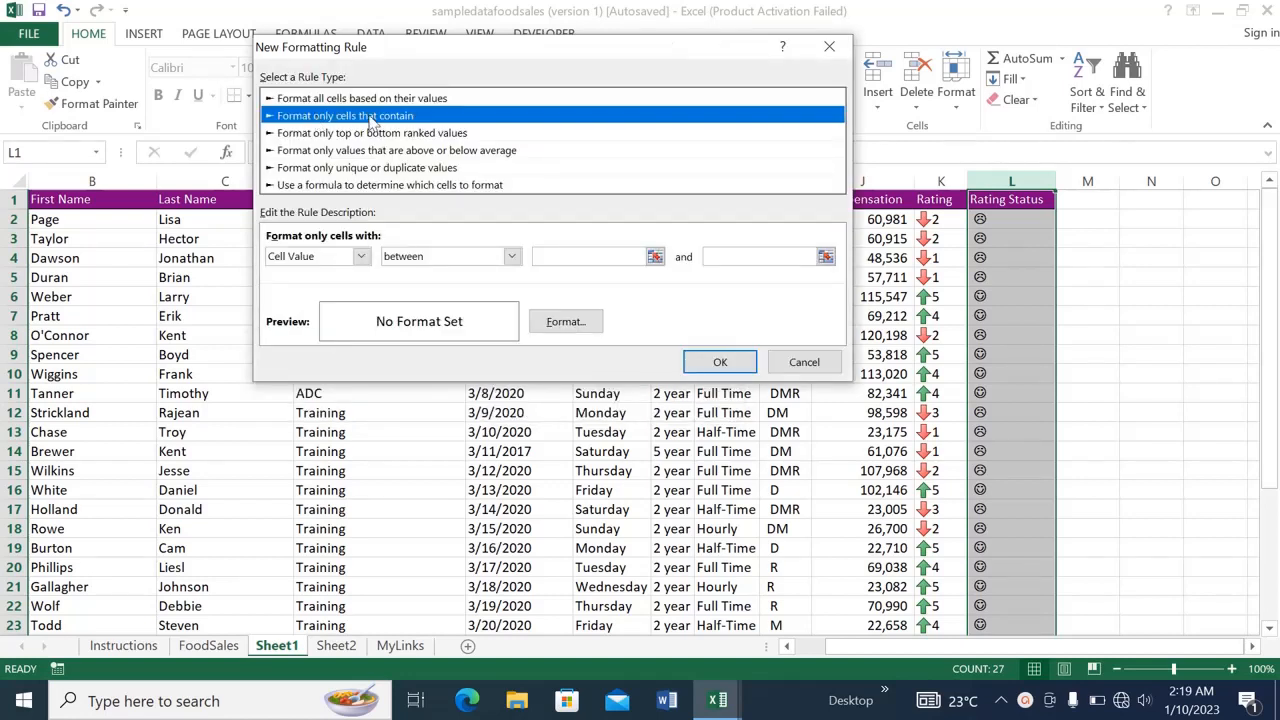
{"action": "left_click", "coordinate": [512, 257]}
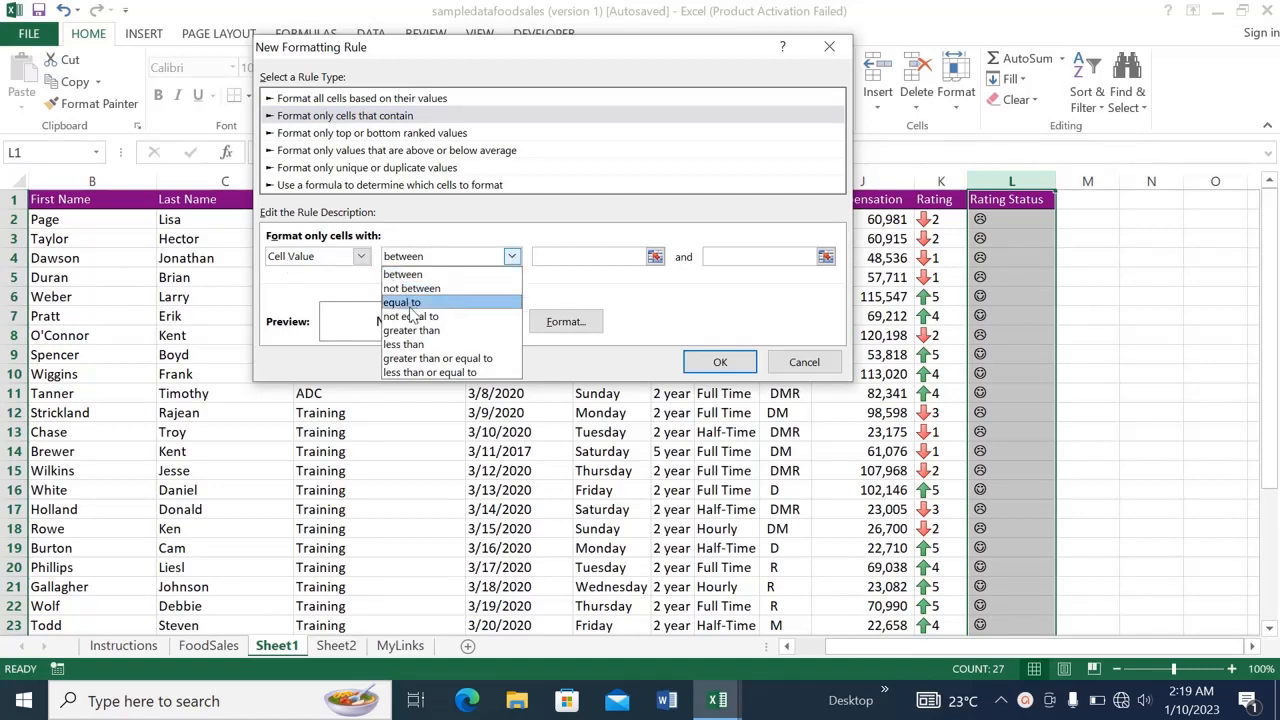
{"action": "left_click", "coordinate": [443, 301]}
{"action": "left_click", "coordinate": [557, 257]}
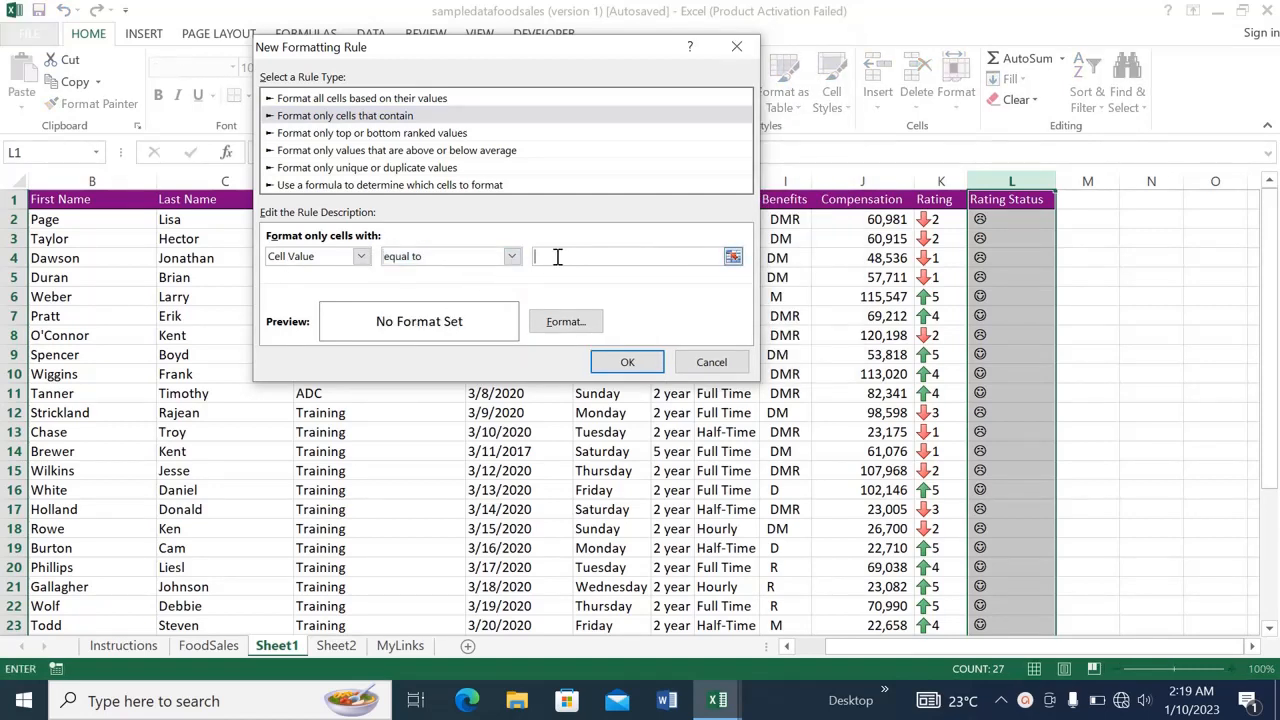
{"action": "type", "text": "=char(74)"}
{"action": "left_click", "coordinate": [562, 324]}
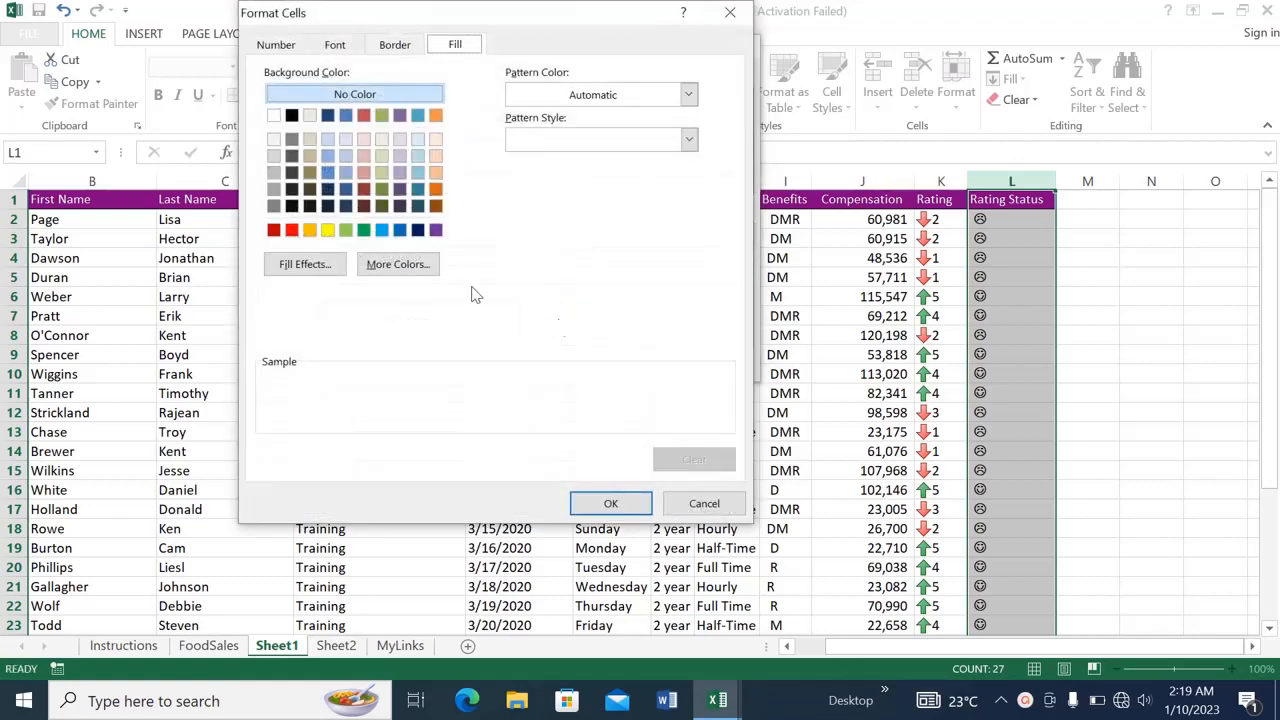
{"action": "left_click", "coordinate": [364, 232]}
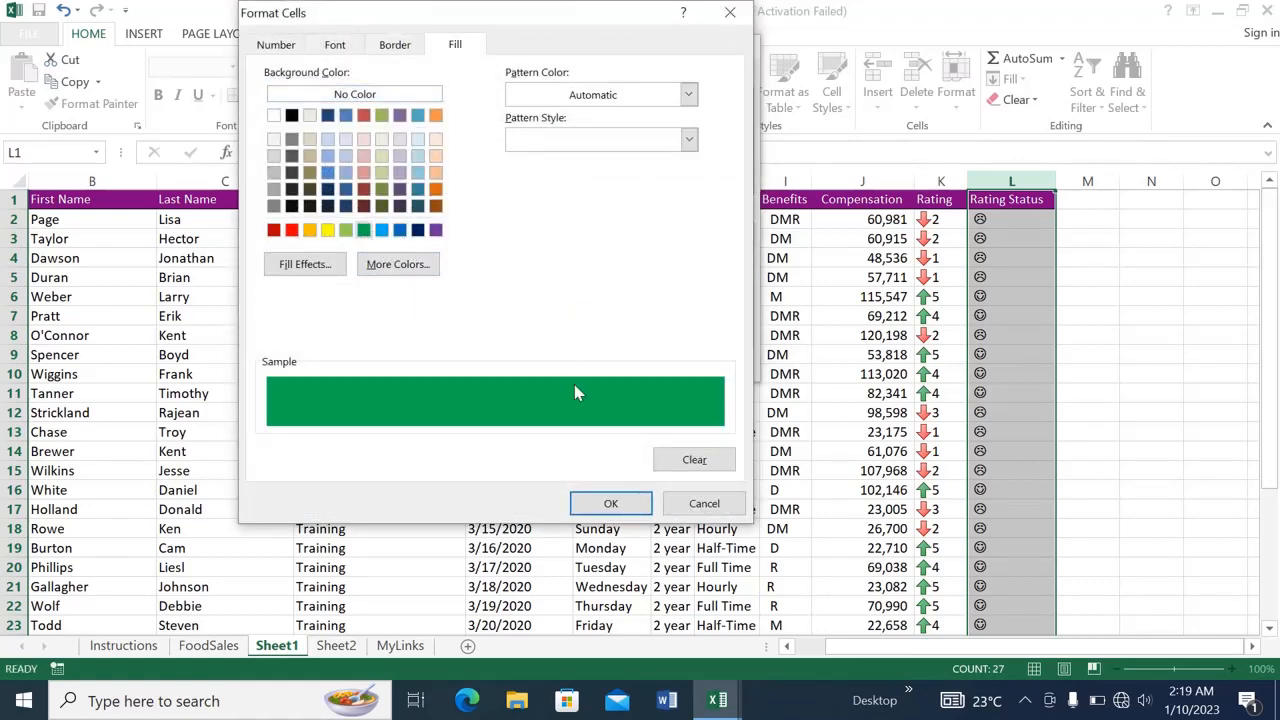
{"action": "left_click", "coordinate": [617, 504]}
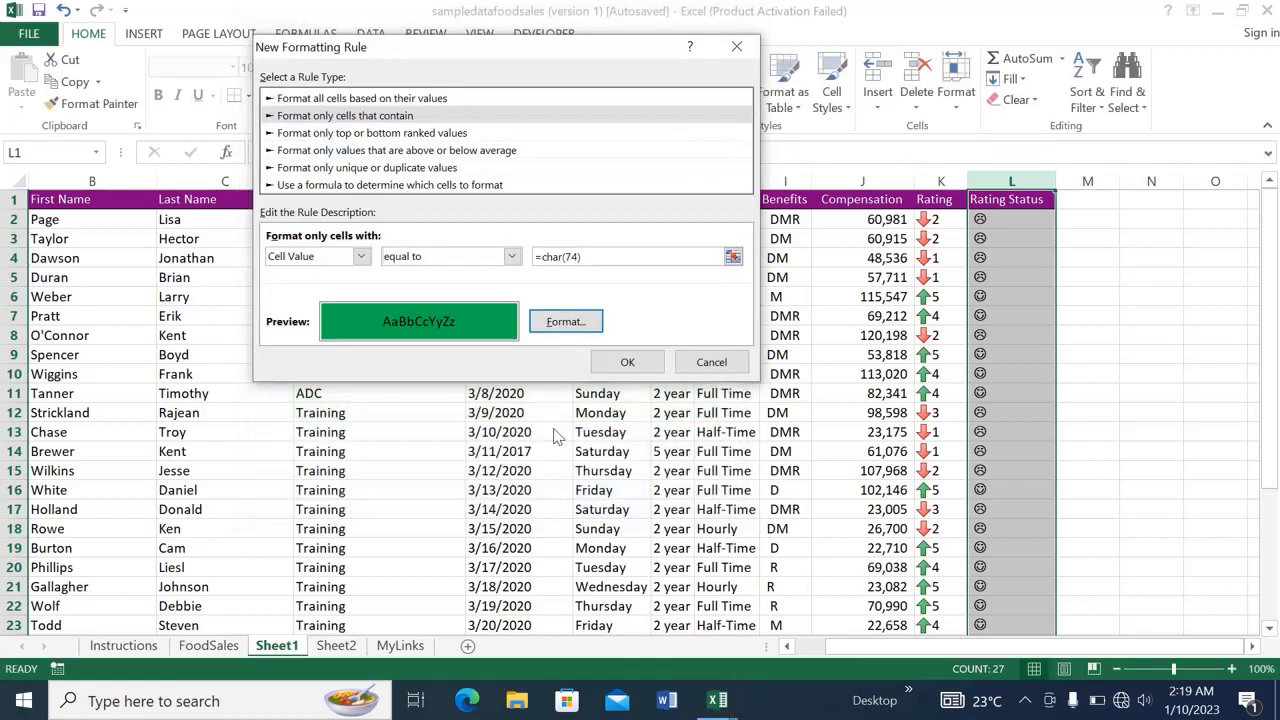
{"action": "left_click", "coordinate": [616, 364]}
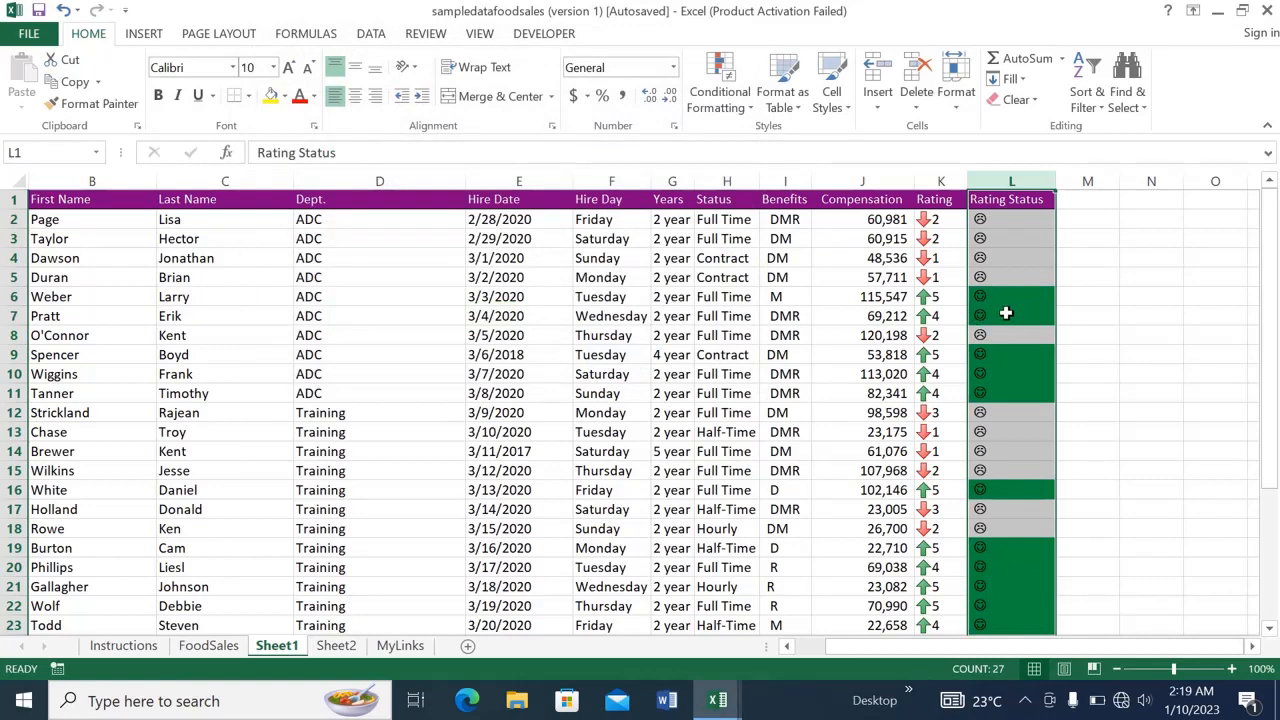
Add a second conditional formatting rule to the Rating Status column that fills cells equal to =char(76) in red.
{"action": "left_click", "coordinate": [718, 115]}
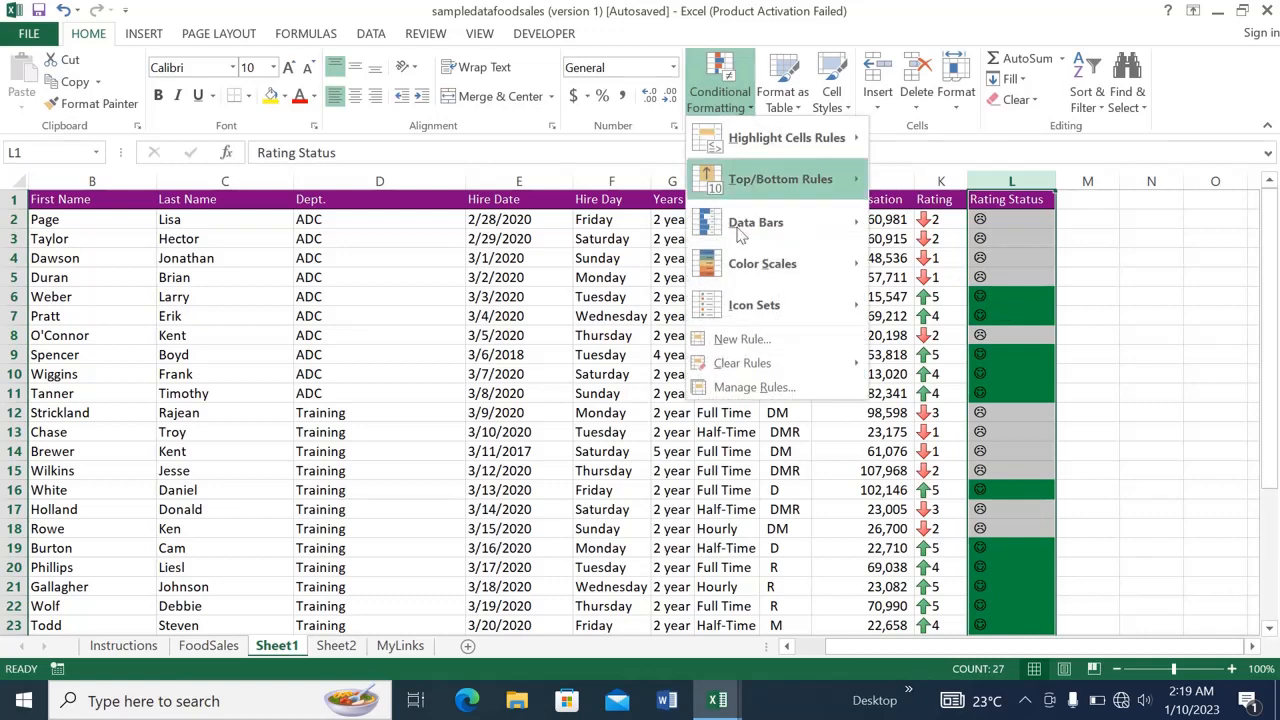
{"action": "left_click", "coordinate": [746, 339]}
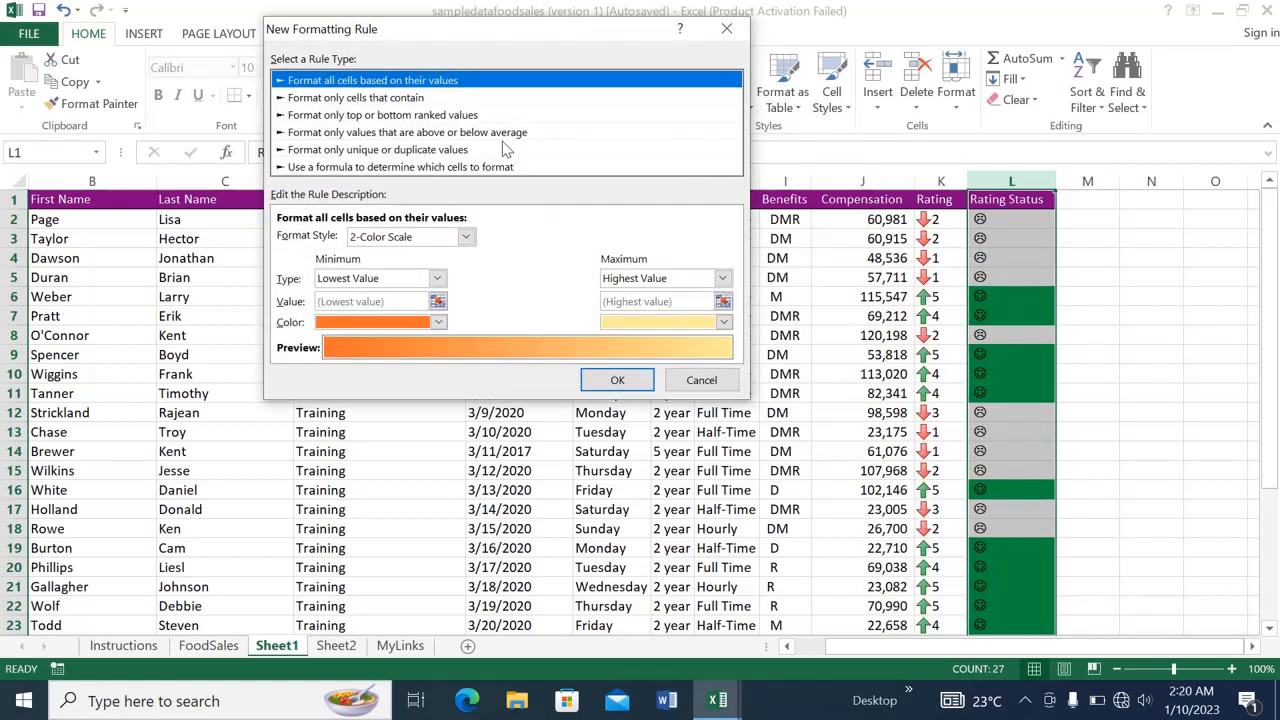
{"action": "left_click", "coordinate": [362, 100]}
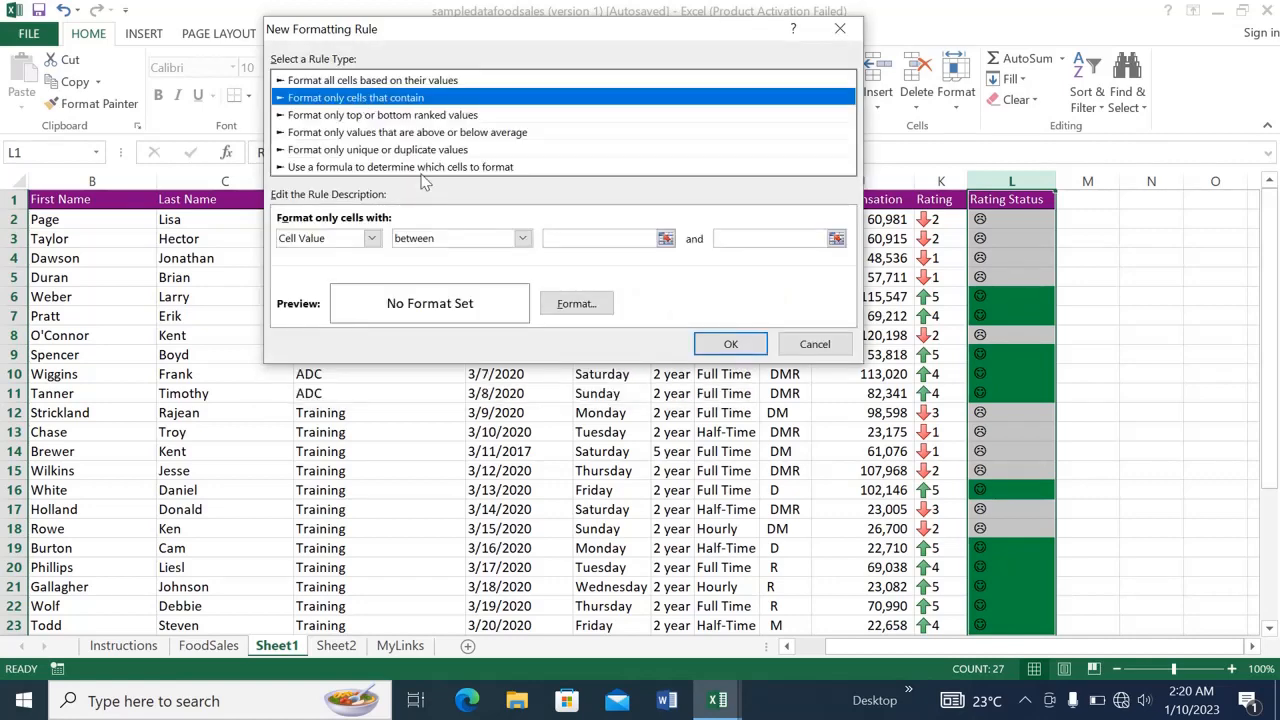
{"action": "left_click", "coordinate": [523, 240]}
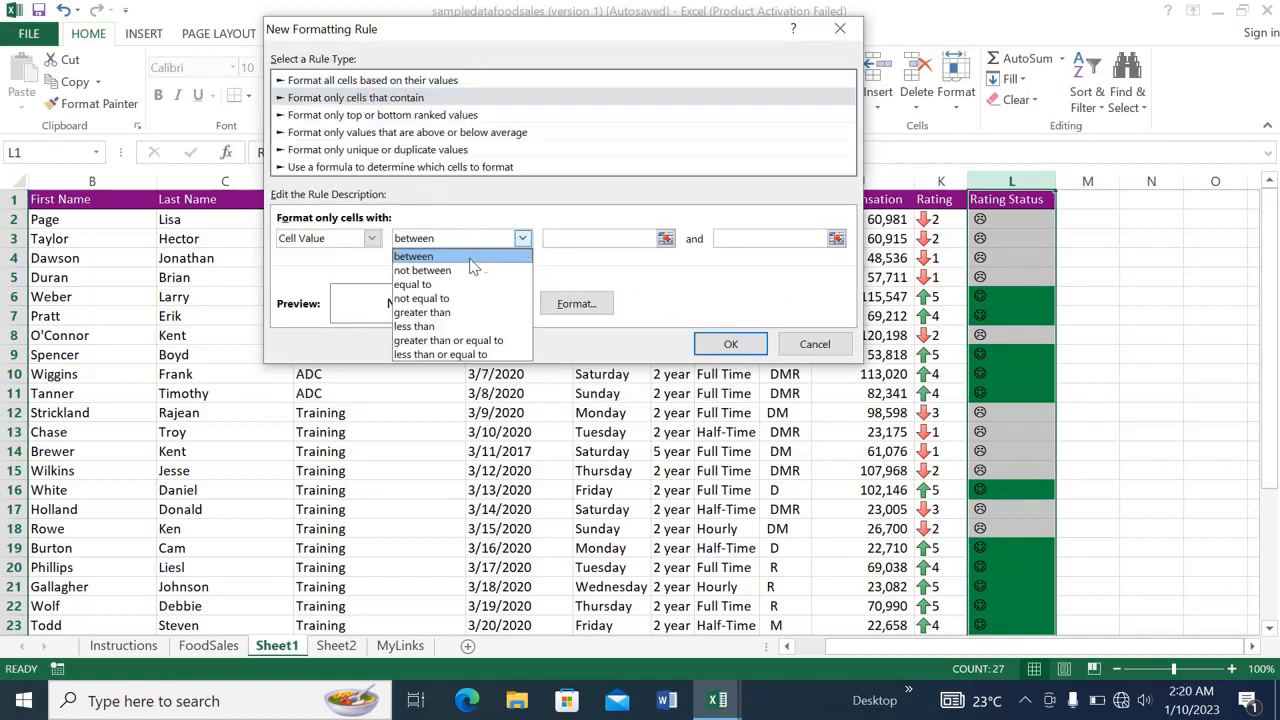
{"action": "left_click", "coordinate": [450, 287]}
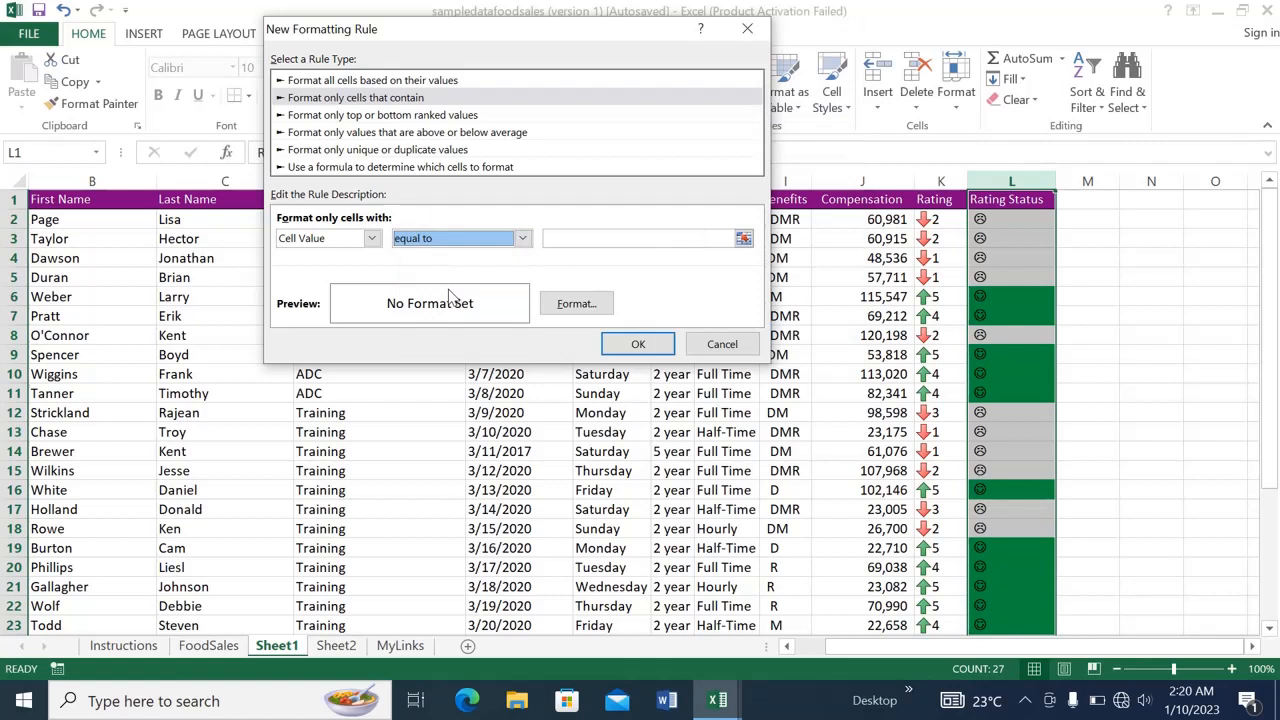
{"action": "left_click", "coordinate": [564, 237]}
{"action": "type", "text": "=char"}
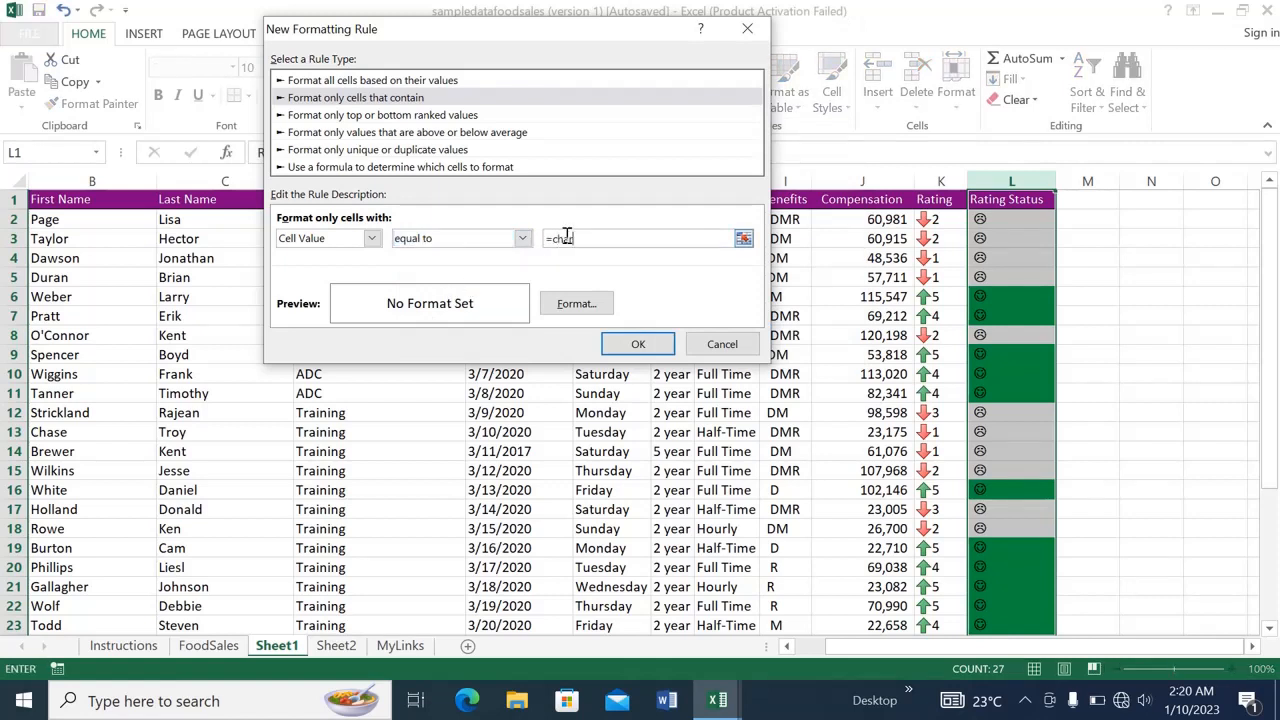
{"action": "type", "text": "(76)"}
{"action": "left_click", "coordinate": [576, 303]}
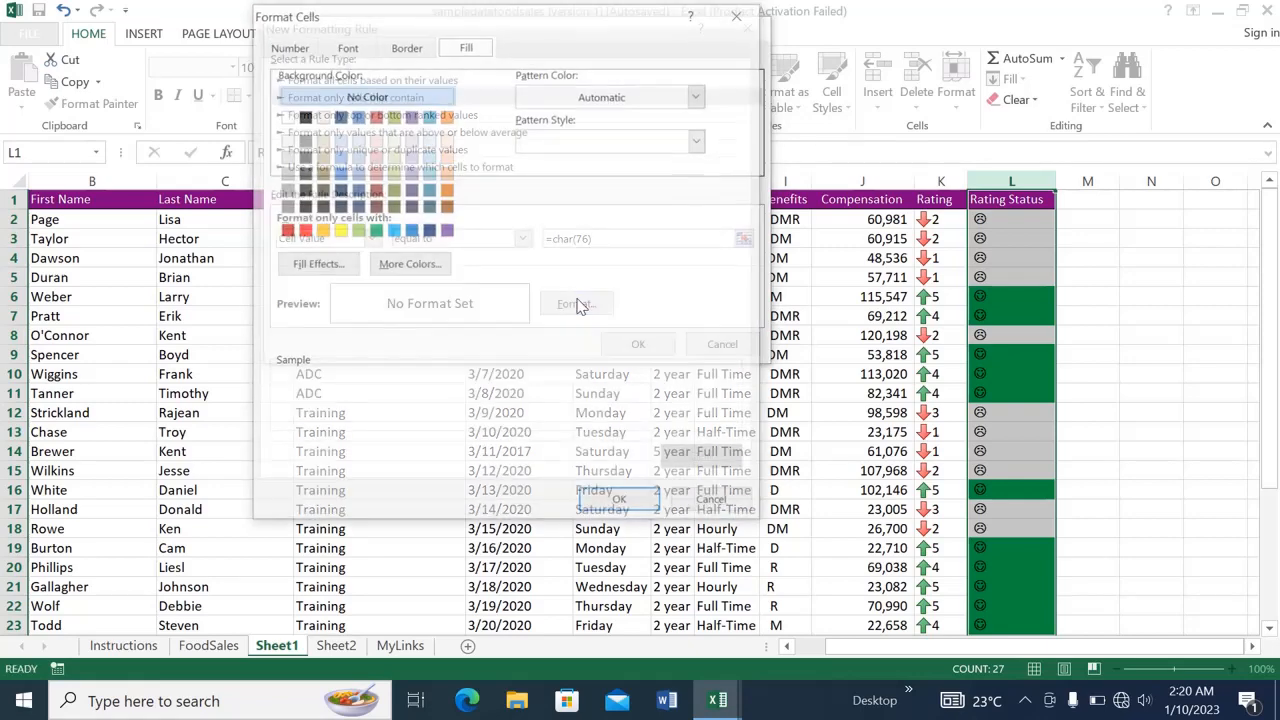
{"action": "left_click", "coordinate": [303, 231]}
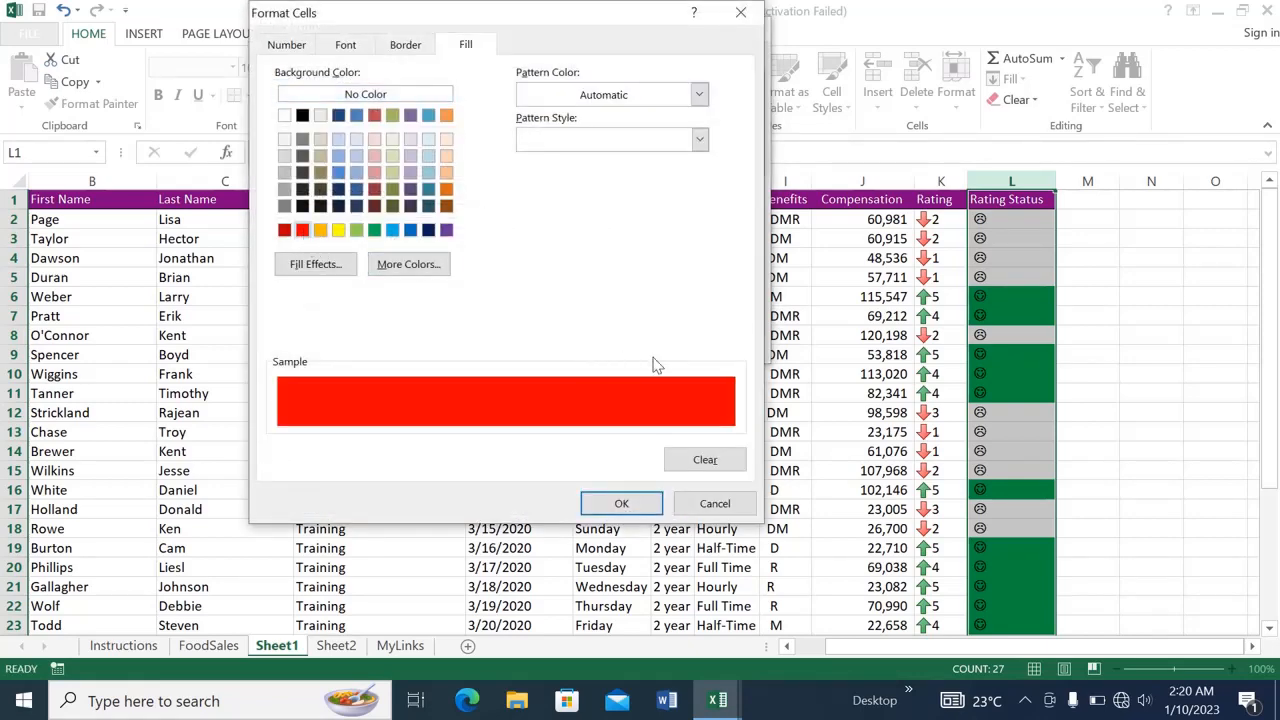
{"action": "left_click", "coordinate": [617, 504]}
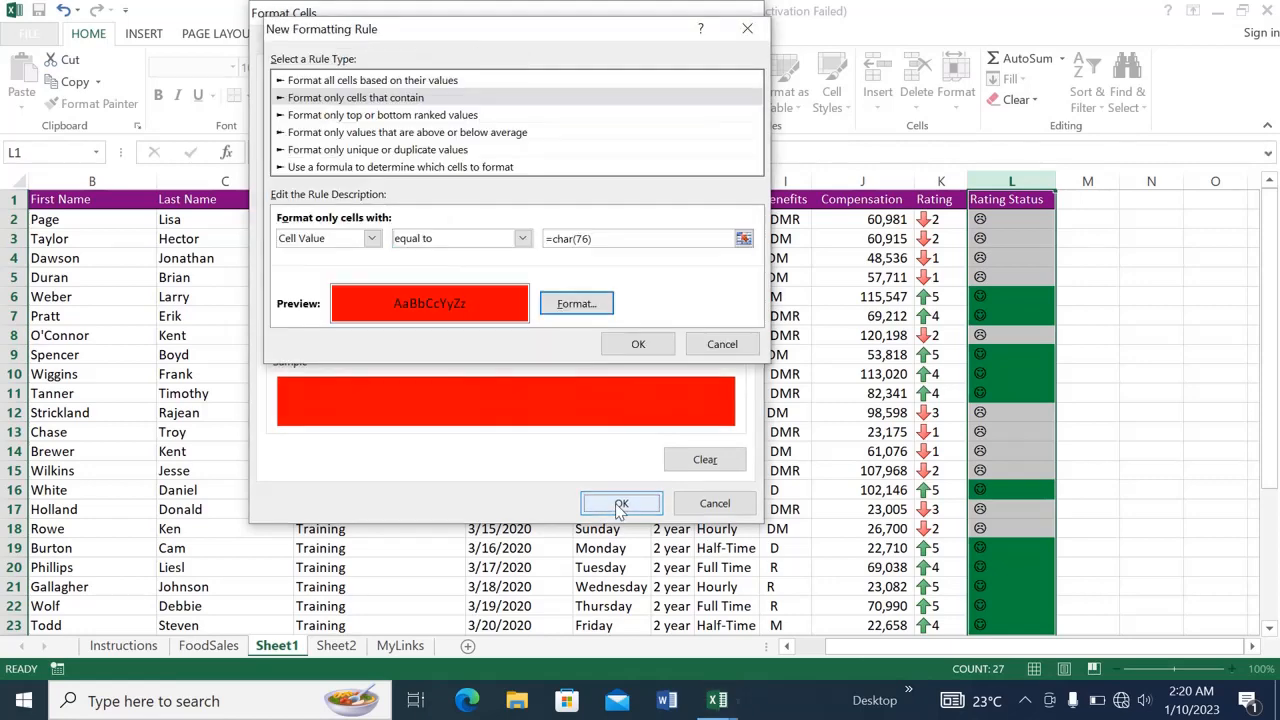
{"action": "left_click", "coordinate": [637, 344]}
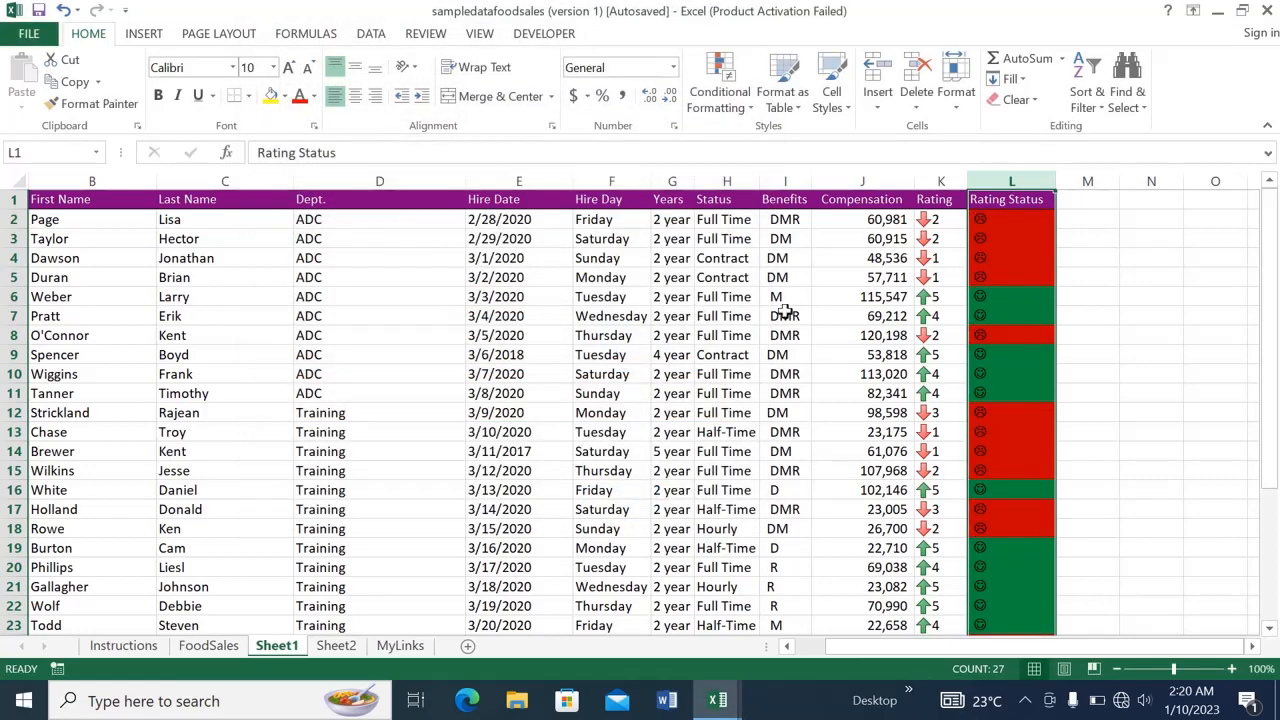
{"action": "left_click", "coordinate": [1092, 258]}
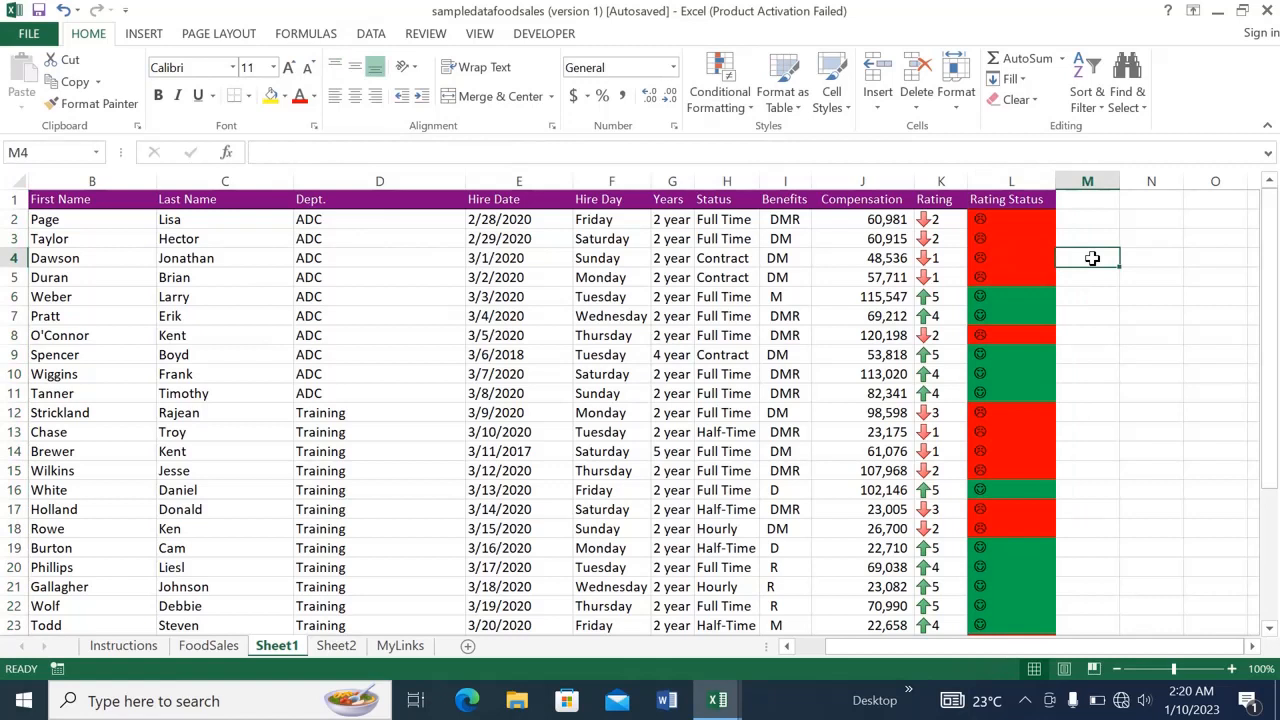